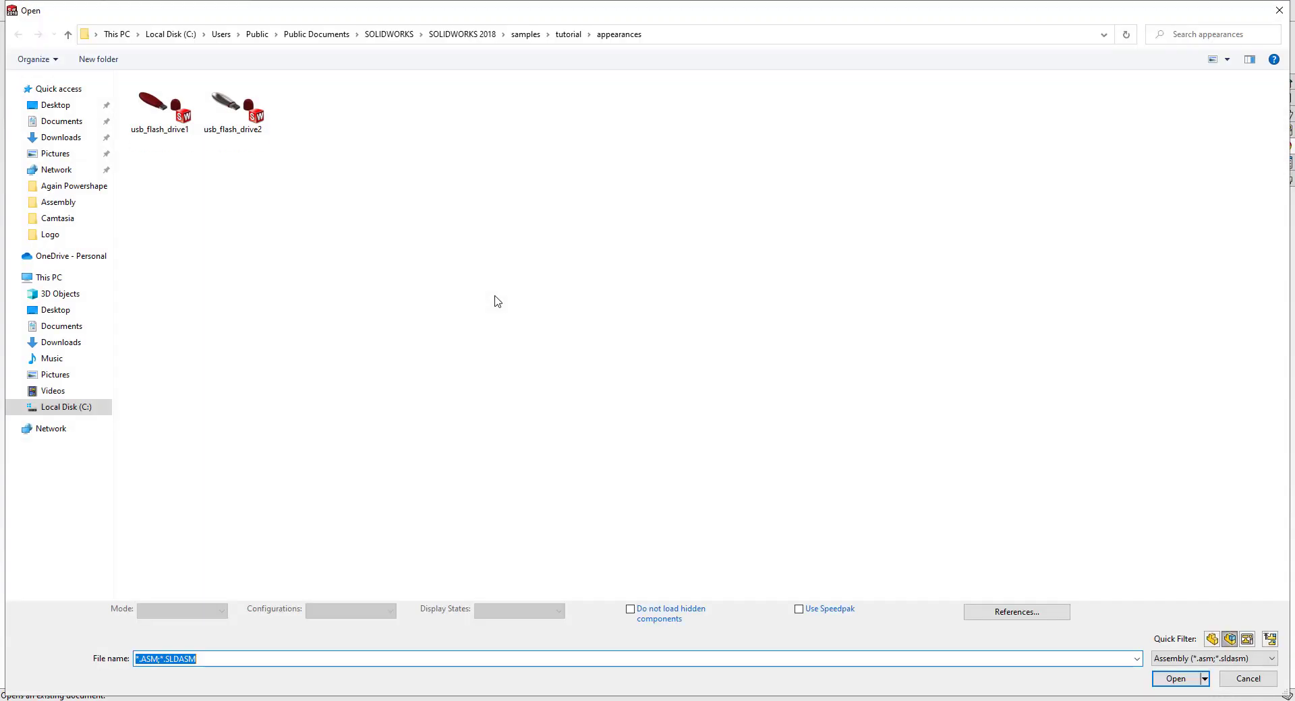
Step: Browse to the SOLIDWORKS 2018 samples > tutorial > appearances folder in the Open dialog
left_click(432, 284)
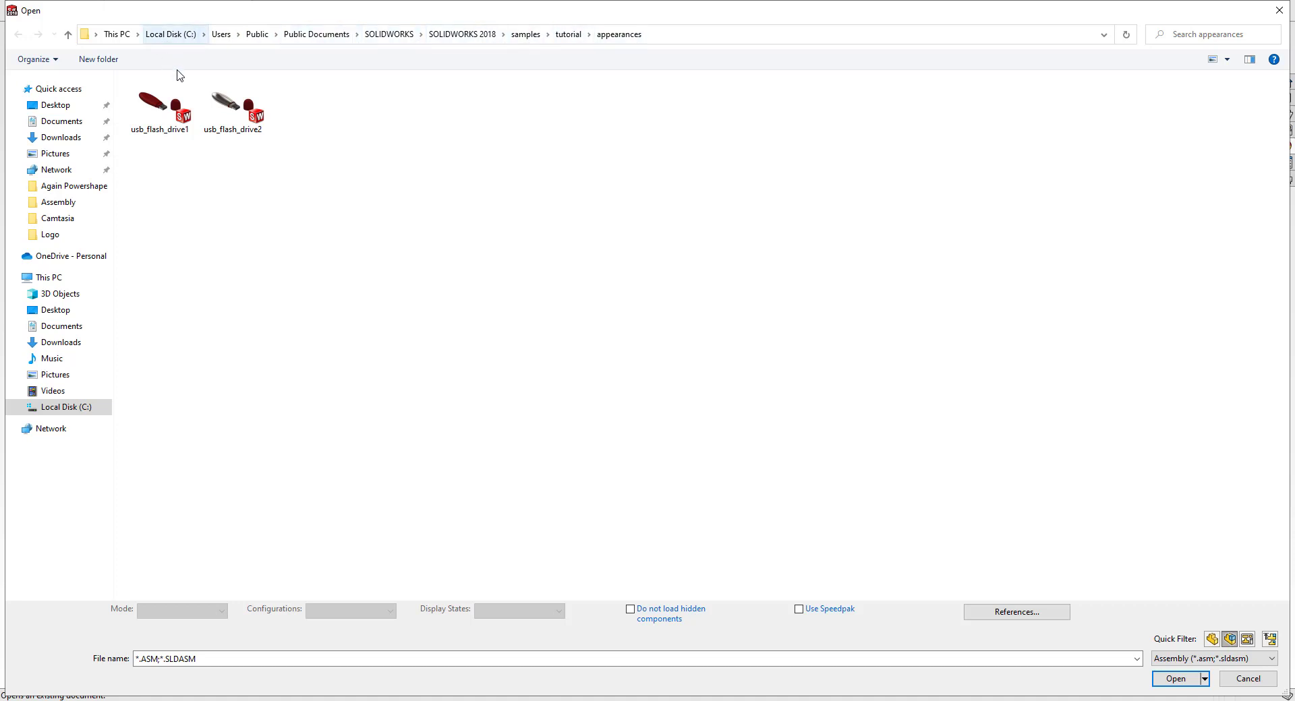
Step: Open the usb_flash_drive1 assembly showing the red drive body and its cap
double_click(173, 136)
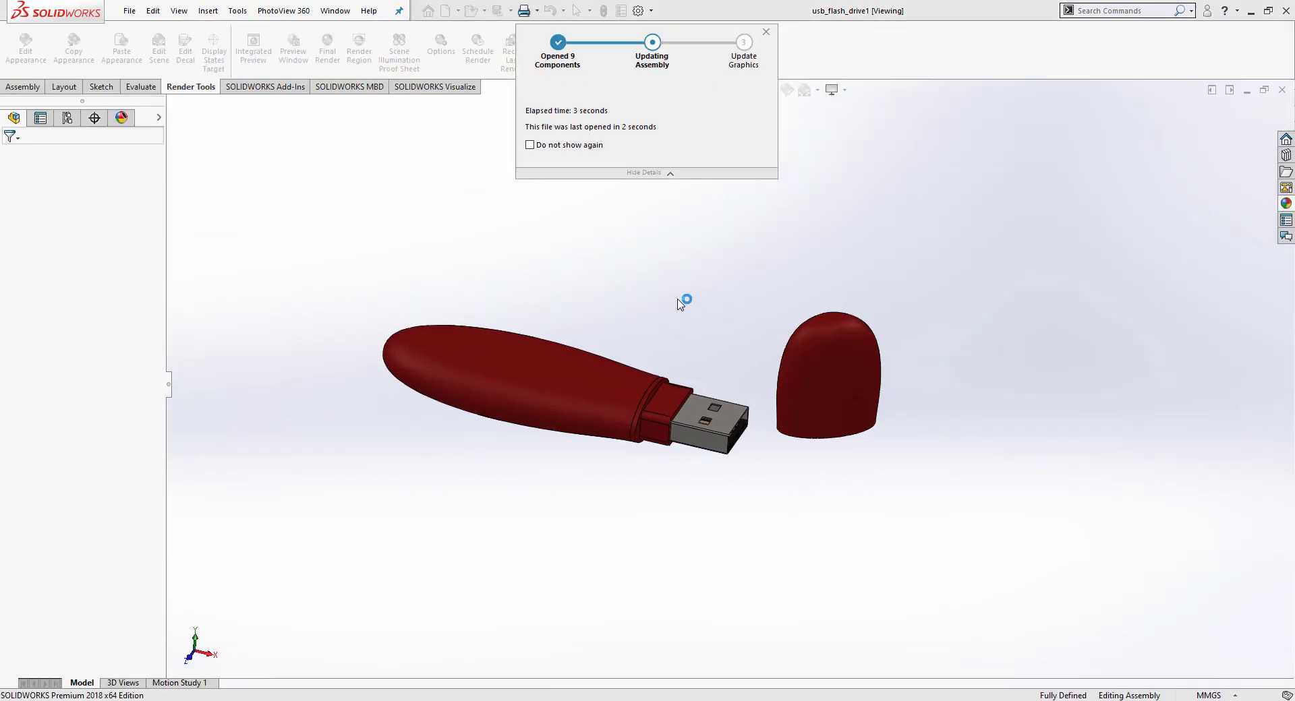
scroll(688, 388, "down", 2)
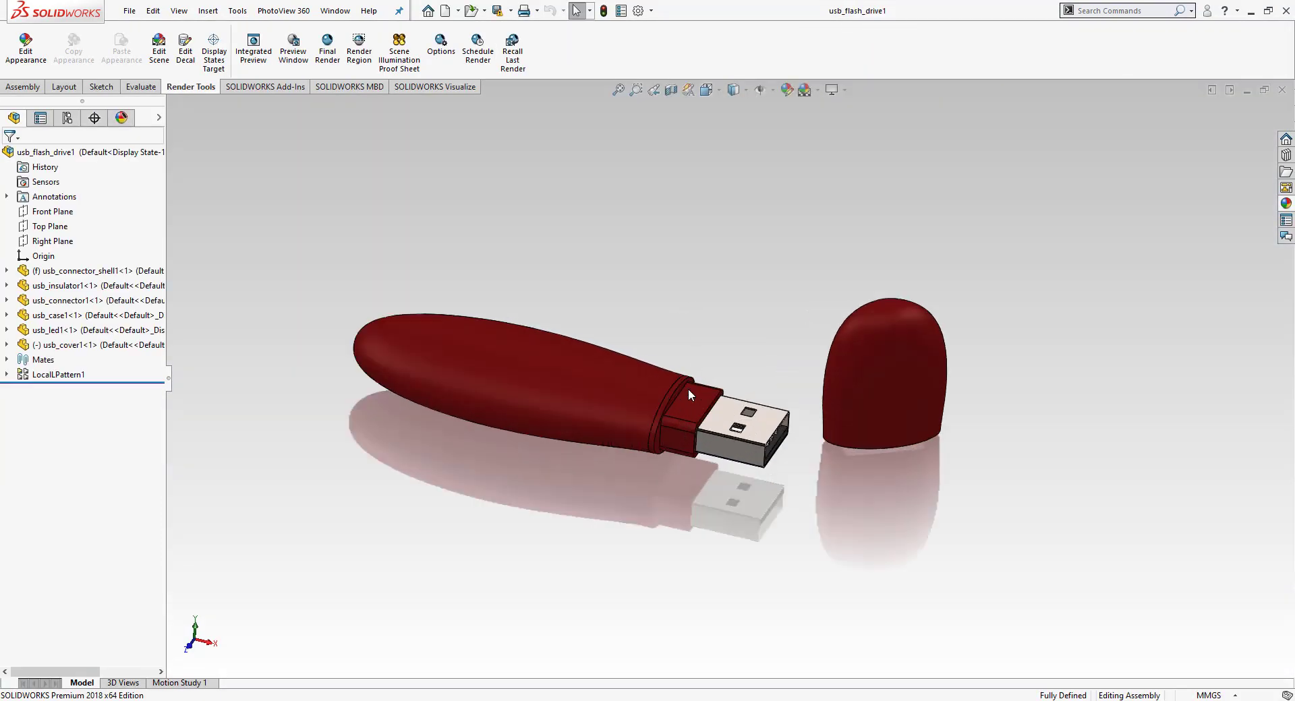
scroll(687, 388, "down", 2)
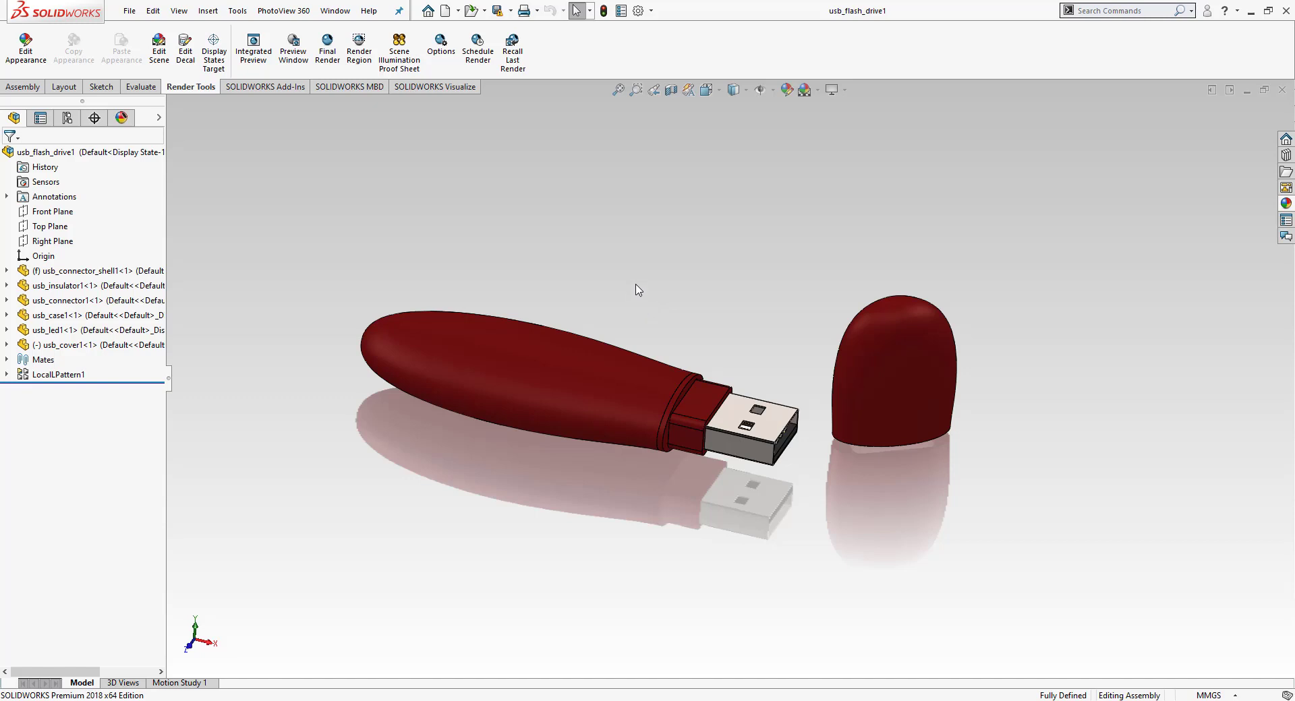
Step: Open the drive's case body as the usb_case1 part, accepting the older-version warning
left_click(524, 347)
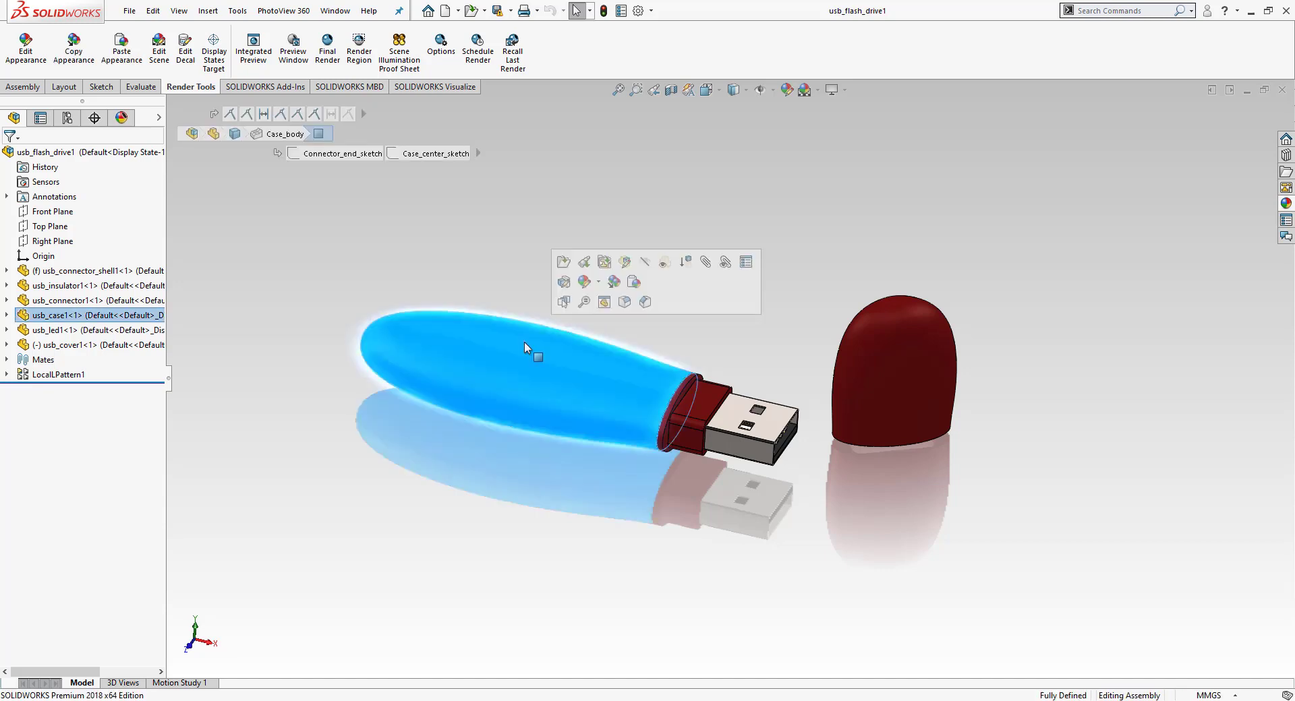
left_click(563, 263)
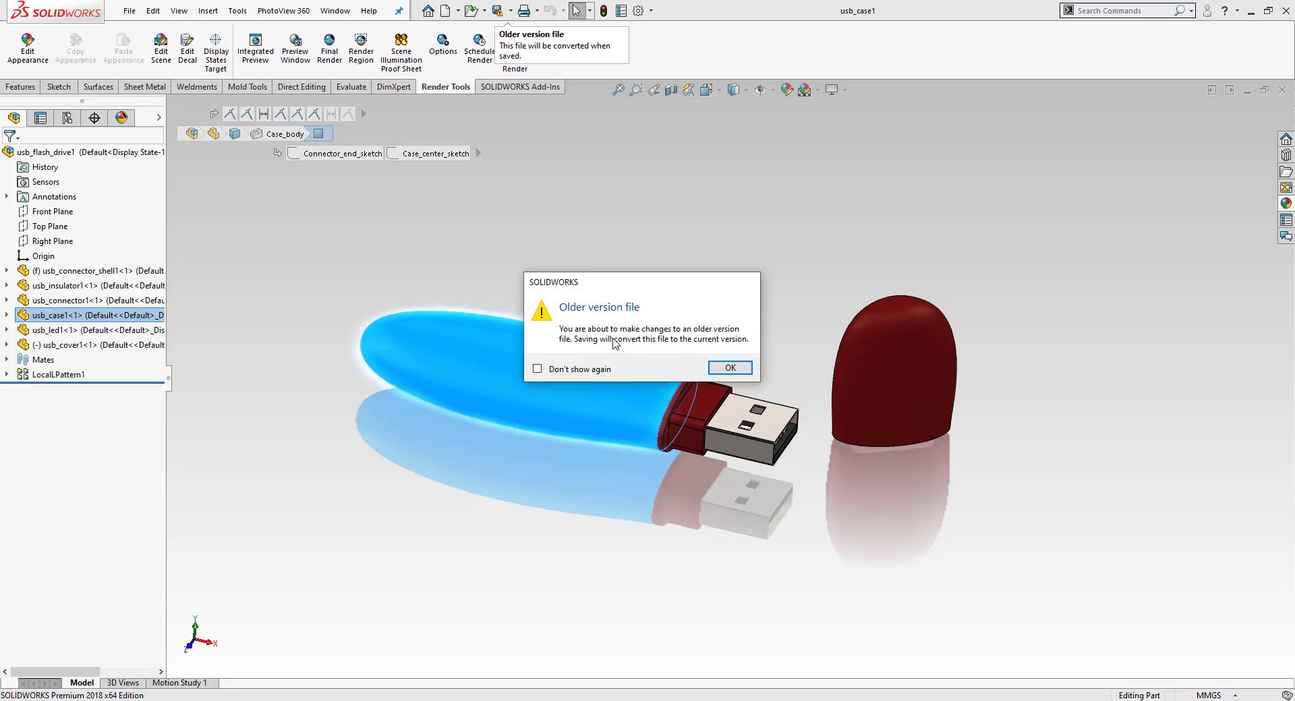
left_click(712, 370)
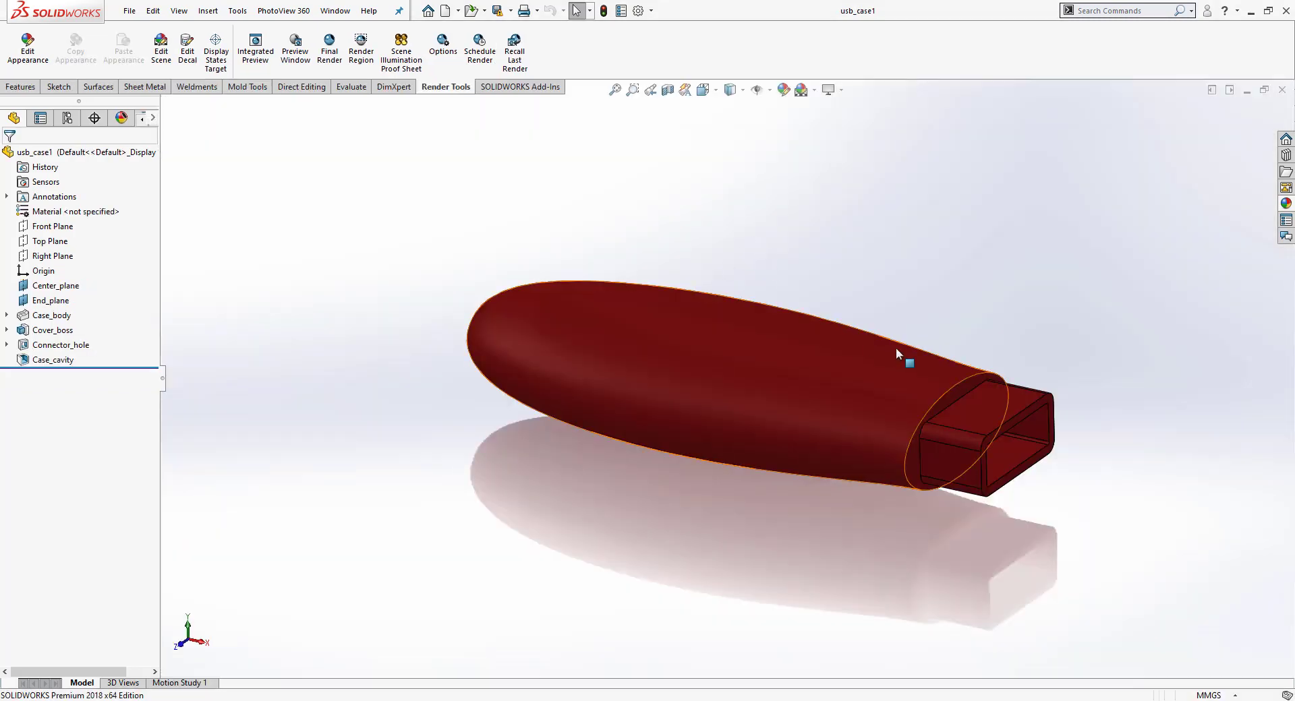
scroll(862, 301, "down", 2)
scroll(940, 318, "down", 2)
scroll(796, 306, "down", 3)
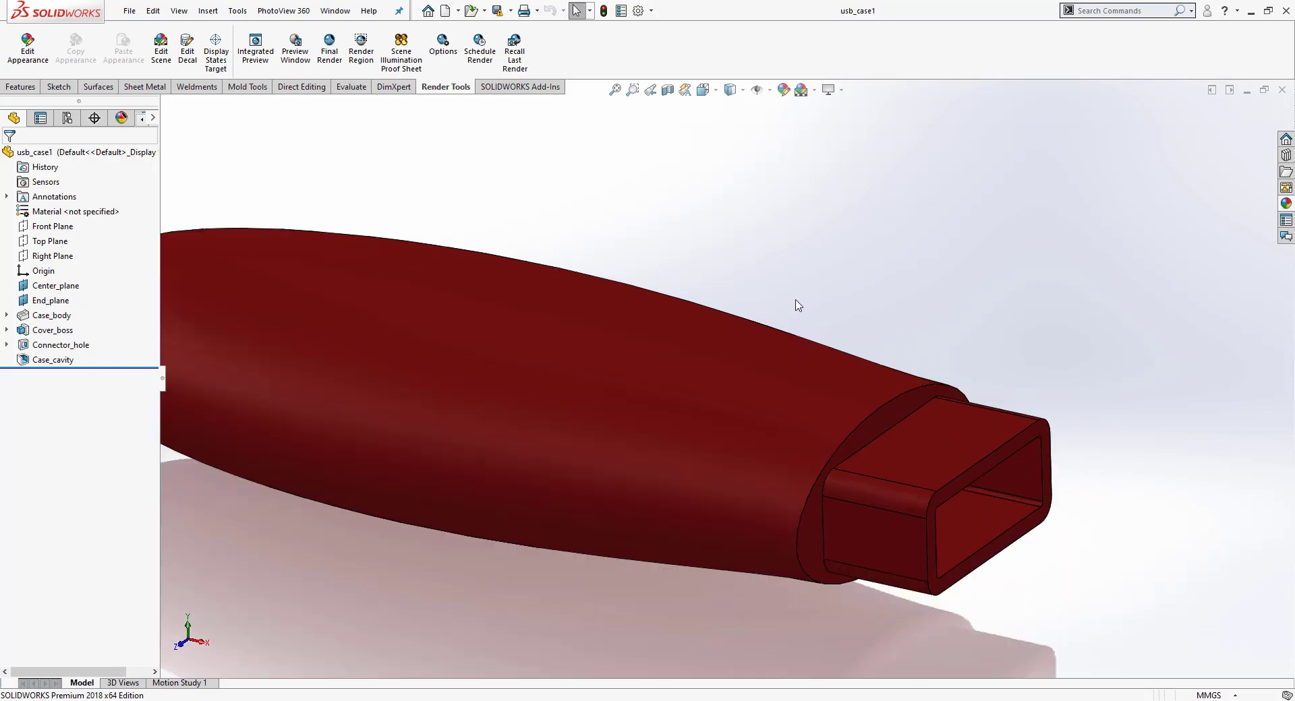
scroll(796, 306, "up", 3)
scroll(702, 316, "up", 2)
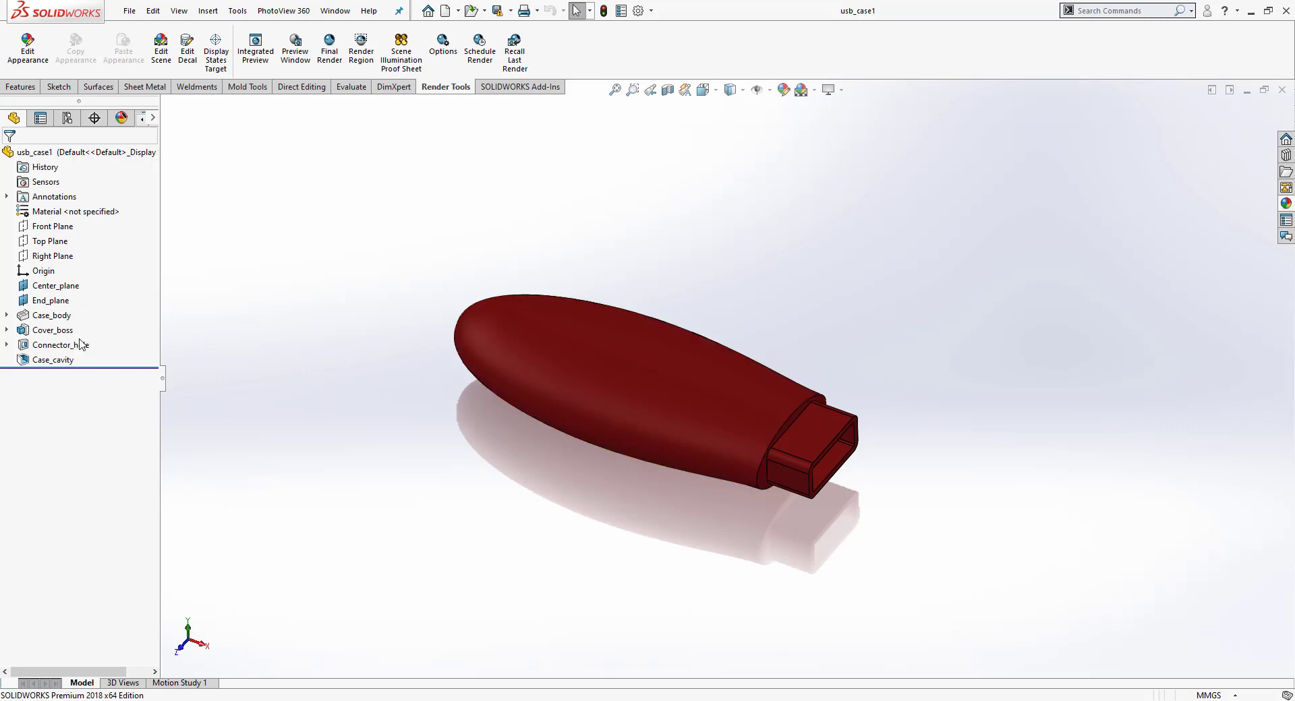
scroll(735, 415, "down", 2)
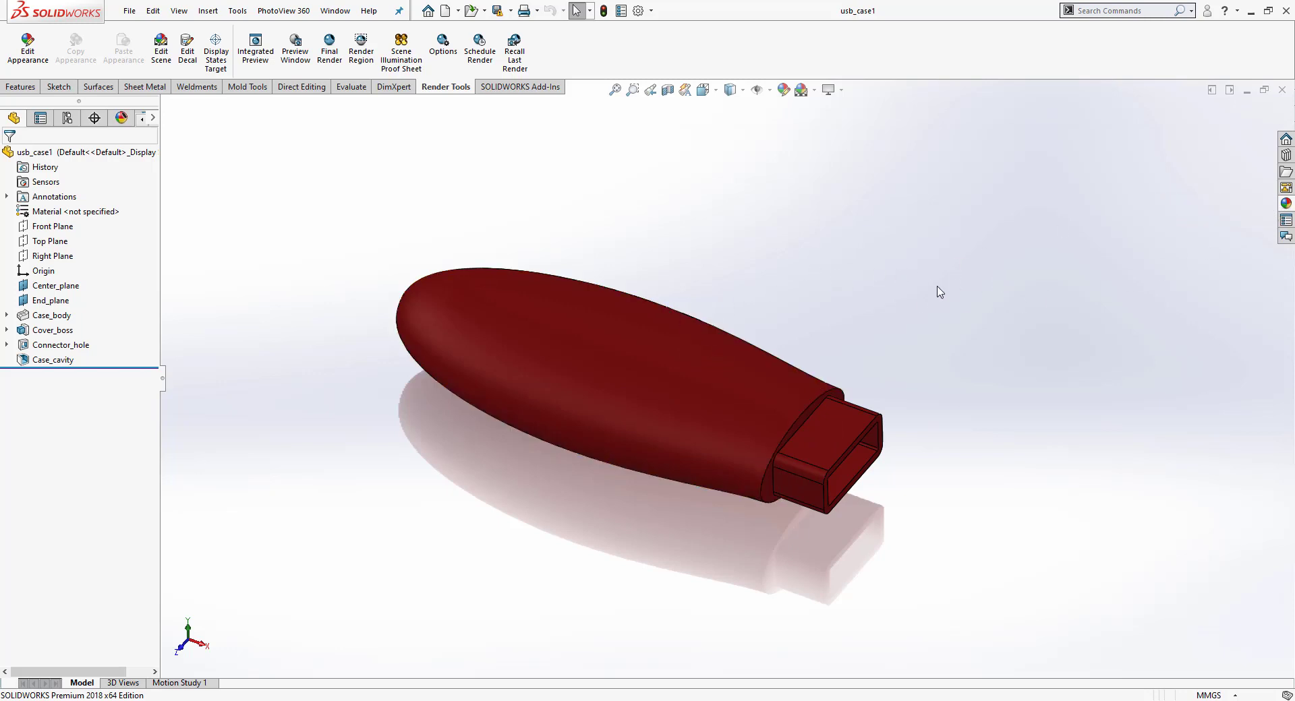
Step: Browse the appearances library to the Plastic > High Gloss swatches
left_click(1285, 203)
left_click(1285, 203)
left_click(1098, 145)
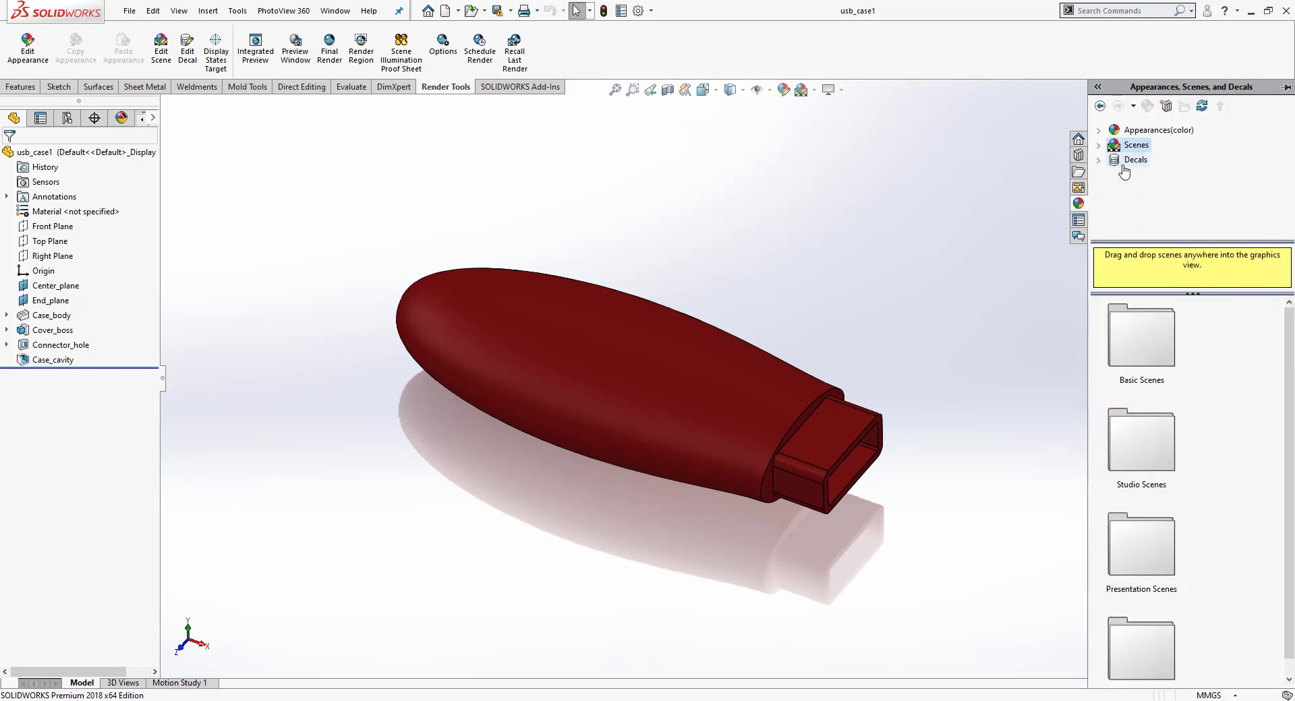
left_click(1145, 130)
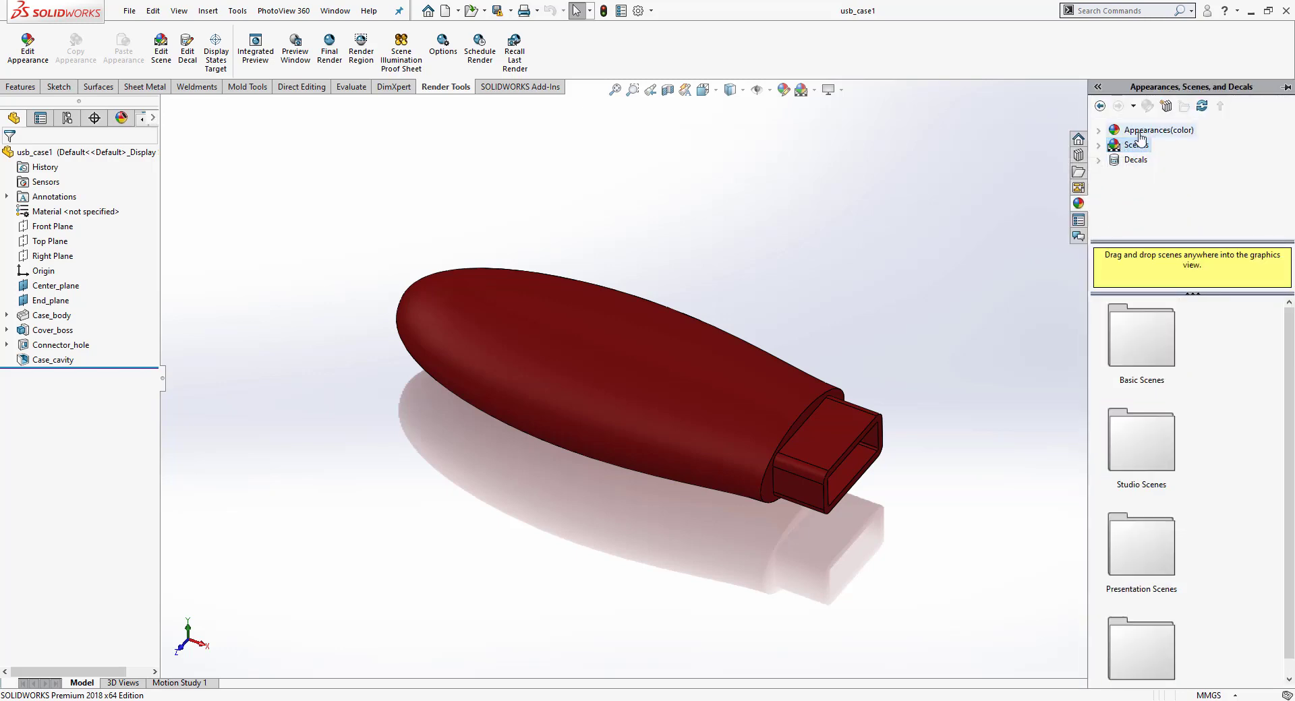
left_click(1099, 130)
double_click(1125, 145)
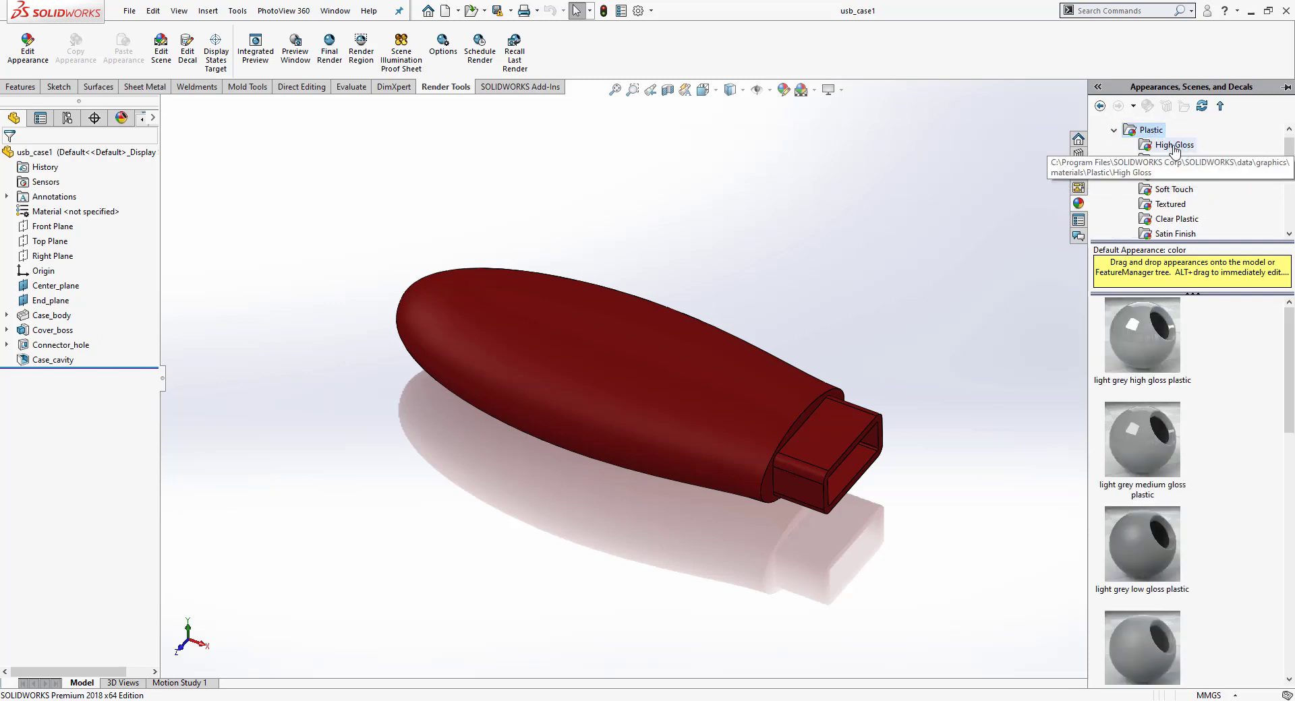
left_click(1173, 148)
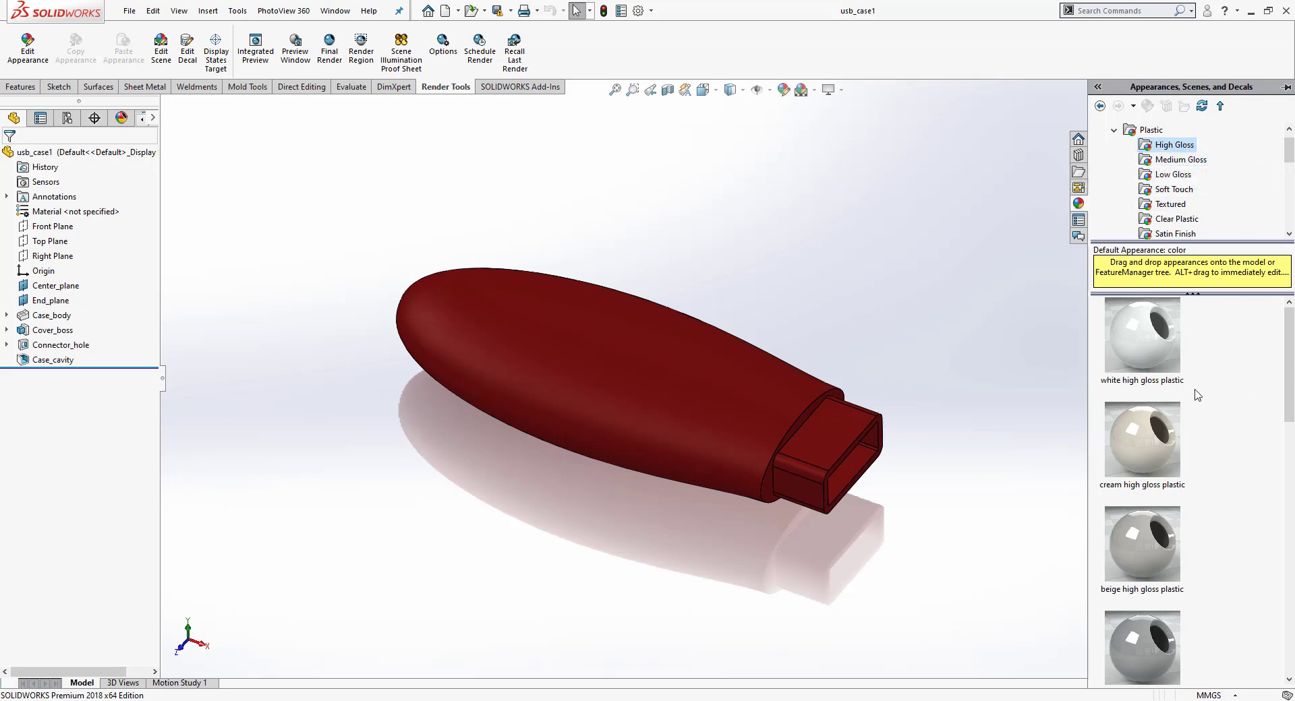
Step: Apply blue high gloss plastic to the case and orbit to inspect the finish
scroll(1204, 397, "down", 5)
scroll(1200, 414, "down", 2)
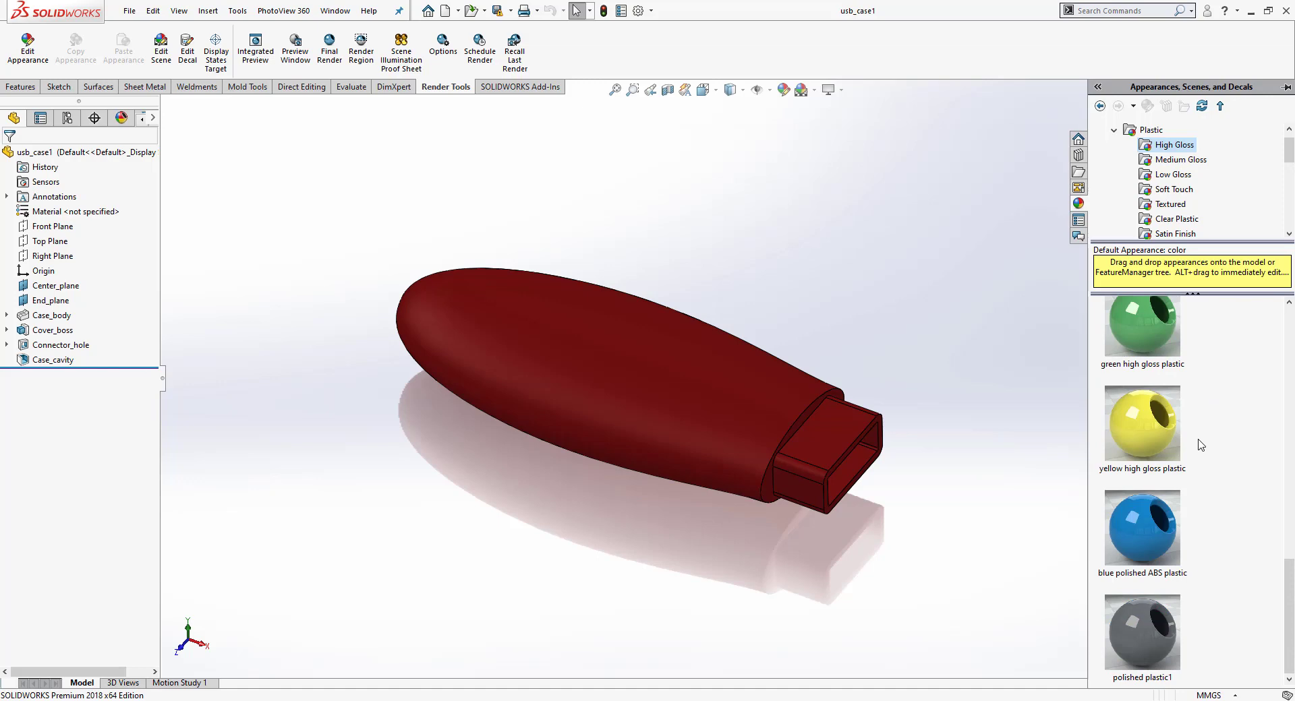
scroll(1200, 445, "up", 4)
scroll(1197, 450, "down", 3)
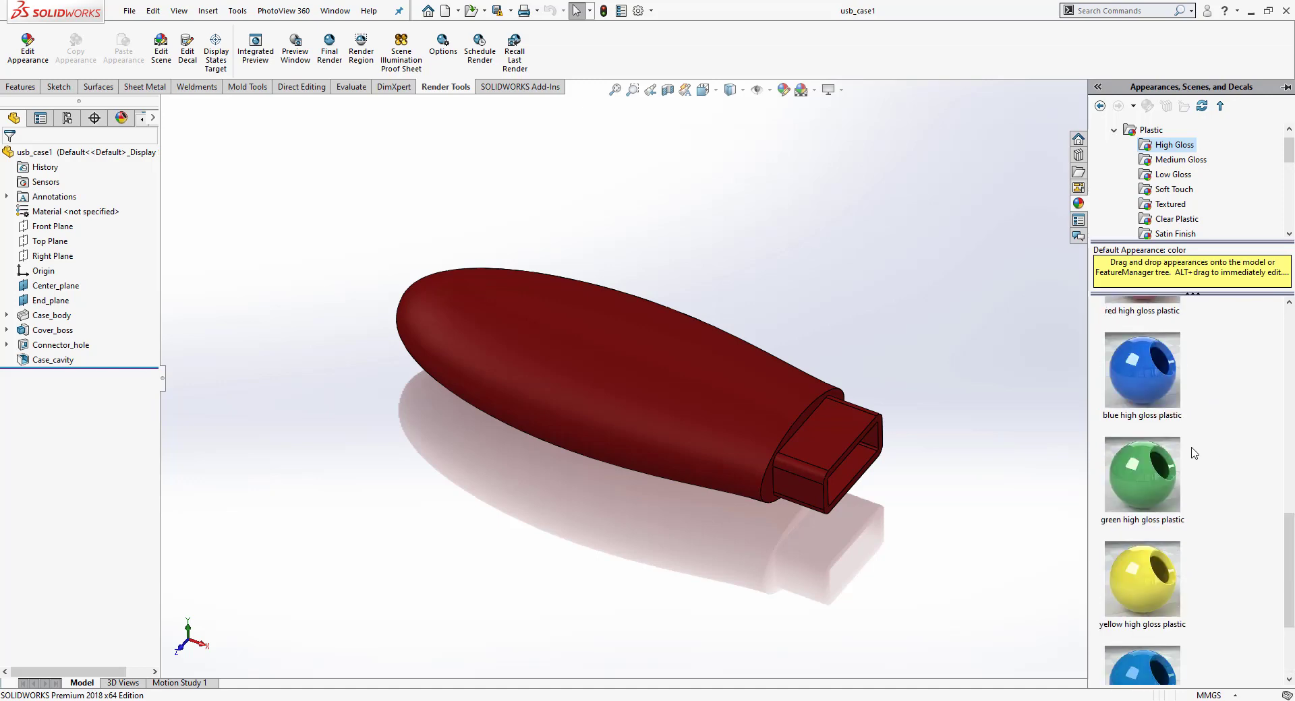
left_click(1163, 391)
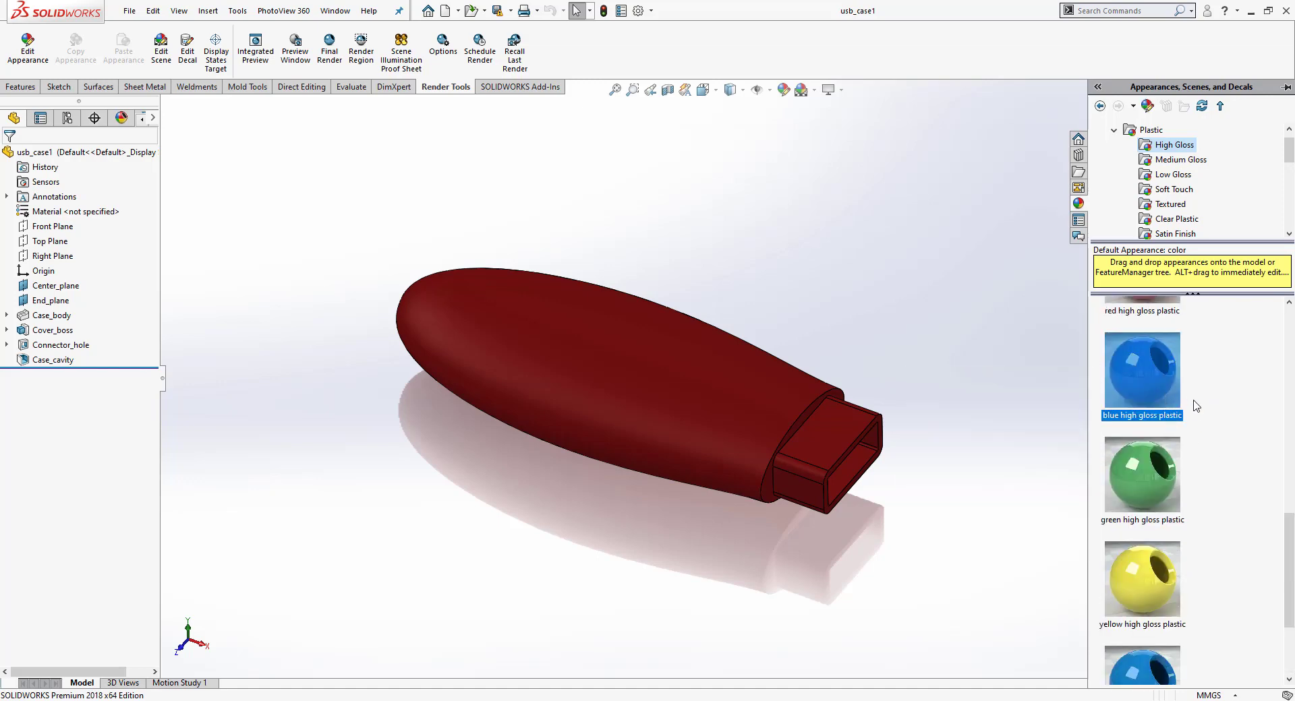
double_click(1150, 390)
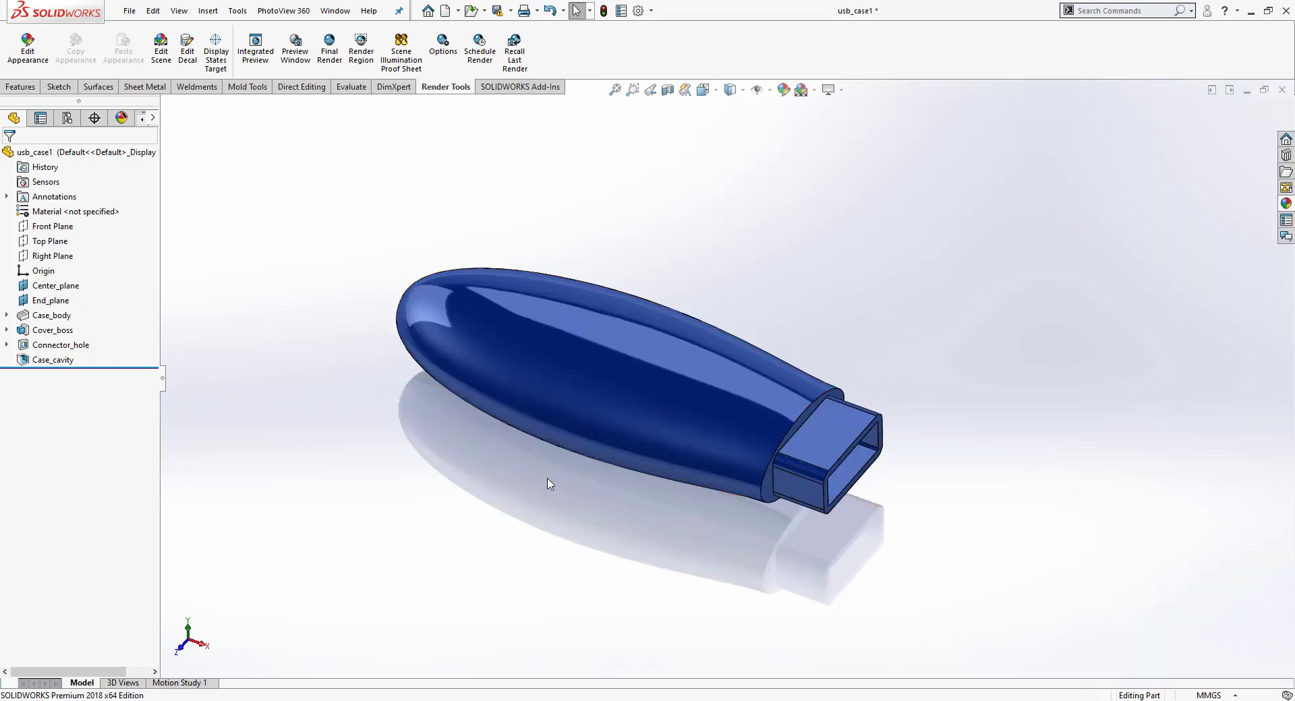
mouse_move(550, 484)
middle_mouse_down()
mouse_move(544, 347)
mouse_move(542, 393)
mouse_move(584, 344)
middle_mouse_up()
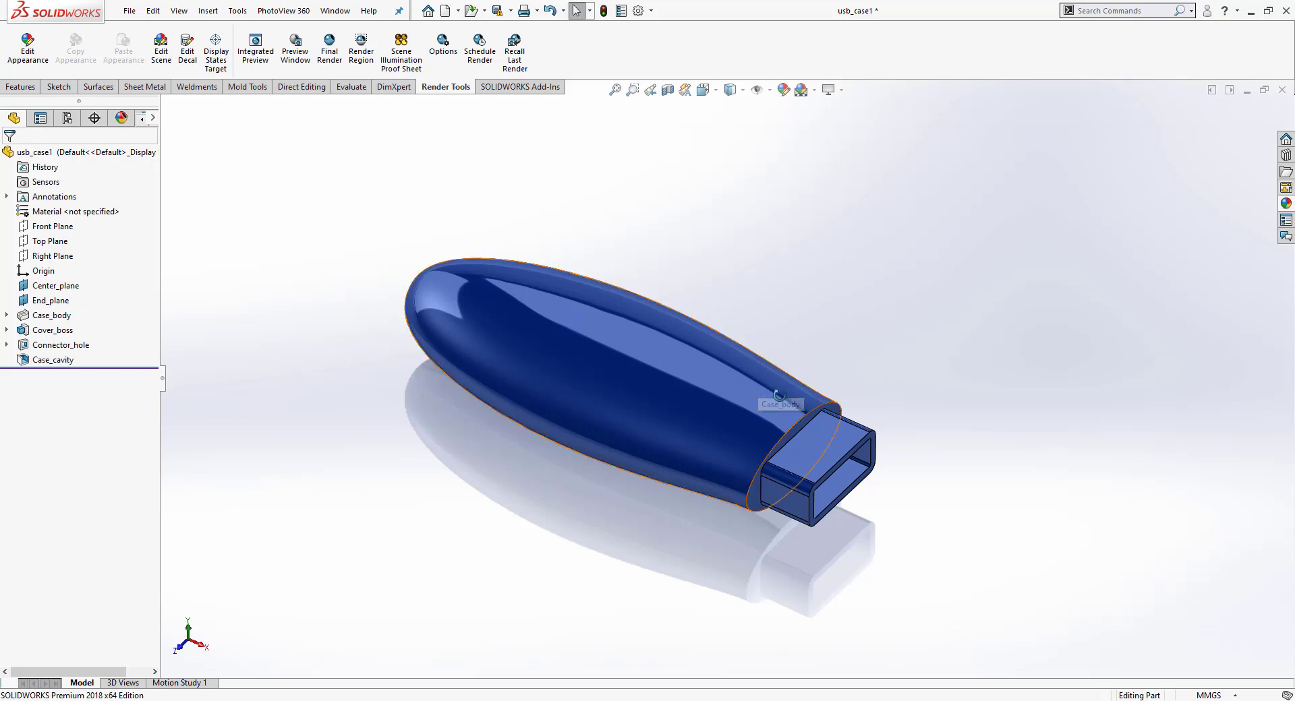
middle_click_drag(776, 395, 792, 386)
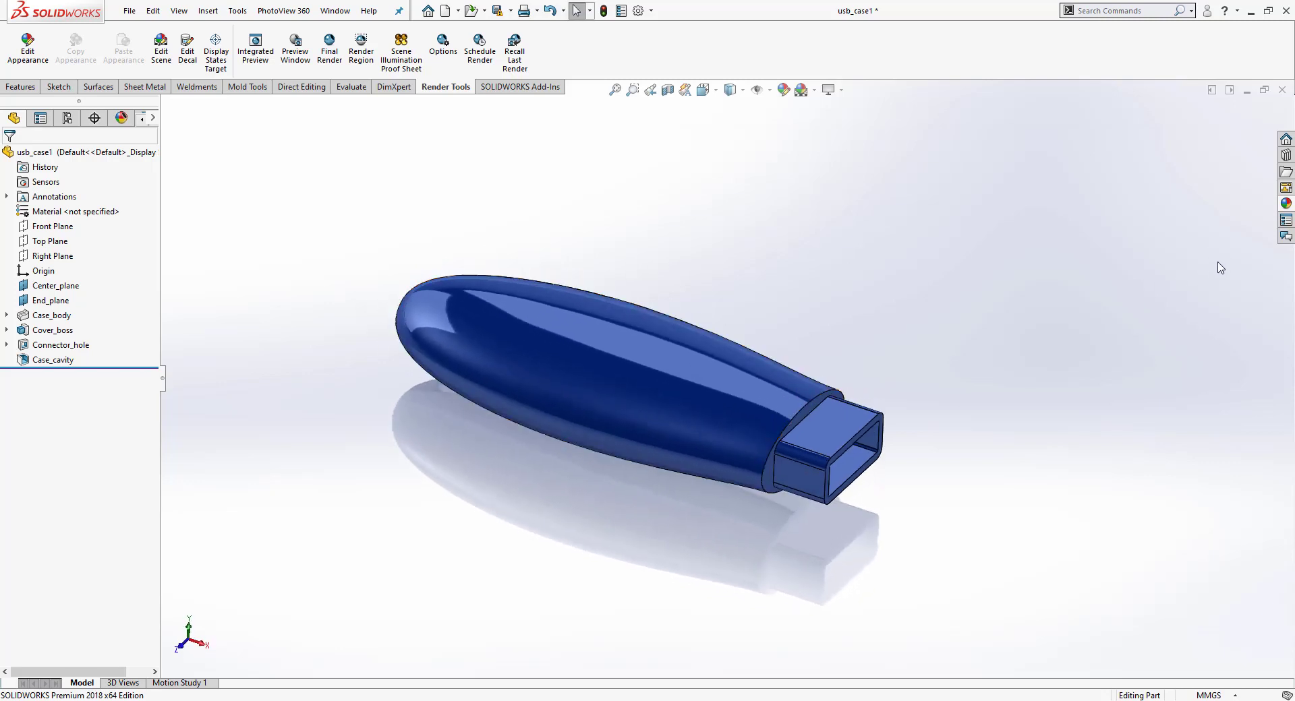
left_click(1286, 203)
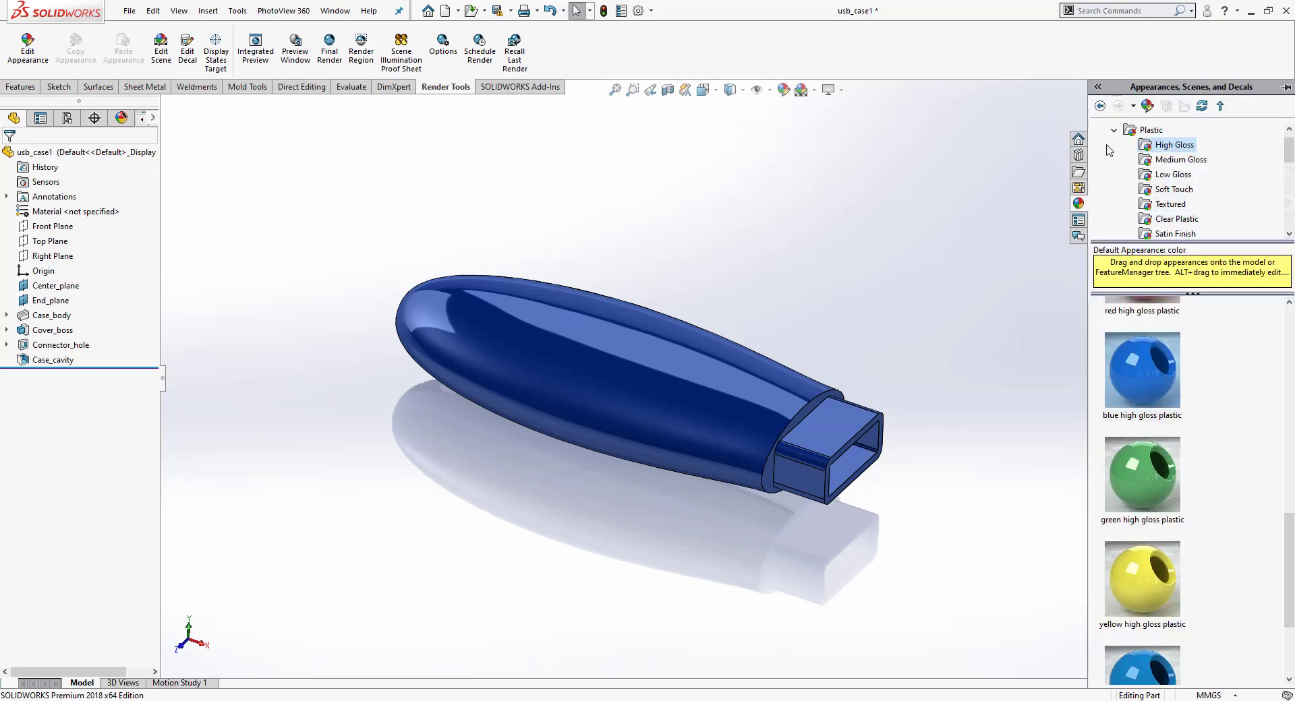
Step: Apply white medium gloss plastic to the Case_cavity feature
left_click(1130, 130)
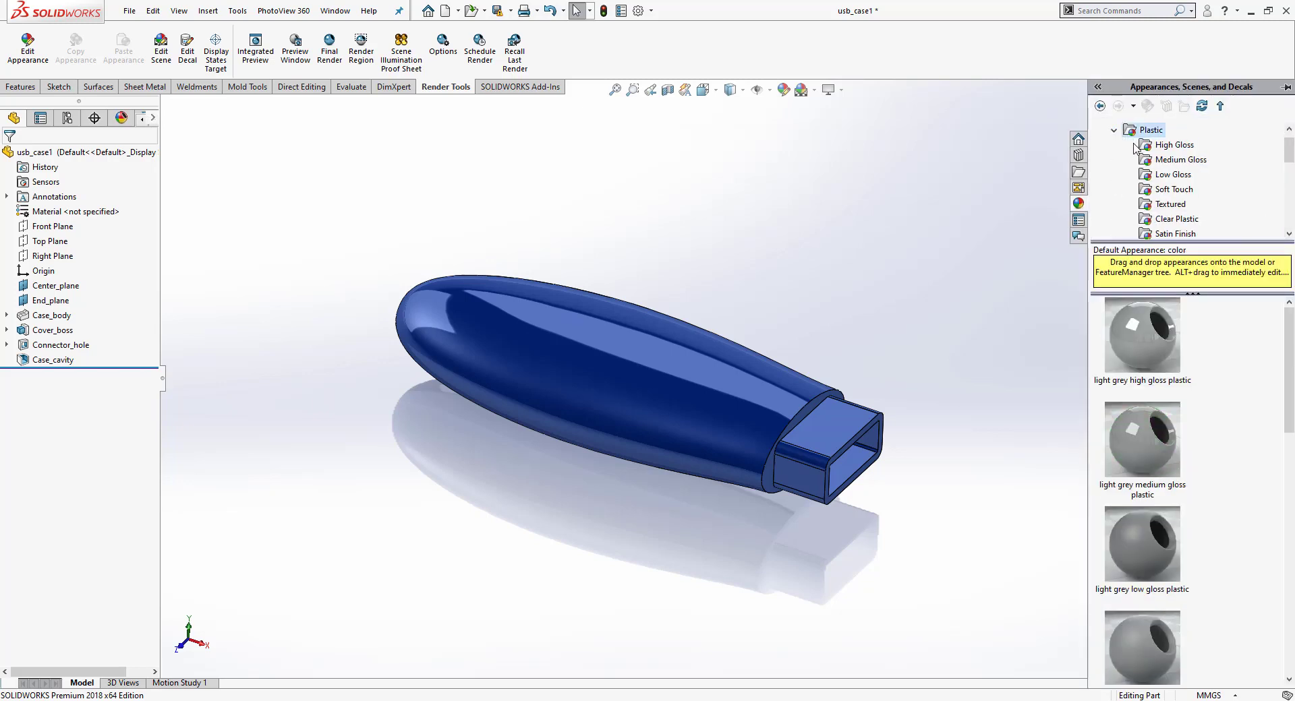
left_click(1180, 160)
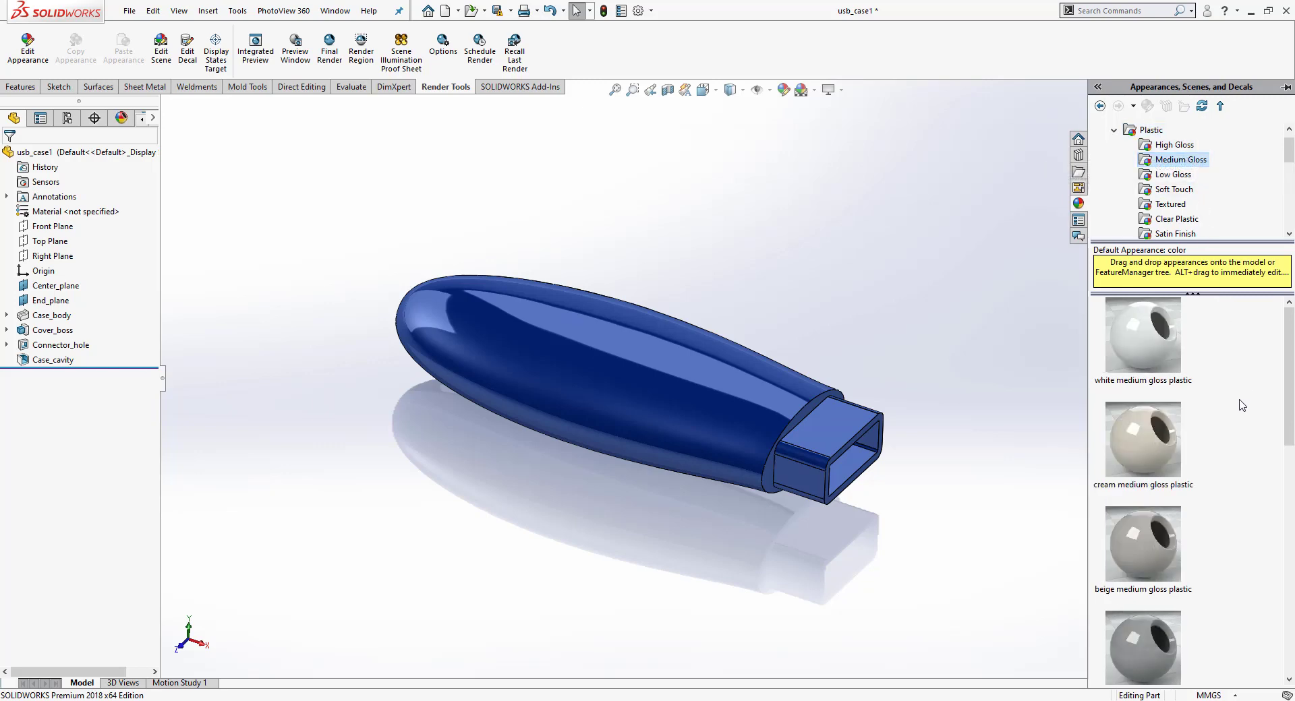
scroll(1242, 407, "down", 5)
scroll(1242, 408, "down", 2)
scroll(1242, 410, "up", 5)
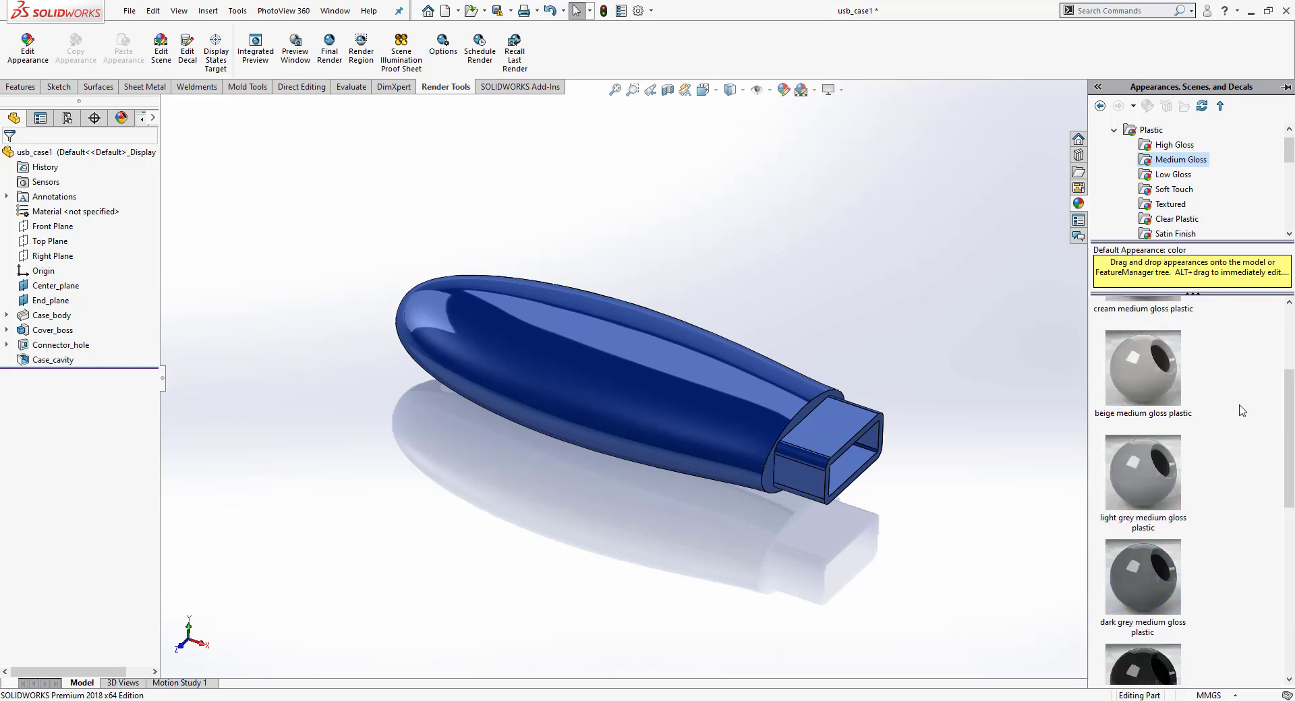
scroll(1242, 409, "up", 1)
scroll(1237, 403, "up", 1)
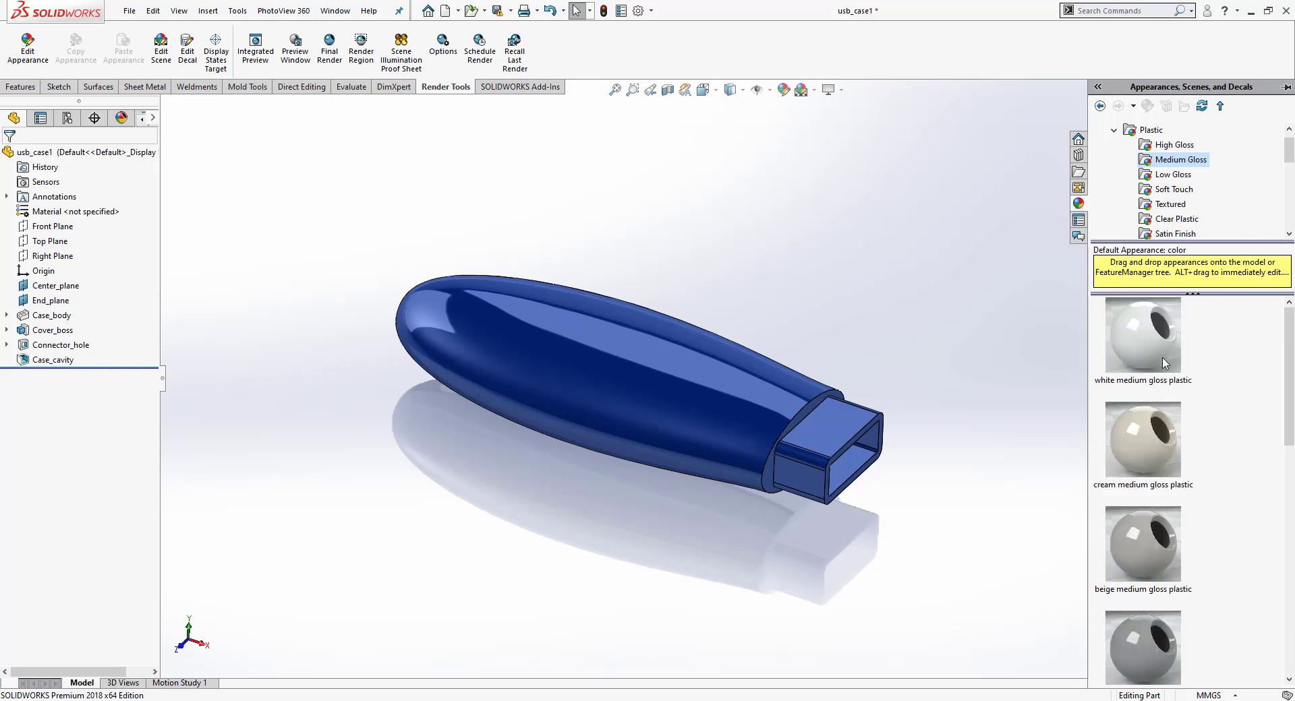
mouse_move(1143, 344)
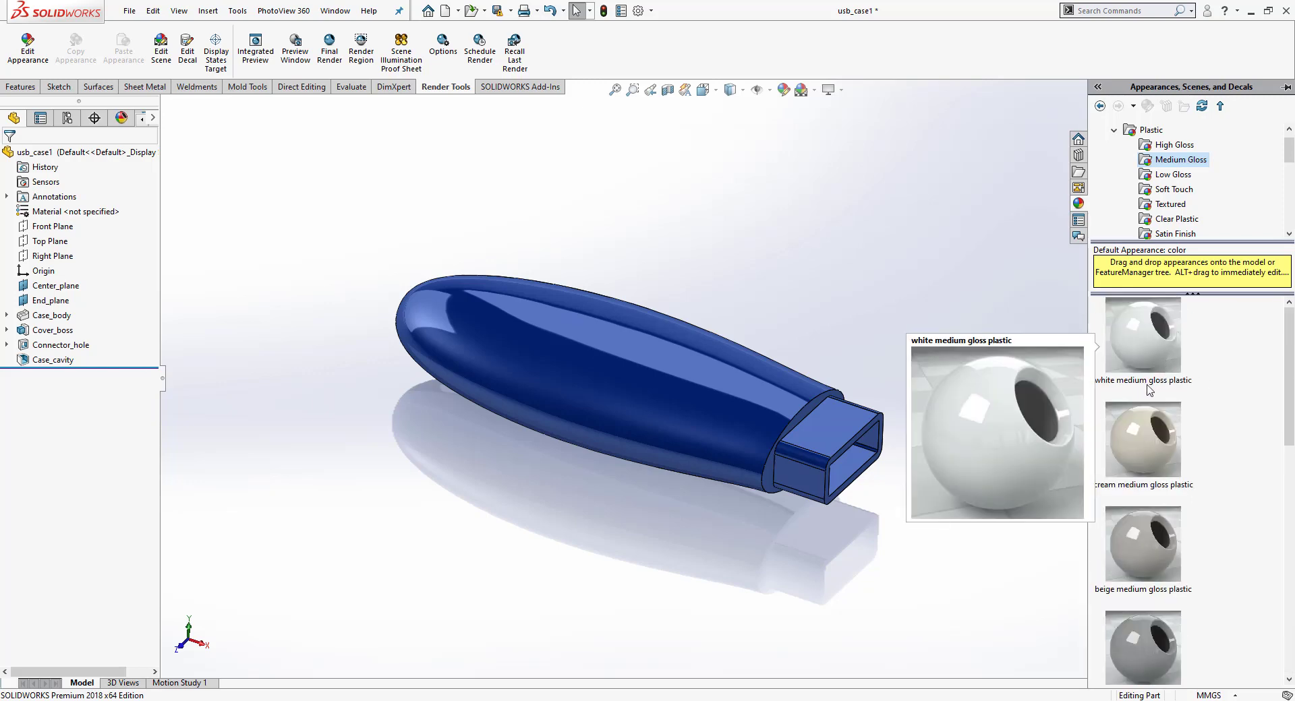
left_click(1150, 357)
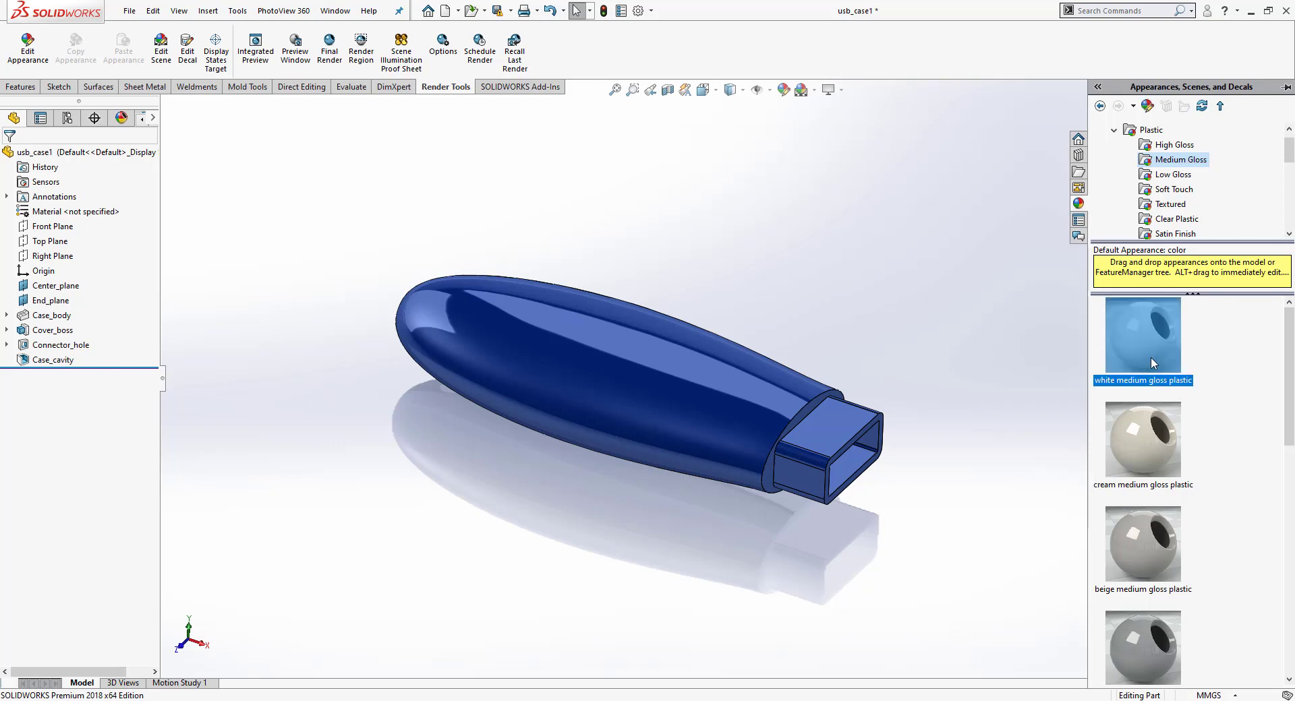
mouse_move(1151, 345)
left_mouse_down()
mouse_move(132, 450)
mouse_move(99, 383)
left_mouse_up()
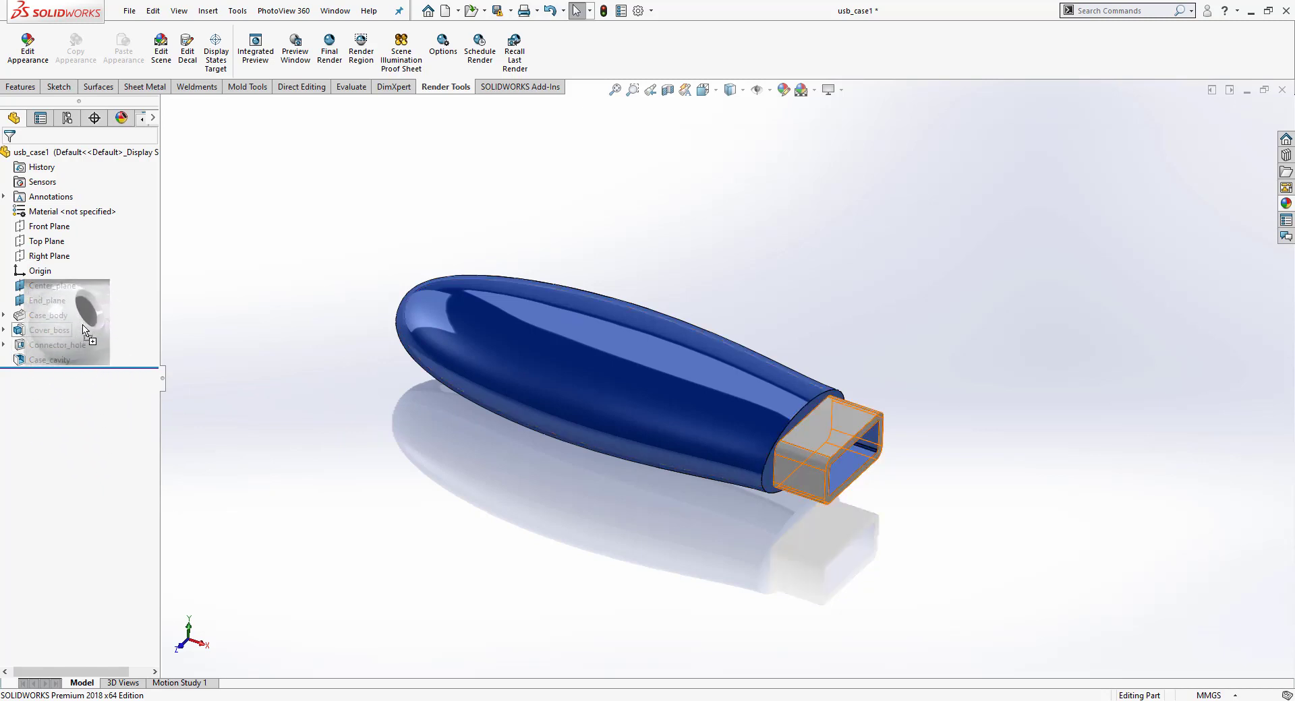
left_click_drag(99, 383, 99, 377)
Step: Orbit the case to a tilted upright view showing the connector end
mouse_move(775, 302)
middle_mouse_down()
mouse_move(566, 321)
mouse_move(789, 274)
mouse_move(799, 334)
mouse_move(812, 314)
mouse_move(797, 324)
mouse_move(731, 280)
mouse_move(727, 295)
middle_mouse_up()
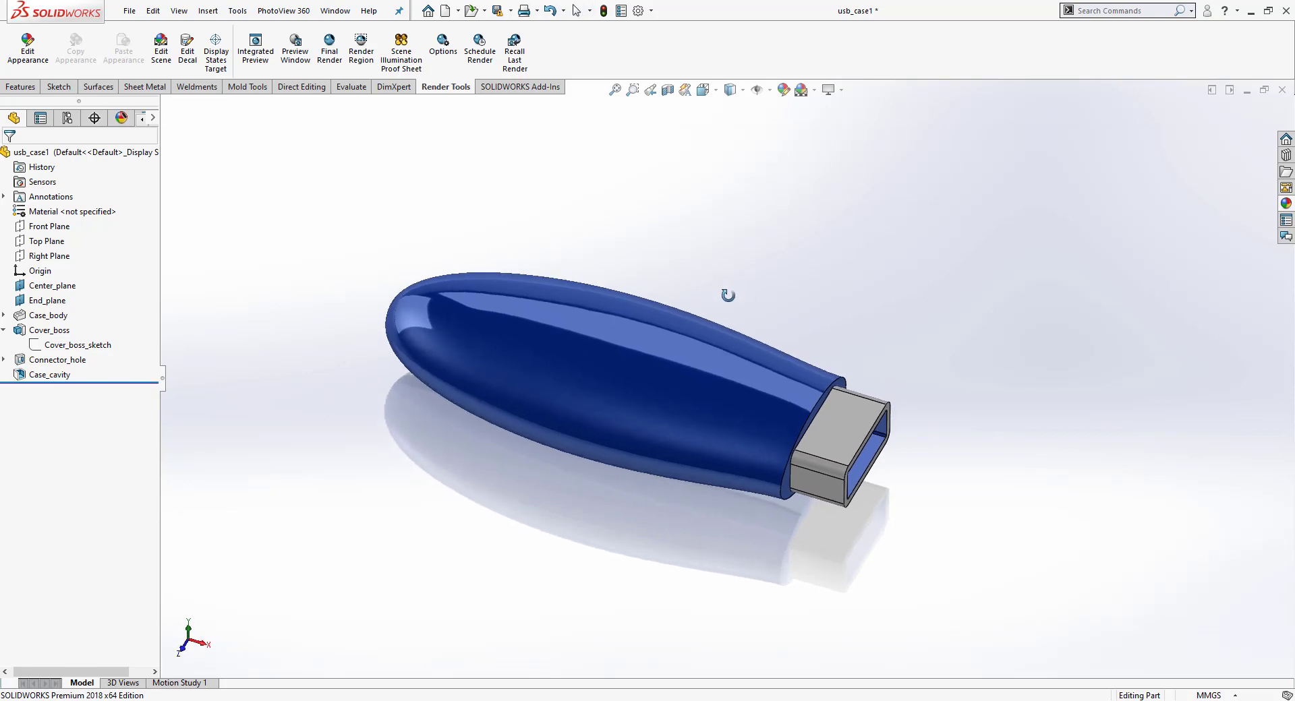
key("Escape")
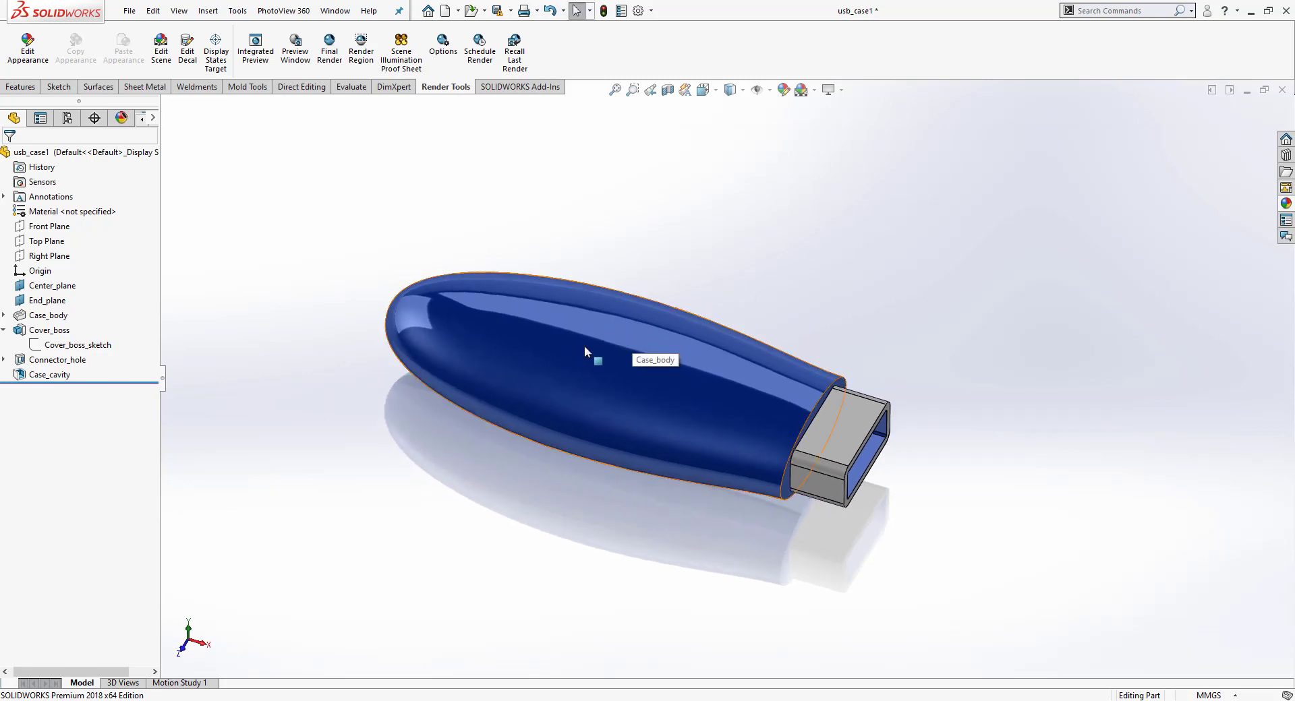
mouse_move(665, 250)
middle_mouse_down()
mouse_move(548, 343)
mouse_move(633, 346)
mouse_move(647, 271)
middle_mouse_up()
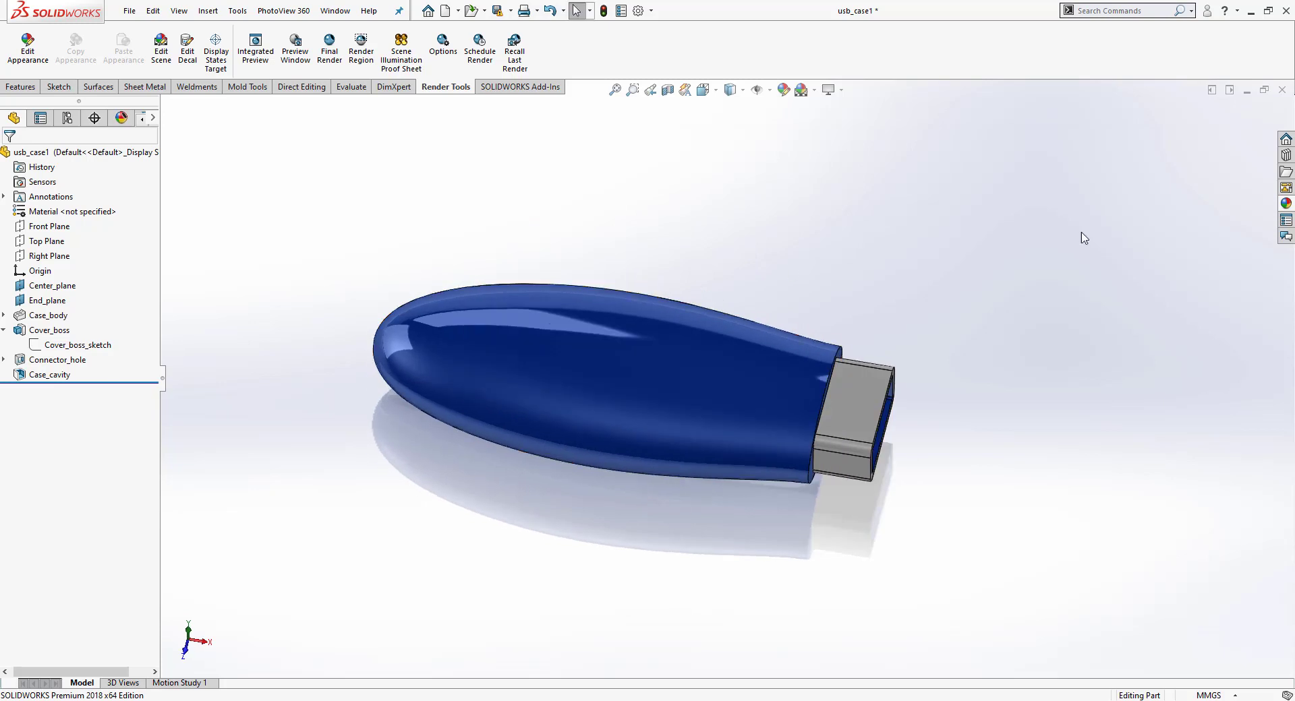
Step: Drag the Metal > Steel brushed steel finish onto the case body
left_click(1288, 204)
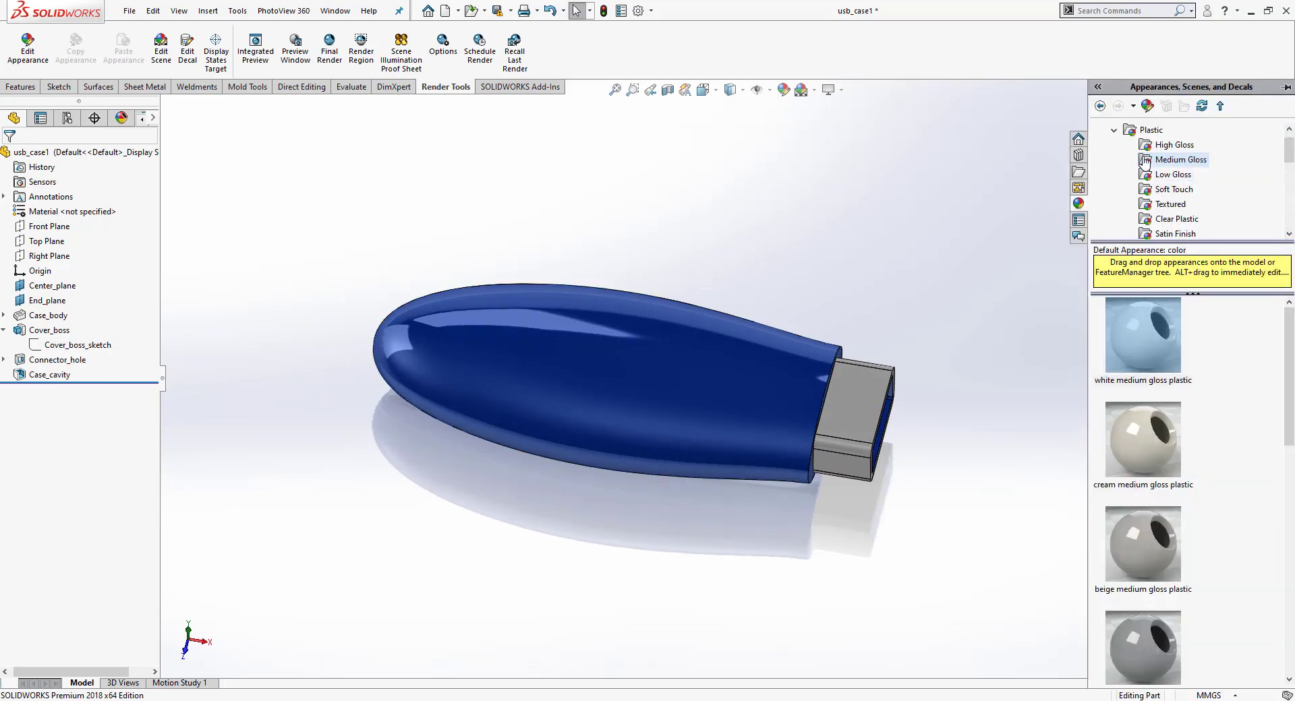
left_click(1113, 129)
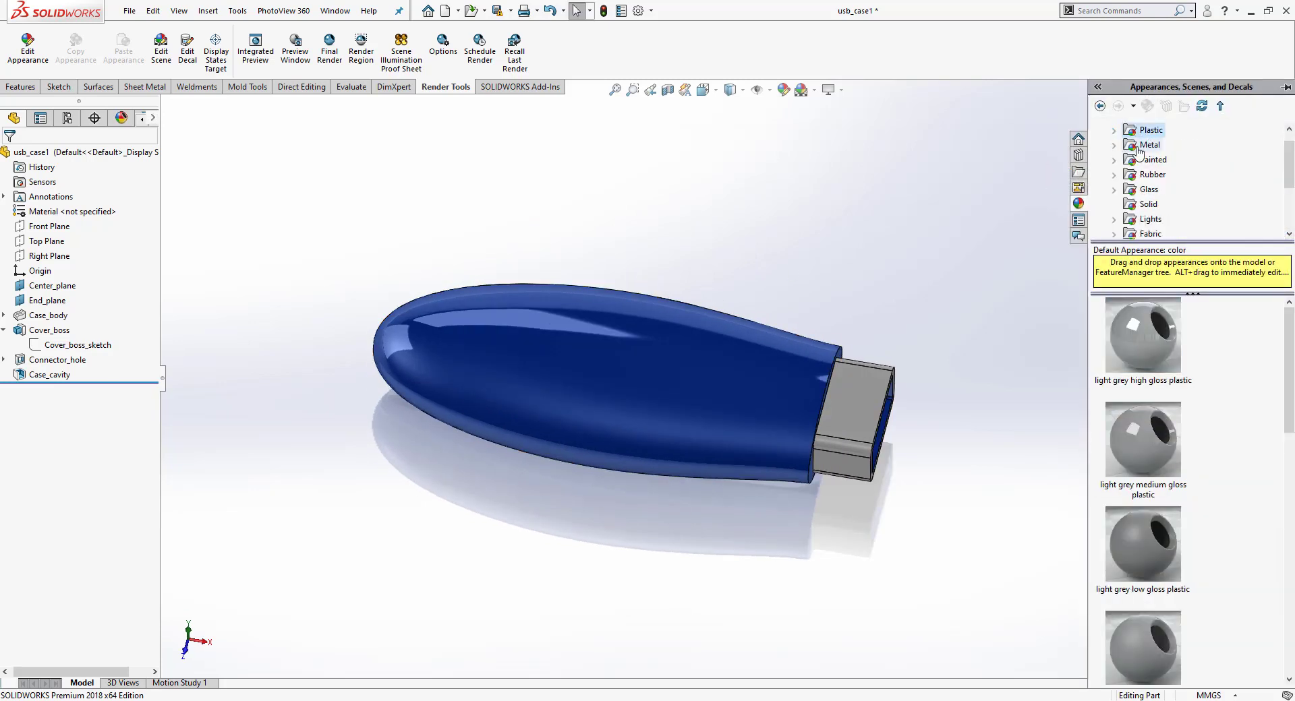
left_click(1114, 145)
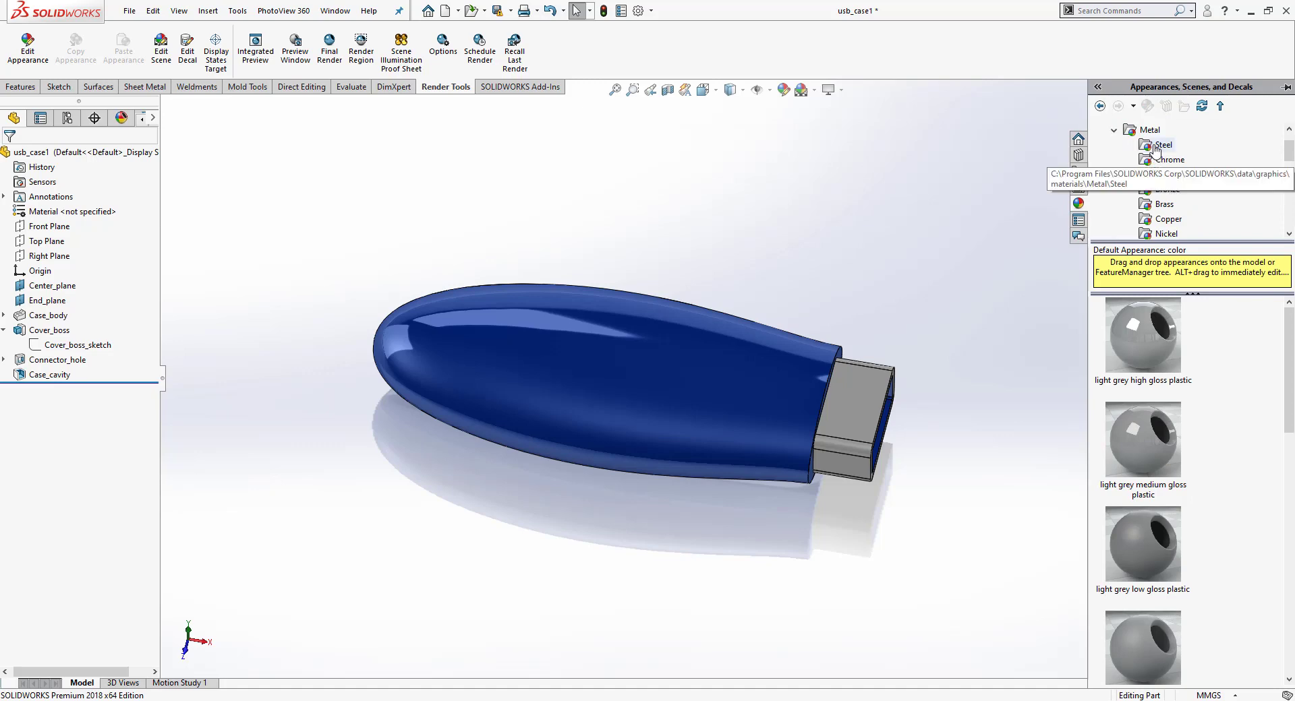
left_click(1163, 146)
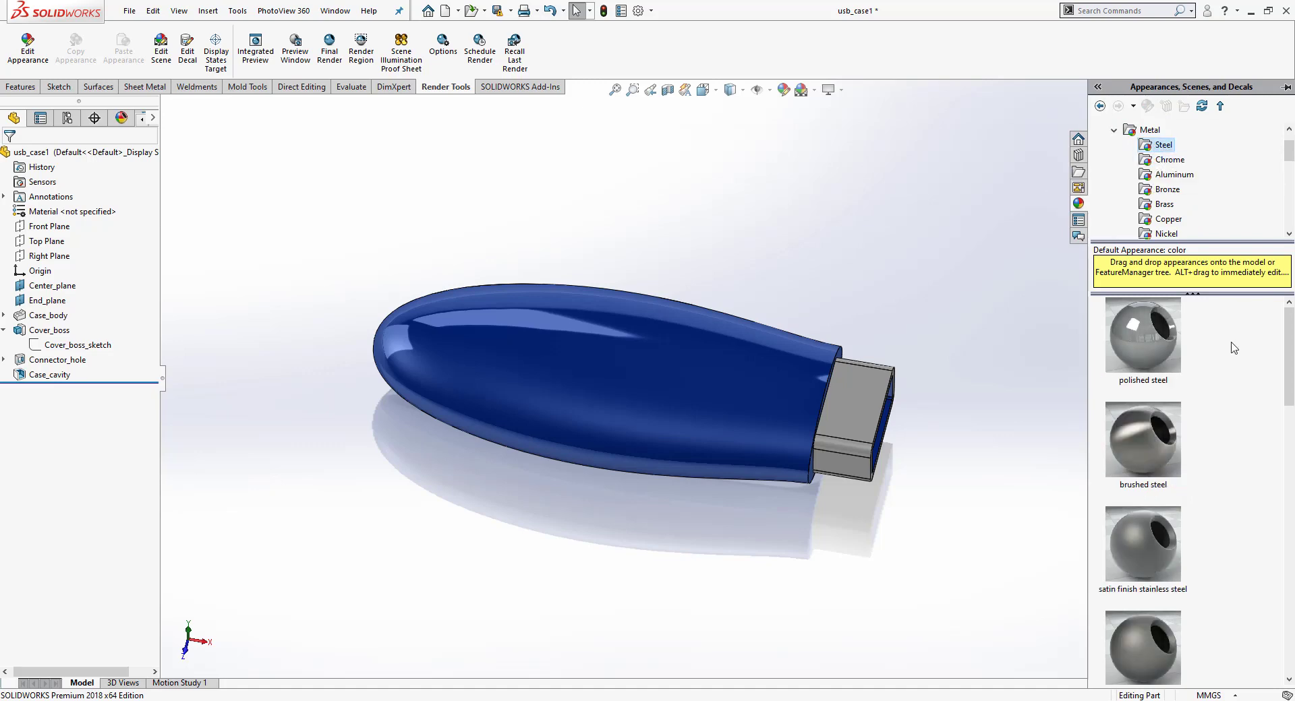
left_click(1175, 445)
mouse_move(1142, 439)
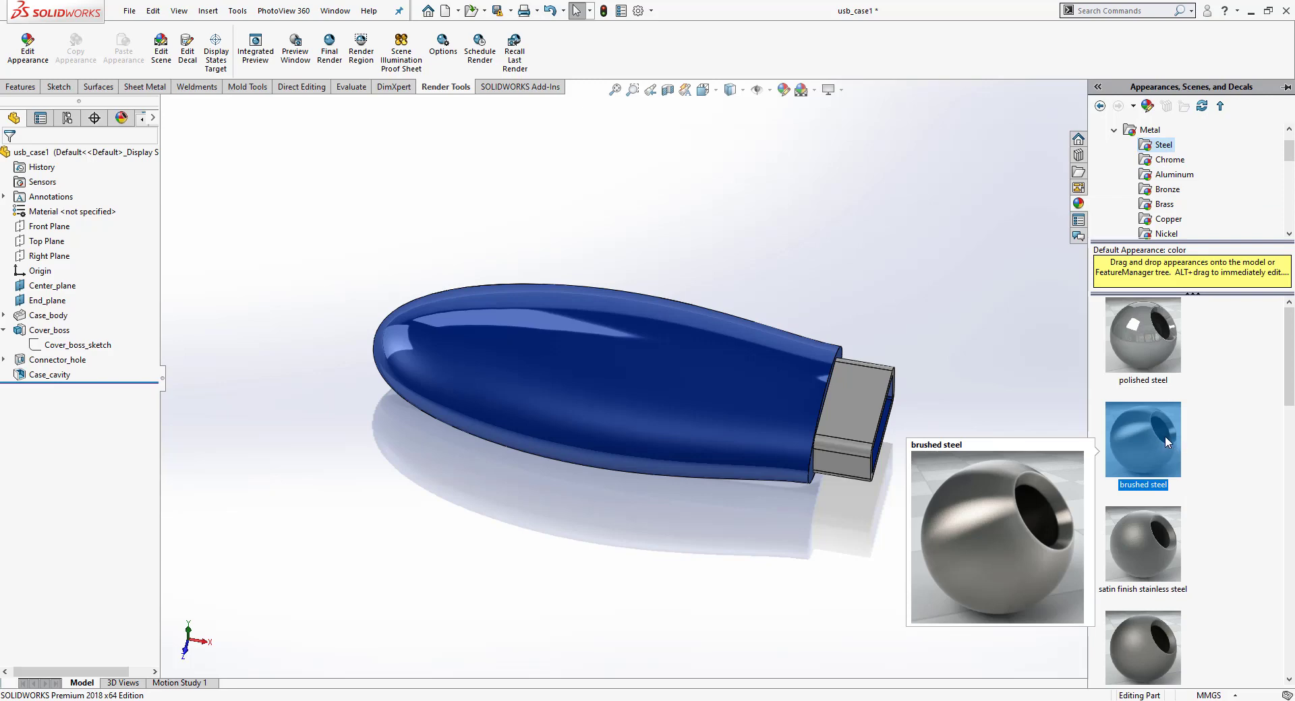
mouse_move(1163, 434)
left_mouse_down()
mouse_move(1077, 483)
mouse_move(650, 362)
left_mouse_up()
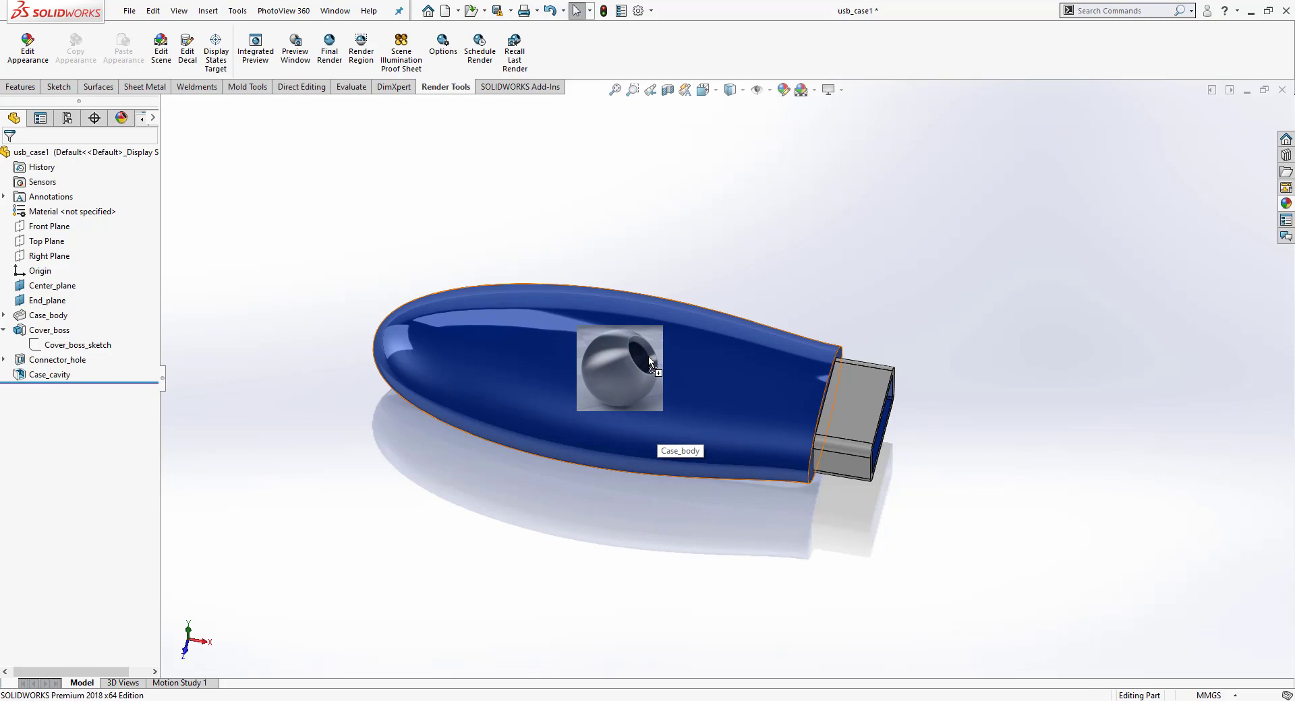
left_click_drag(650, 363, 651, 362)
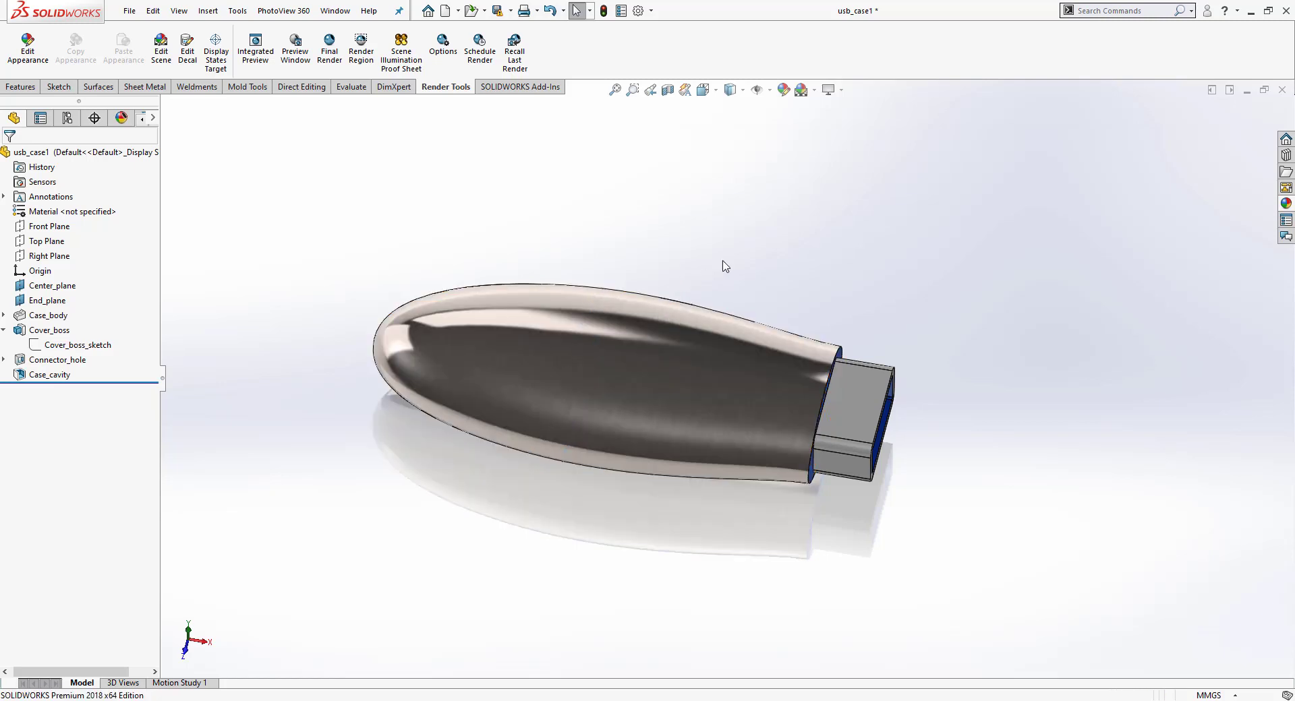
Step: Orbit and zoom around the case to inspect the brushed steel from several angles
mouse_move(981, 388)
middle_mouse_down()
mouse_move(835, 404)
mouse_move(957, 366)
mouse_move(1025, 364)
mouse_move(1017, 482)
middle_mouse_up()
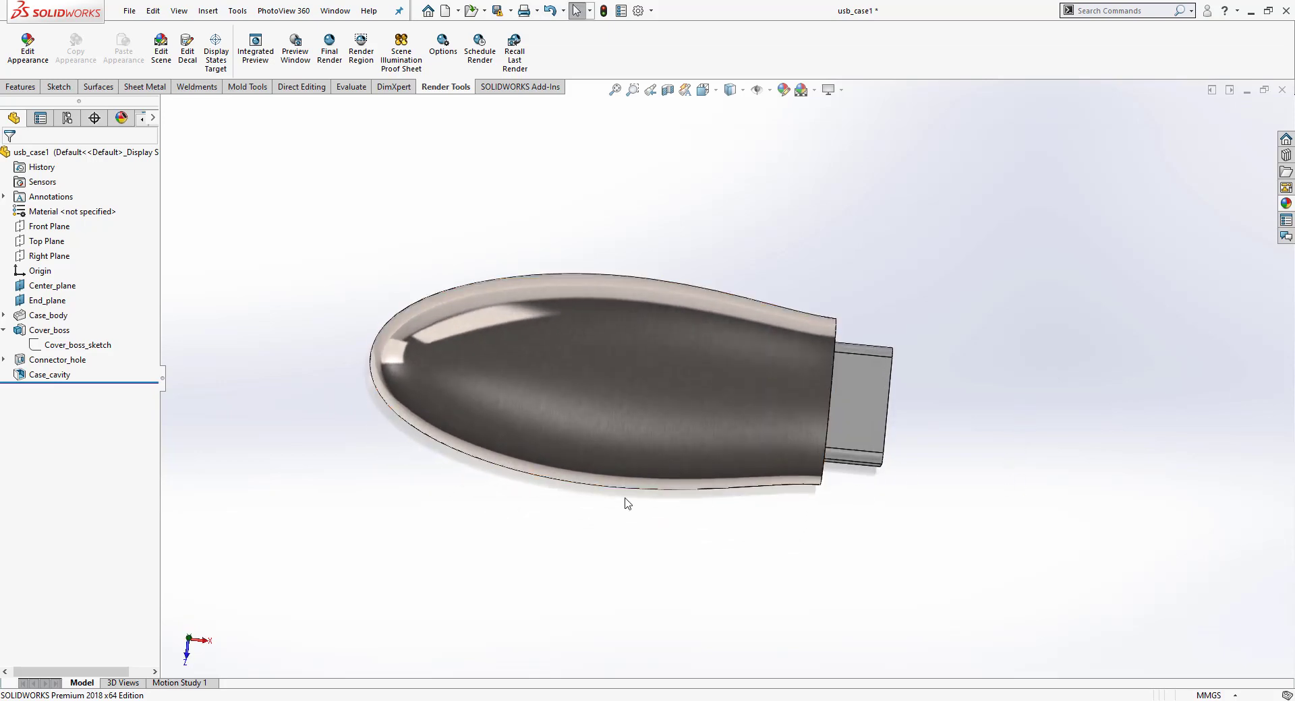
mouse_move(627, 502)
middle_mouse_down()
mouse_move(630, 292)
mouse_move(607, 352)
mouse_move(618, 452)
mouse_move(630, 321)
mouse_move(609, 395)
mouse_move(618, 428)
middle_mouse_up()
scroll(613, 362, "down", 4)
scroll(617, 428, "up", 3)
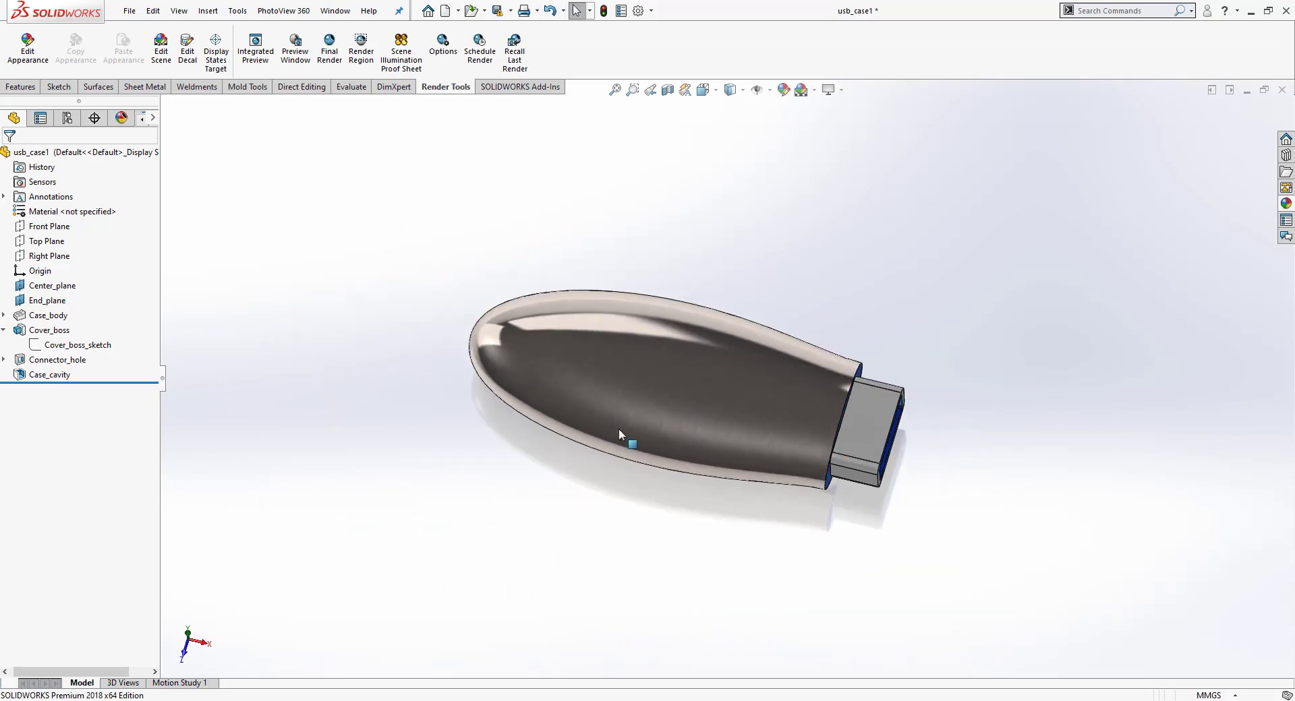
scroll(707, 341, "down", 2)
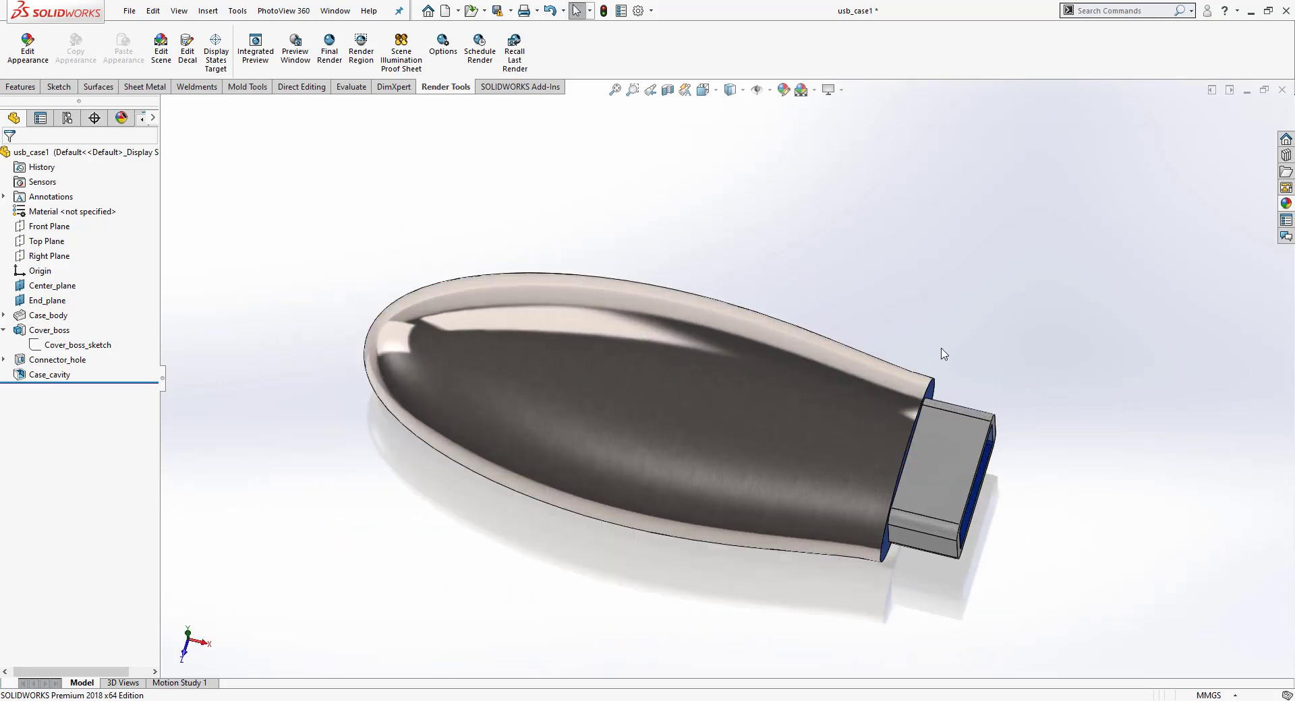
mouse_move(944, 354)
middle_mouse_down()
mouse_move(862, 252)
mouse_move(945, 358)
middle_mouse_up()
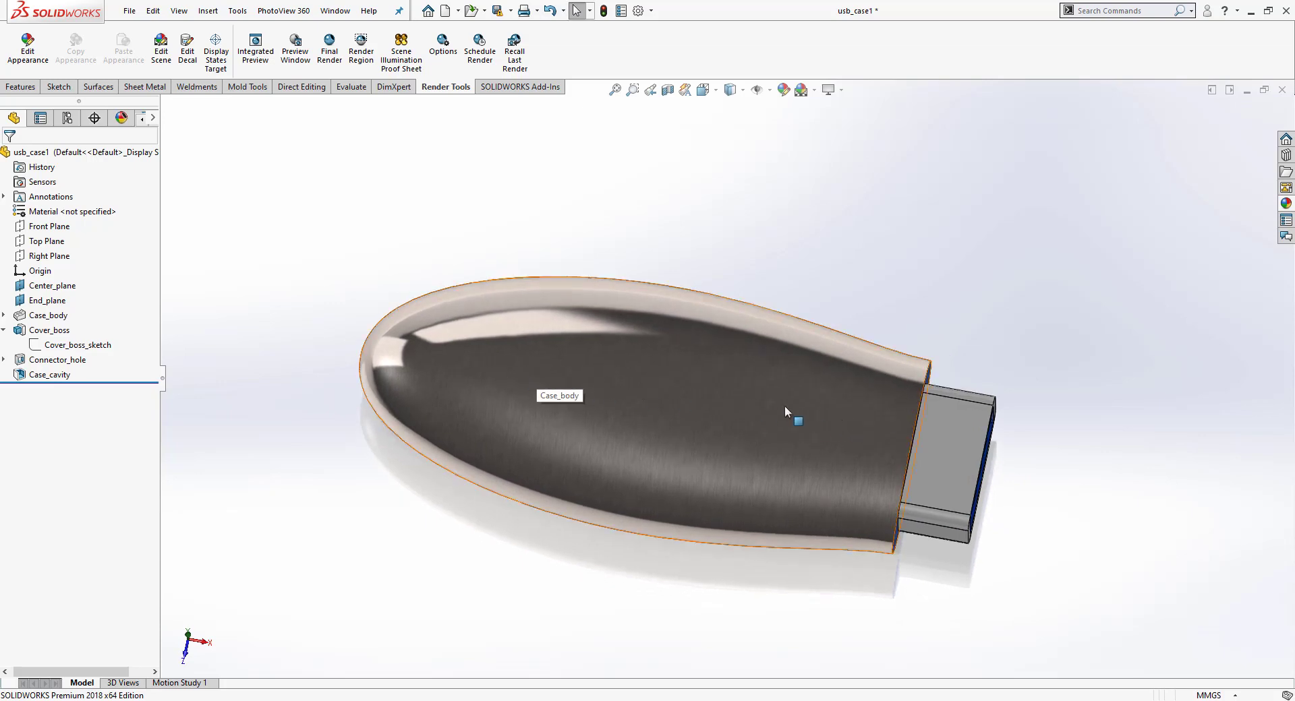
mouse_move(683, 386)
middle_mouse_down()
mouse_move(766, 292)
mouse_move(757, 471)
mouse_move(769, 479)
mouse_move(721, 334)
mouse_move(746, 228)
mouse_move(672, 222)
mouse_move(662, 251)
middle_mouse_up()
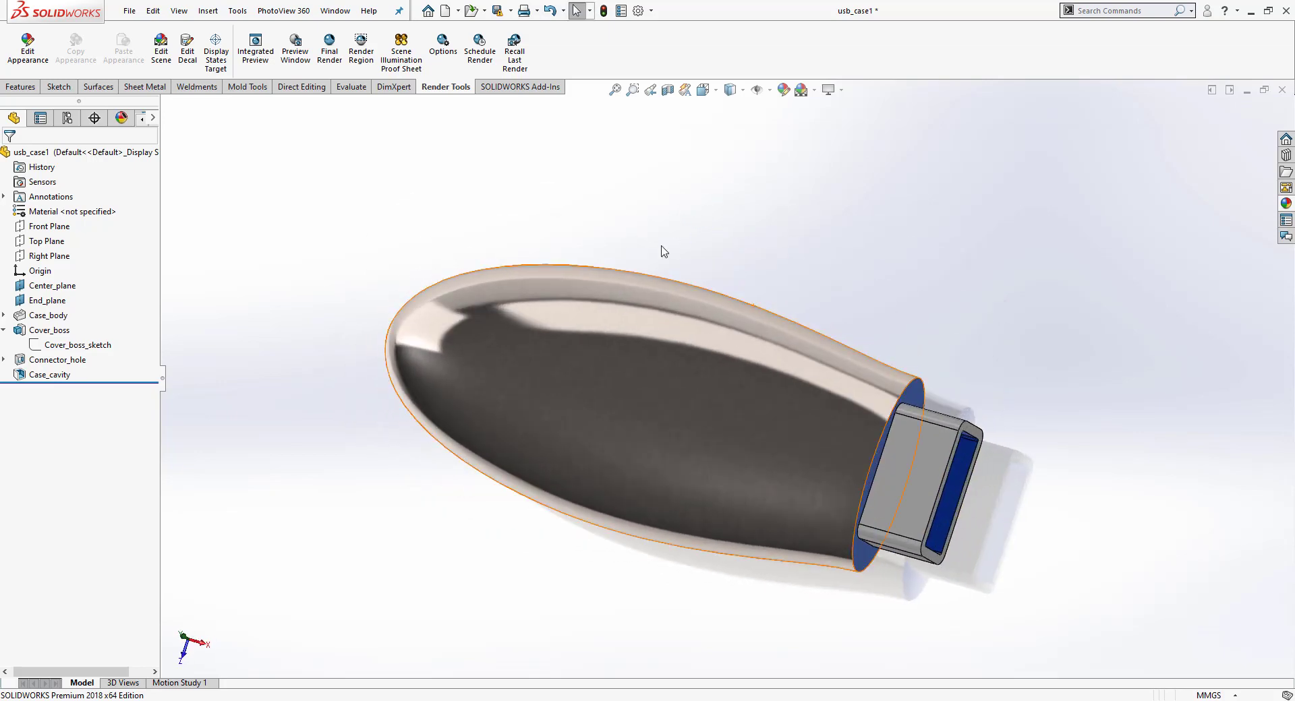
mouse_move(702, 411)
middle_mouse_down()
mouse_move(711, 326)
mouse_move(728, 356)
middle_mouse_up()
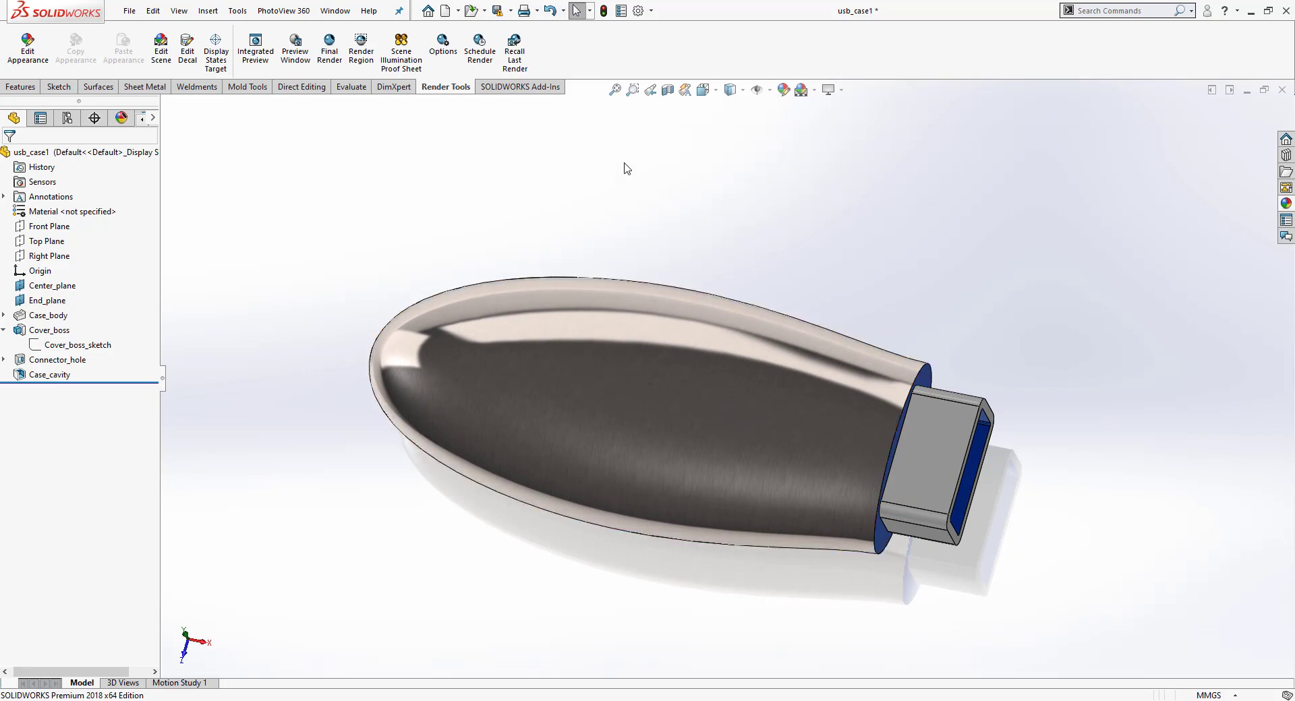
left_click(435, 89)
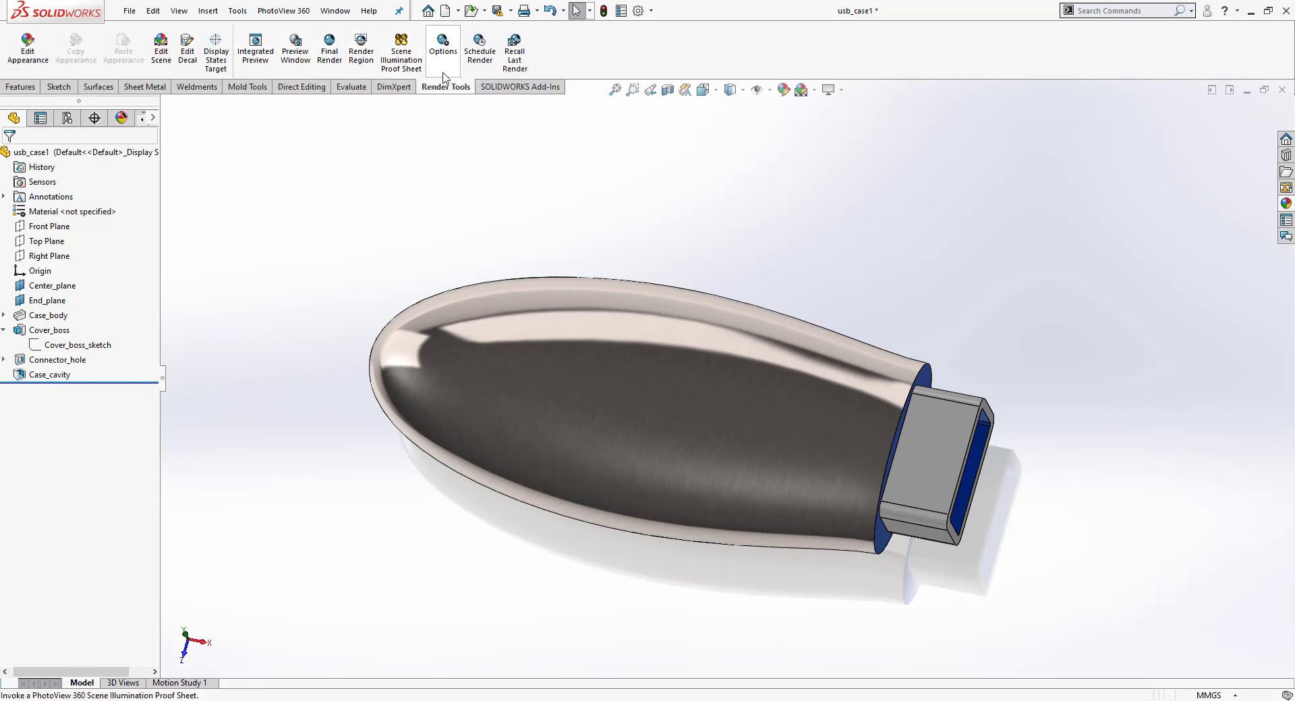
left_click(519, 87)
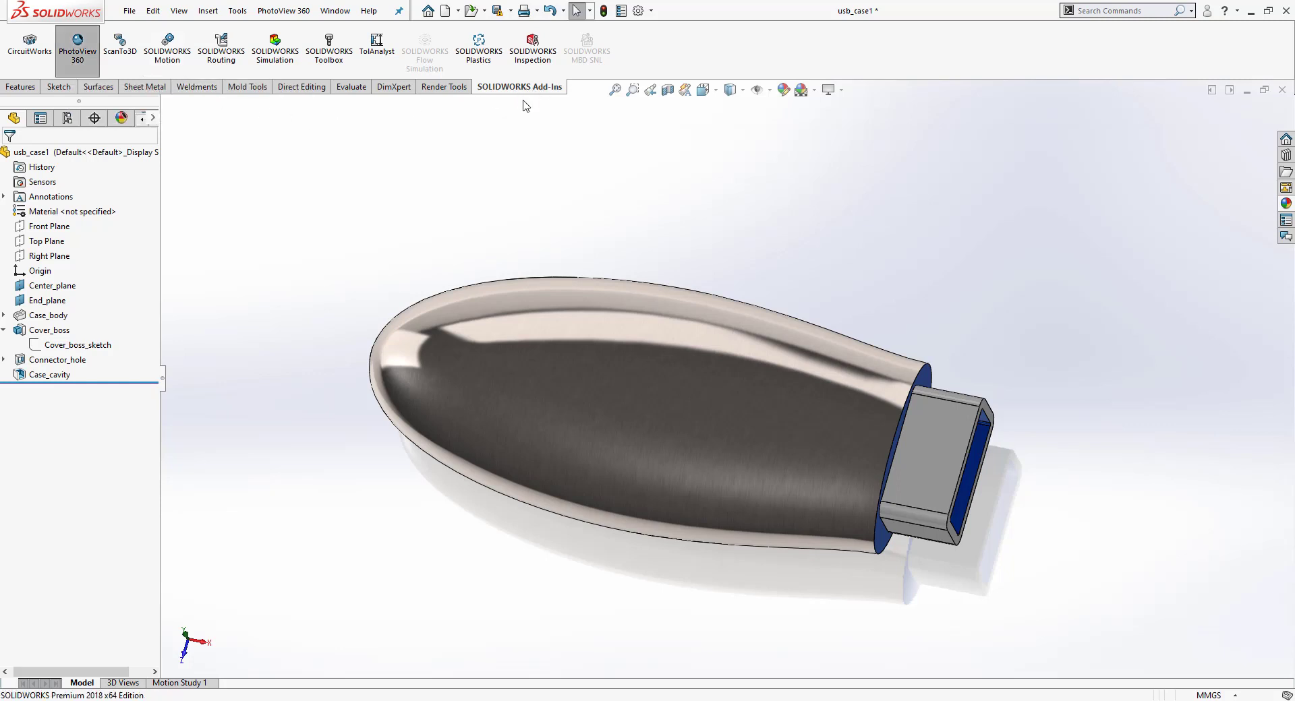
left_click(651, 10)
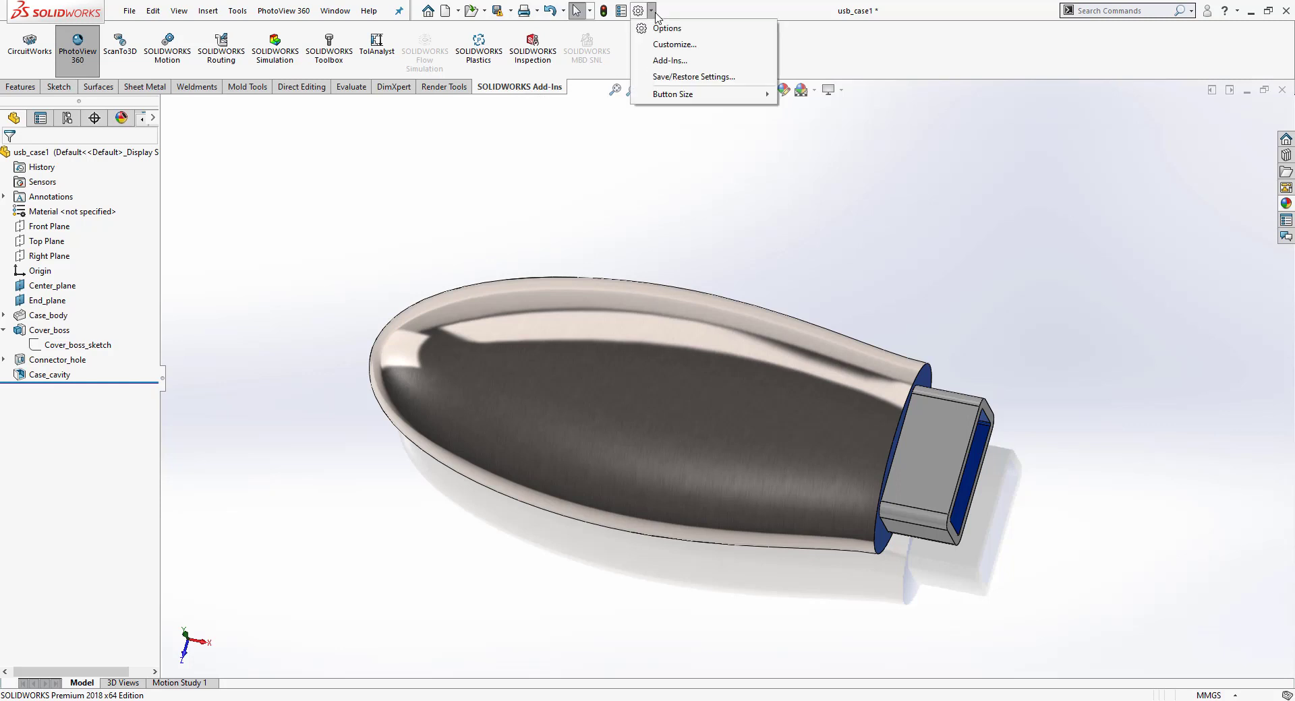
left_click(667, 61)
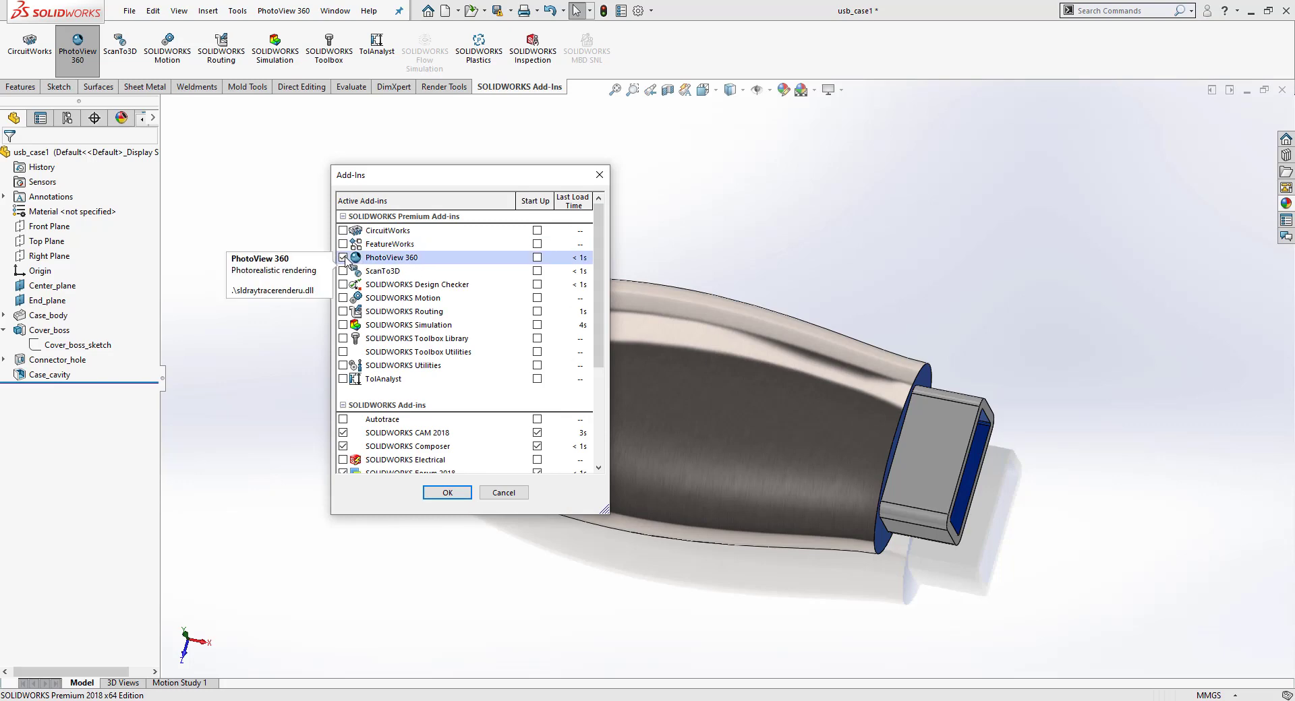
left_click(447, 492)
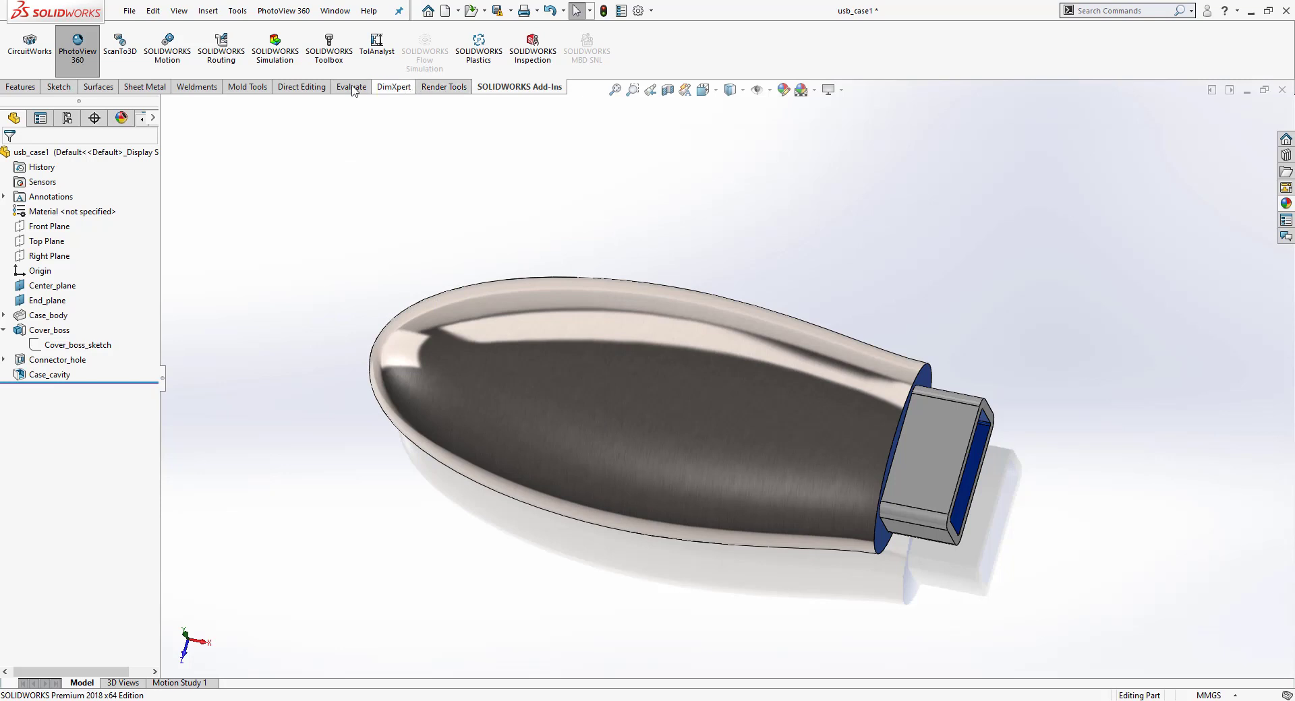
left_click(442, 87)
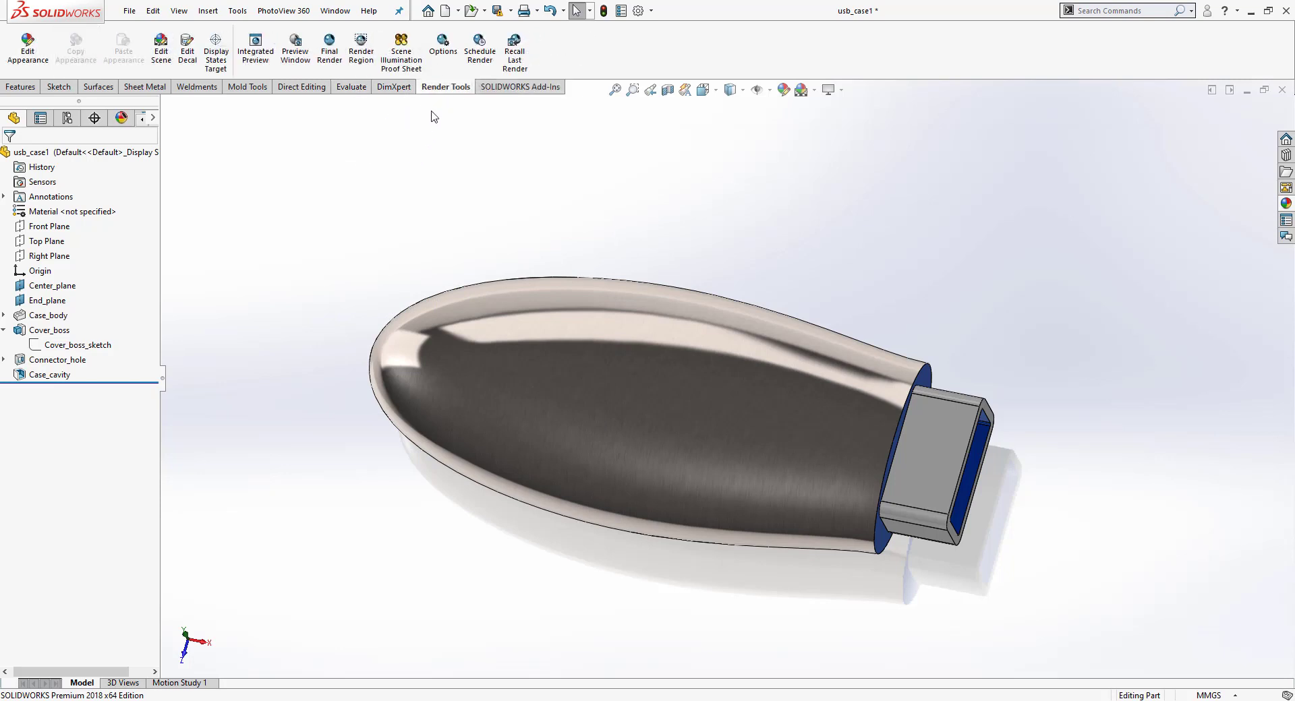
Step: Start a new decal and load solidworks_logo from samples\tutorial\appearances
left_click(188, 50)
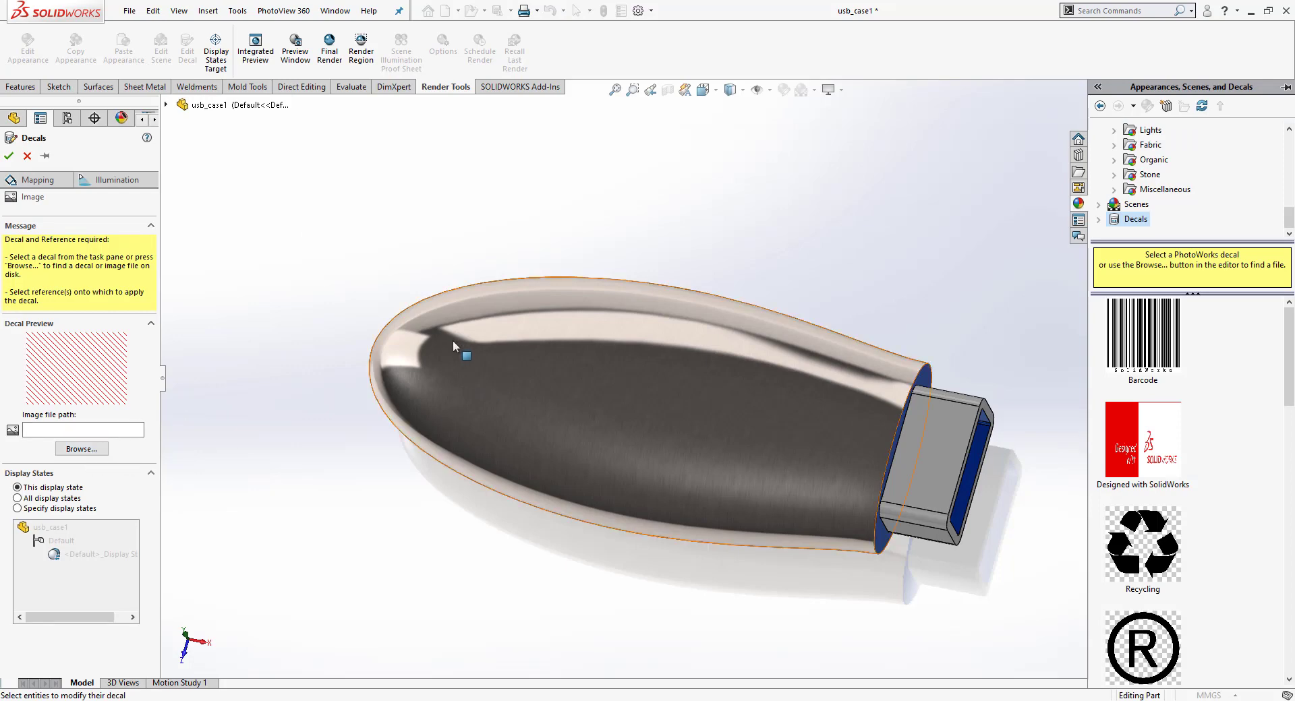
left_click(100, 447)
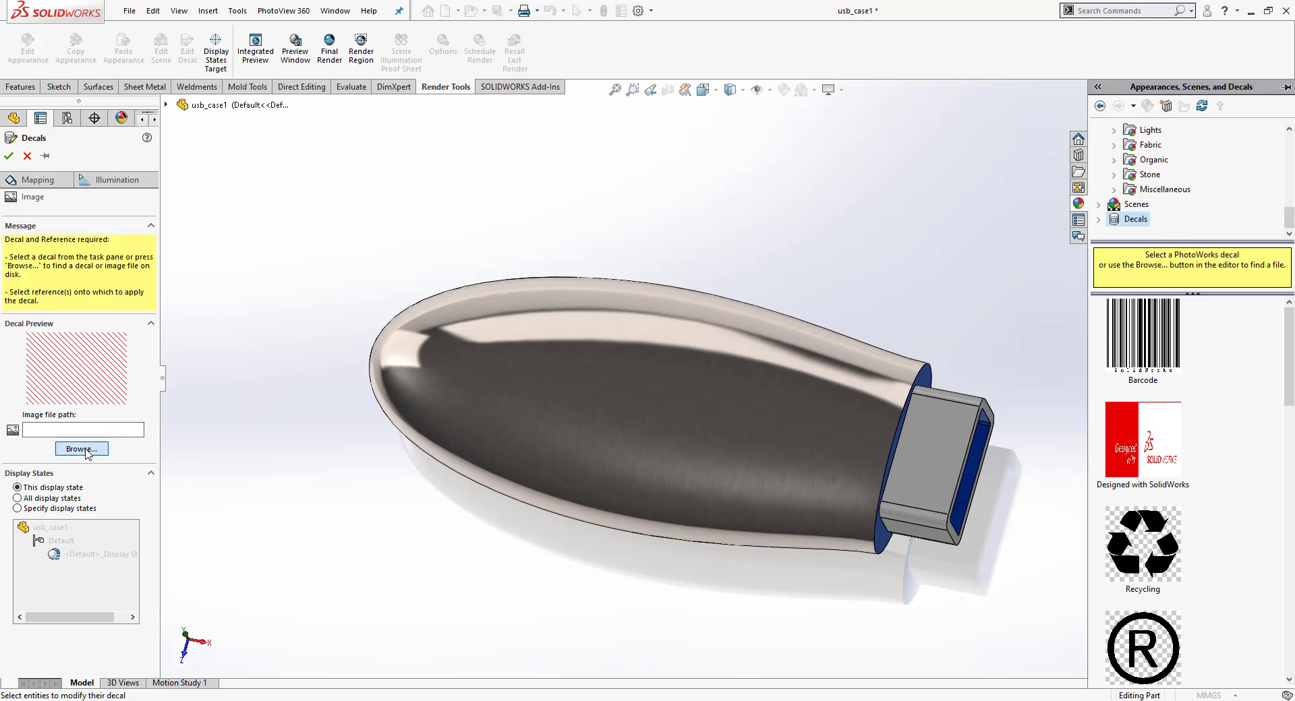
mouse_move(60, 344)
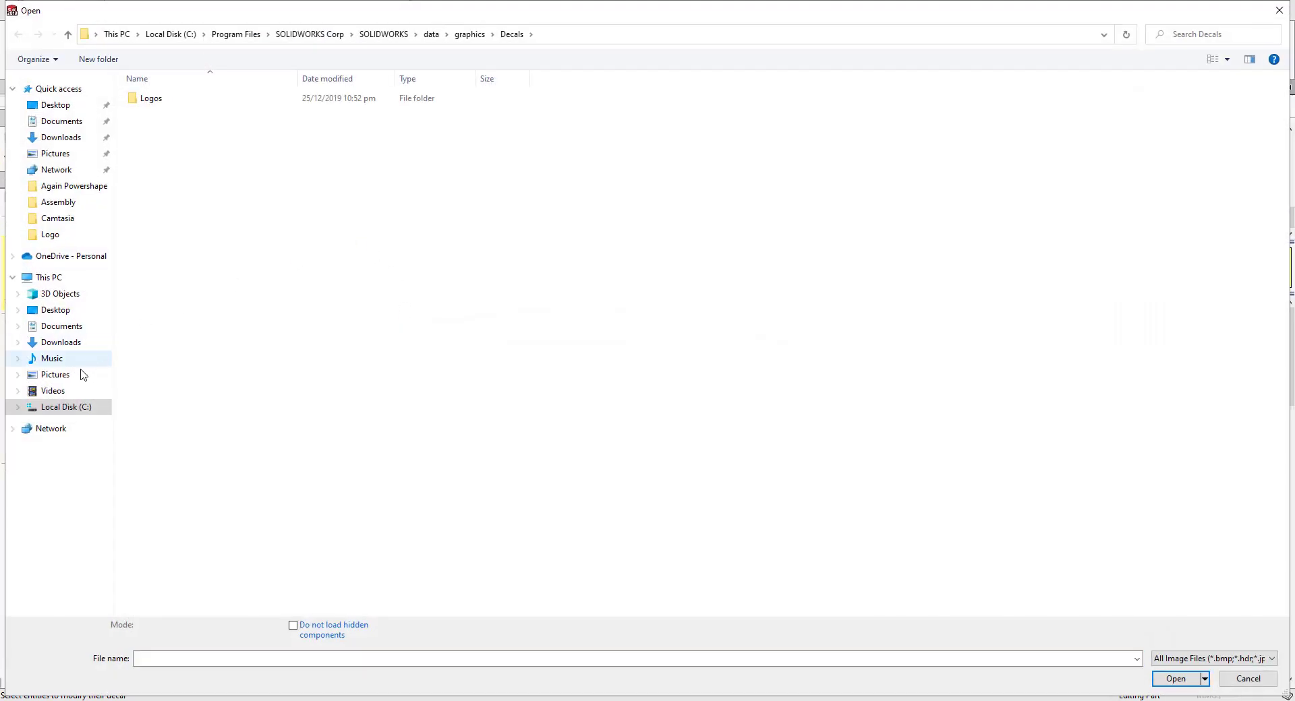
left_click(71, 409)
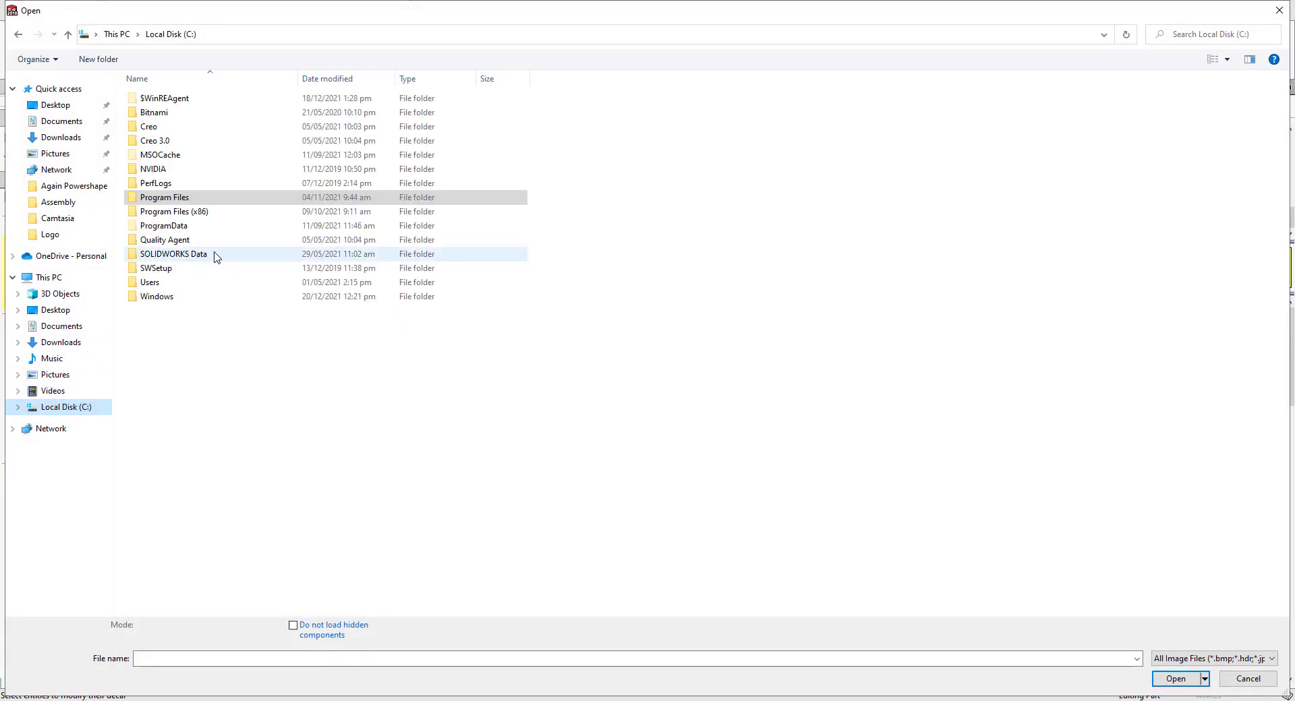
double_click(177, 282)
double_click(188, 129)
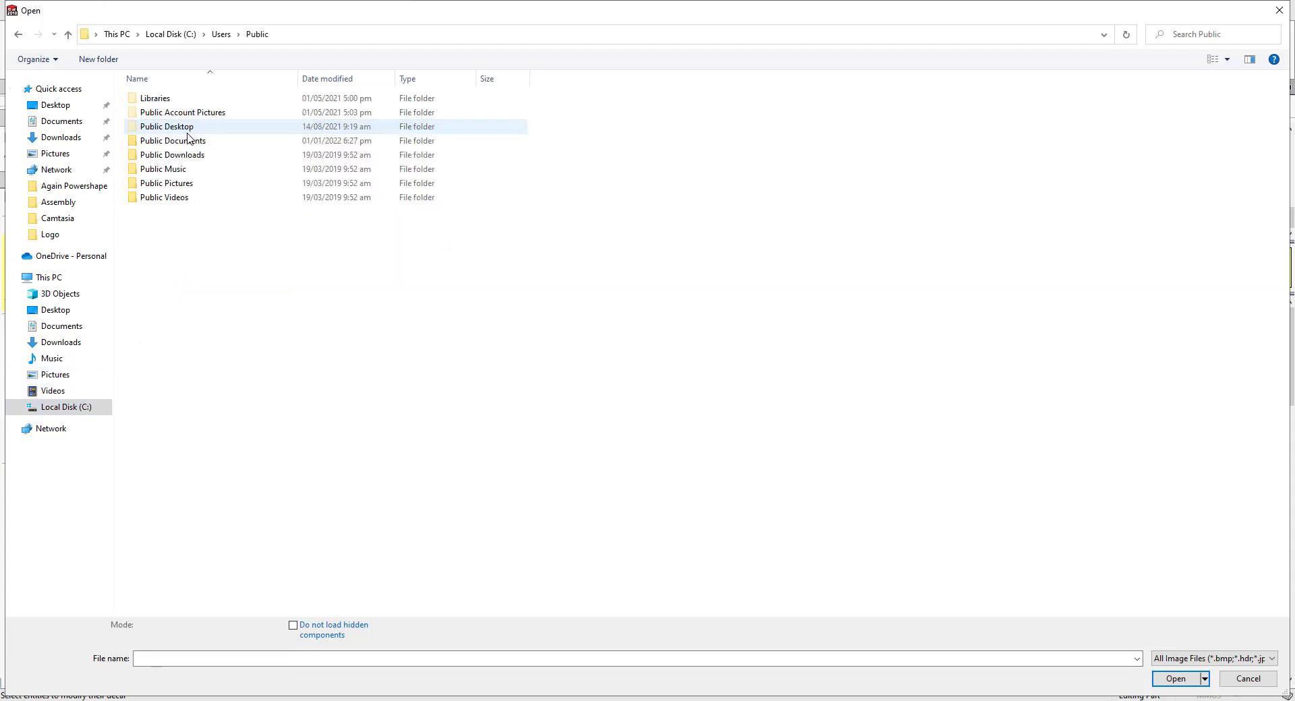
double_click(190, 141)
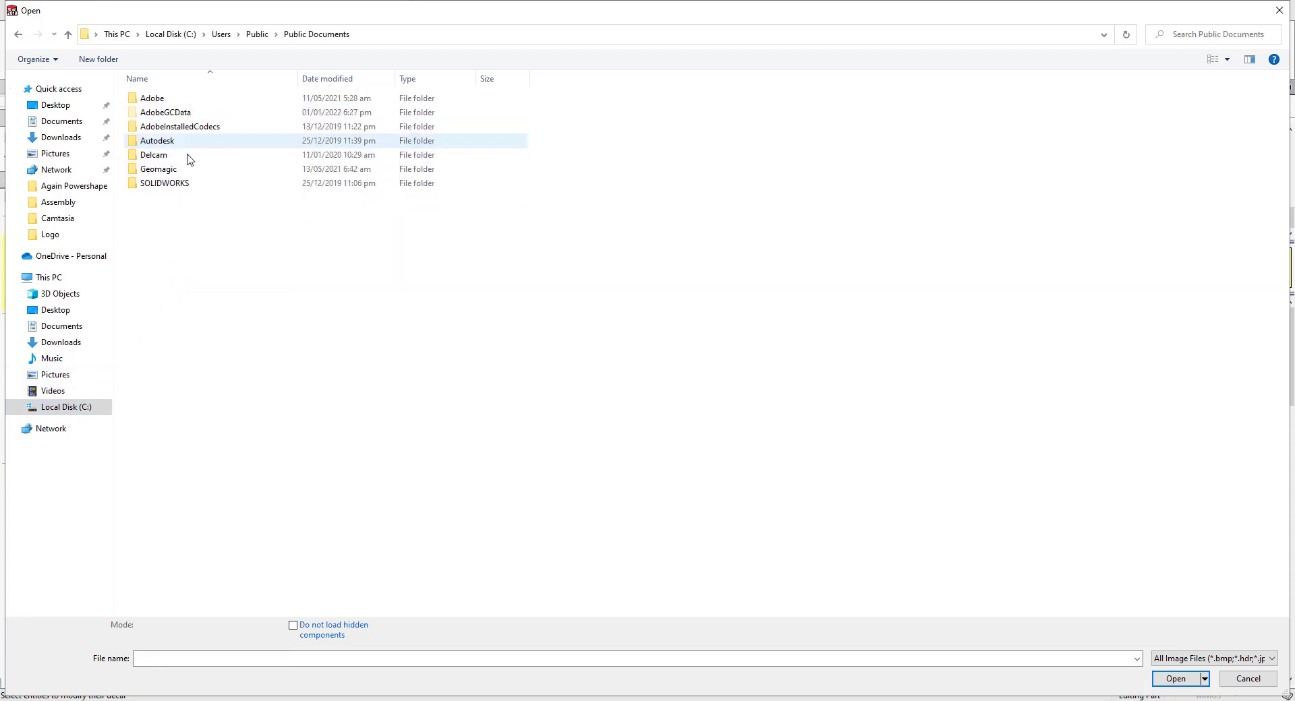
double_click(179, 183)
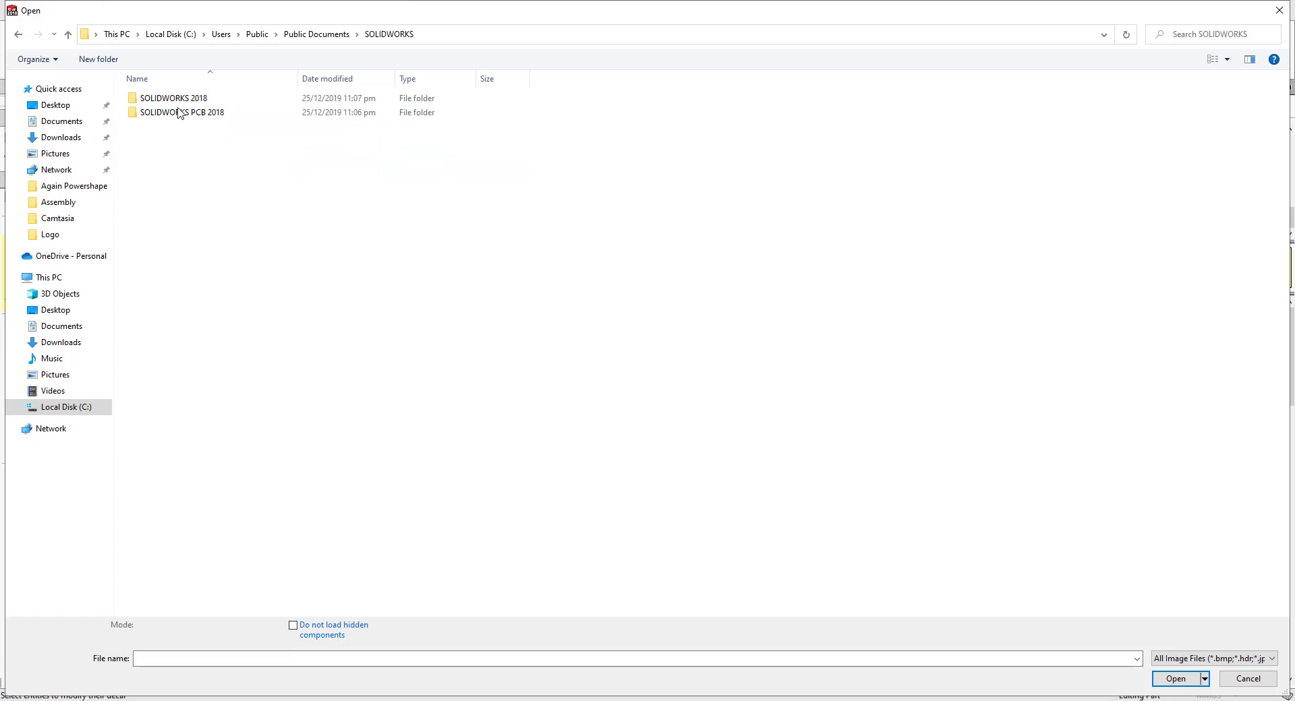
double_click(179, 99)
double_click(190, 116)
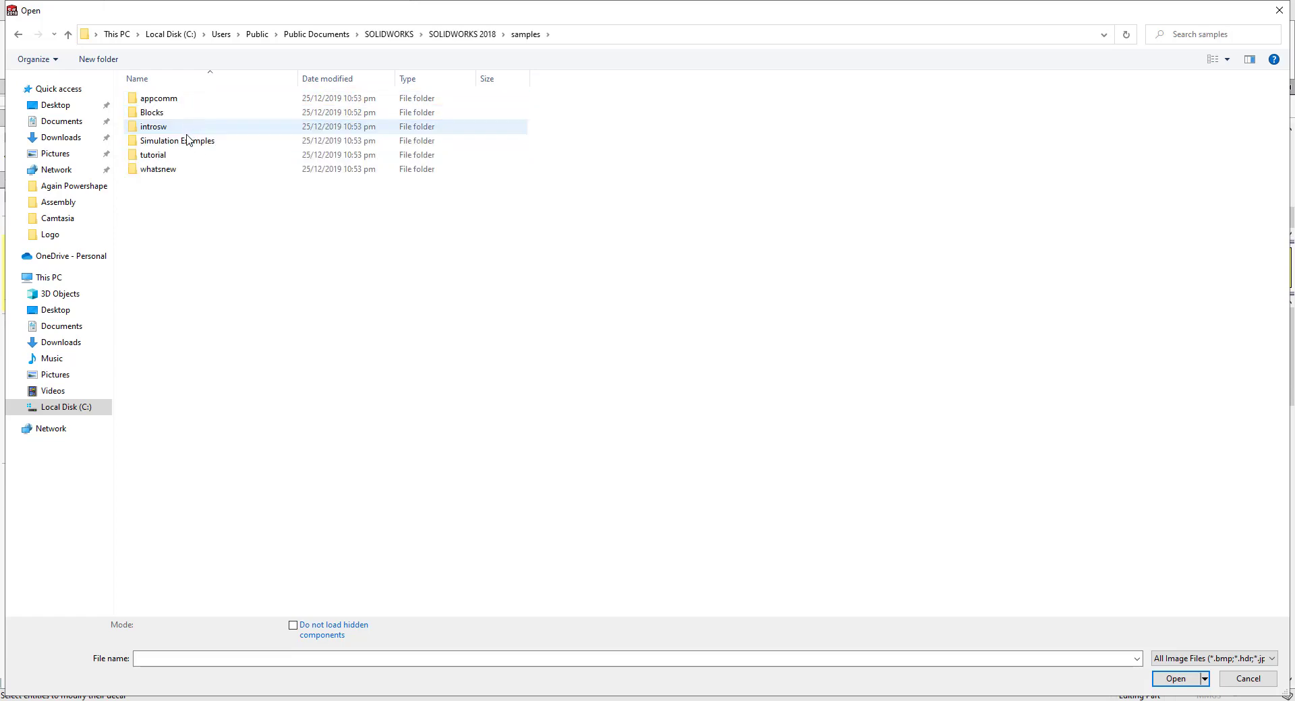
double_click(180, 156)
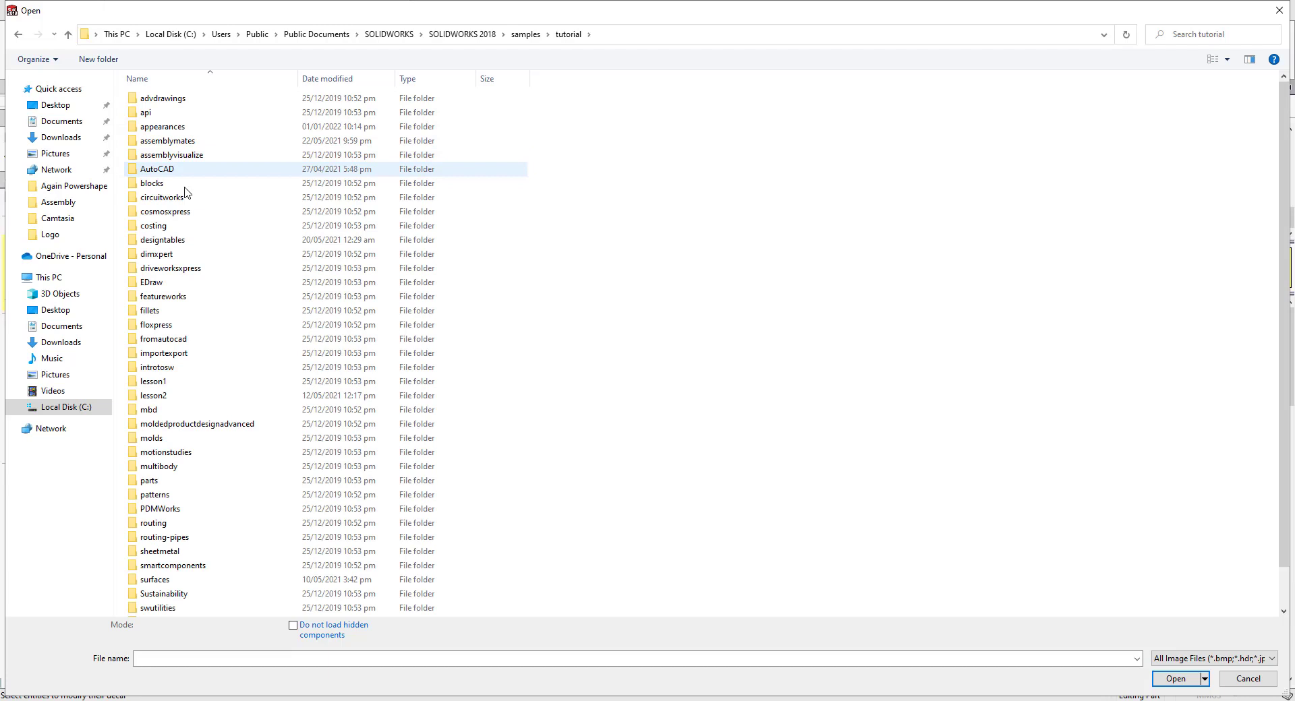
double_click(183, 131)
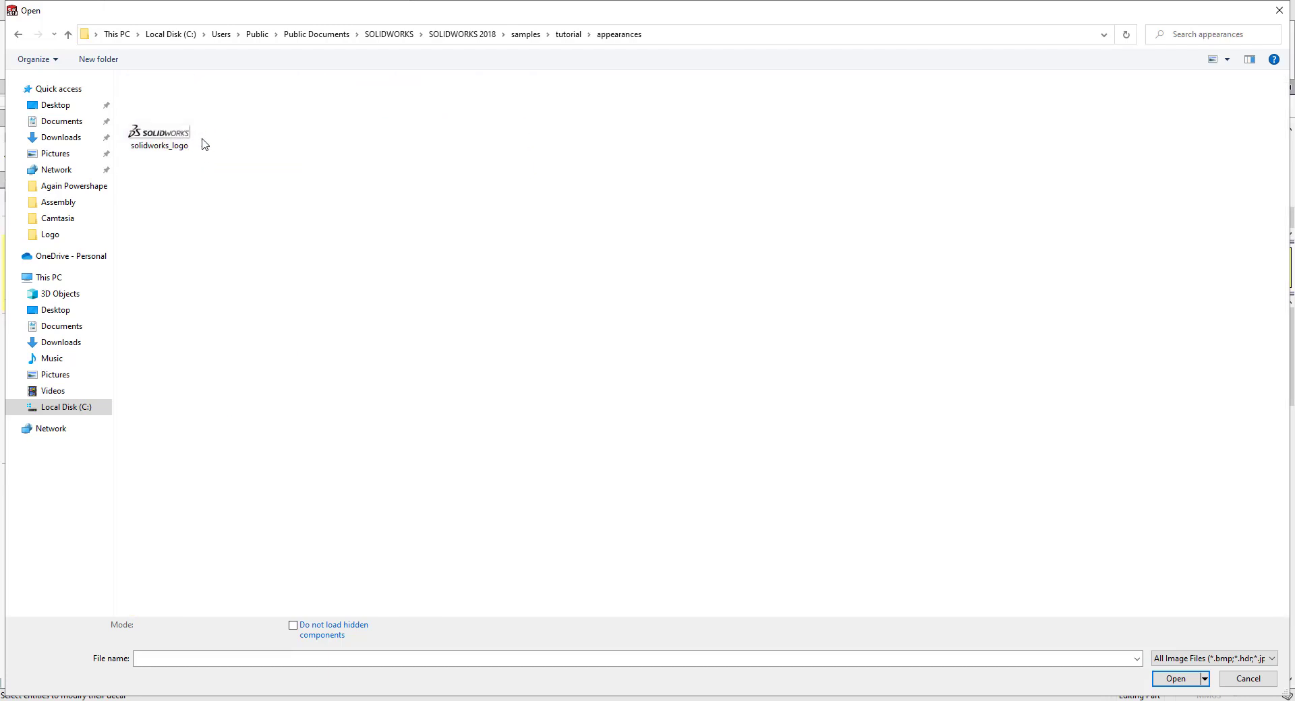
double_click(167, 136)
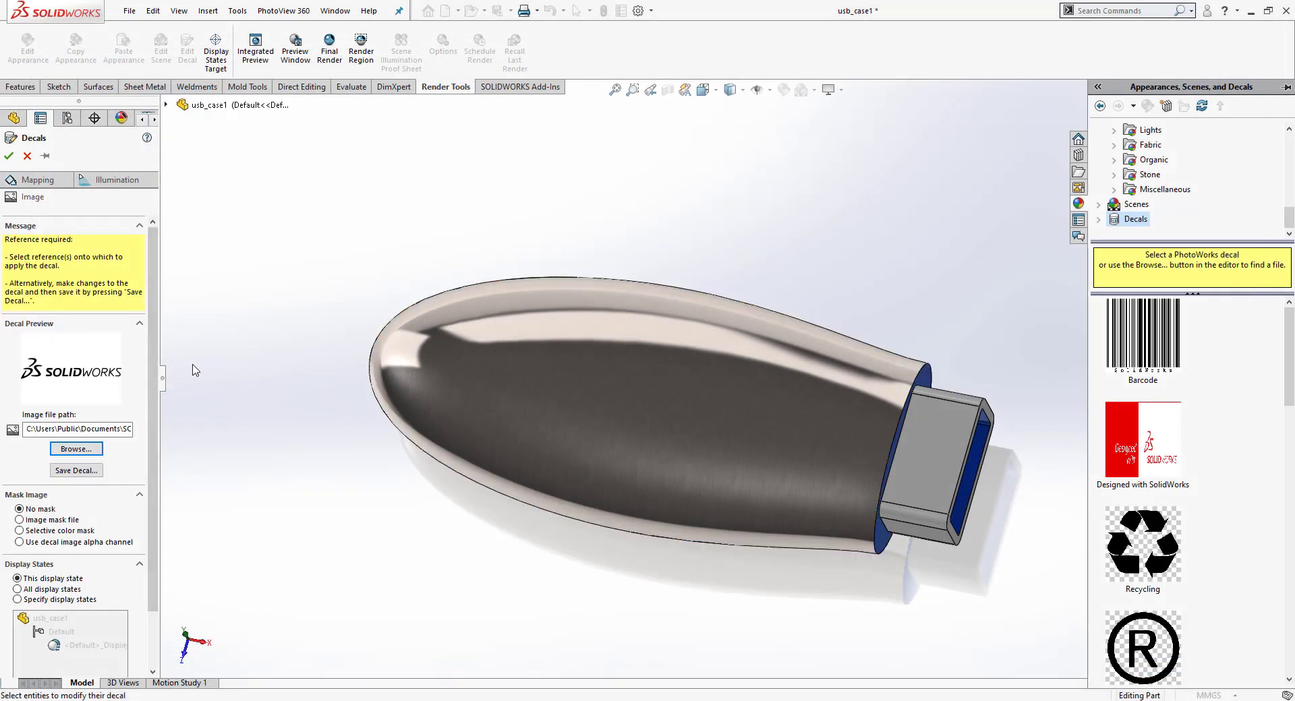
Step: Place the logo decal on the case body with a transparent background
left_click(631, 369)
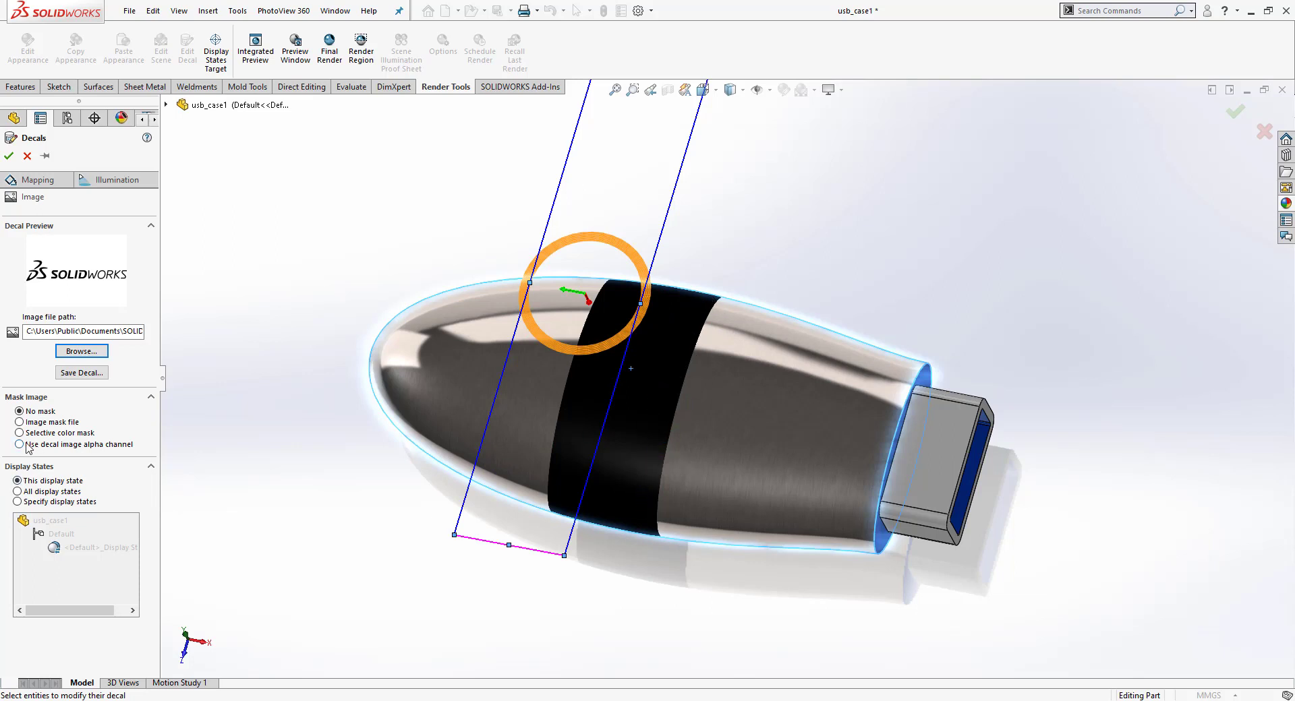
left_click(74, 446)
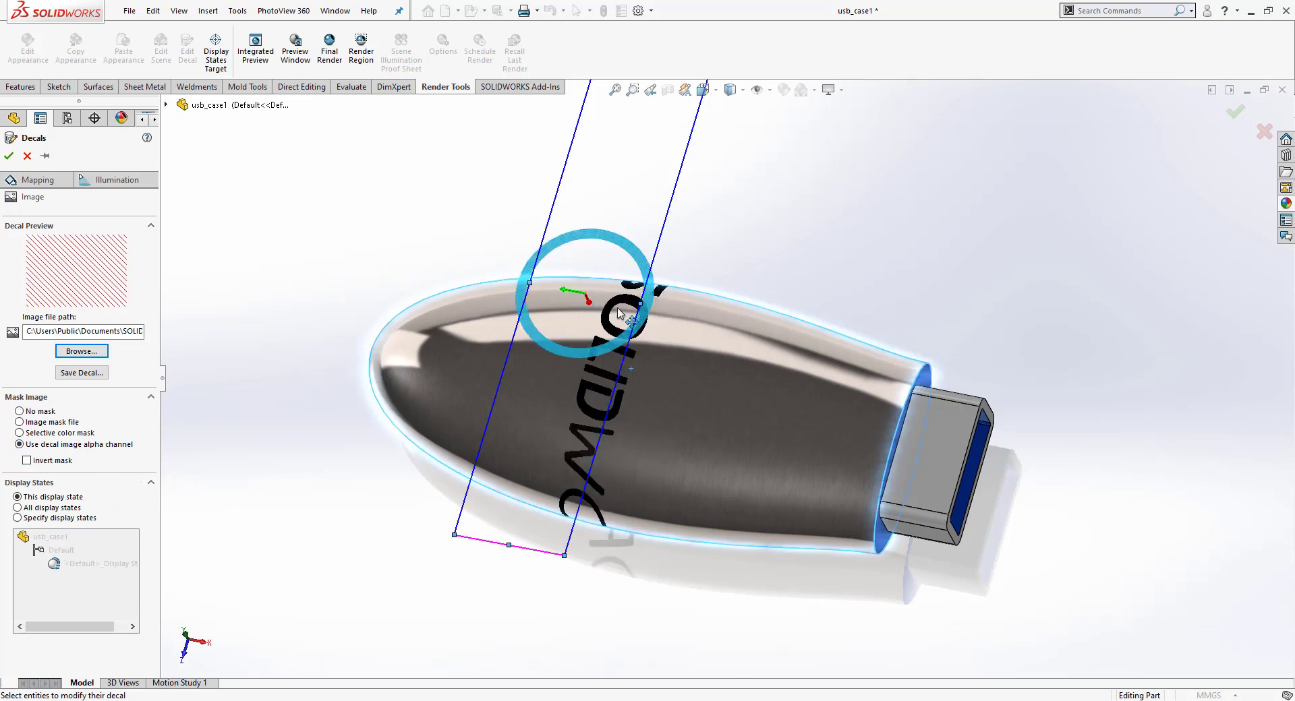
mouse_move(520, 440)
middle_mouse_down()
mouse_move(615, 418)
mouse_move(525, 389)
middle_mouse_up()
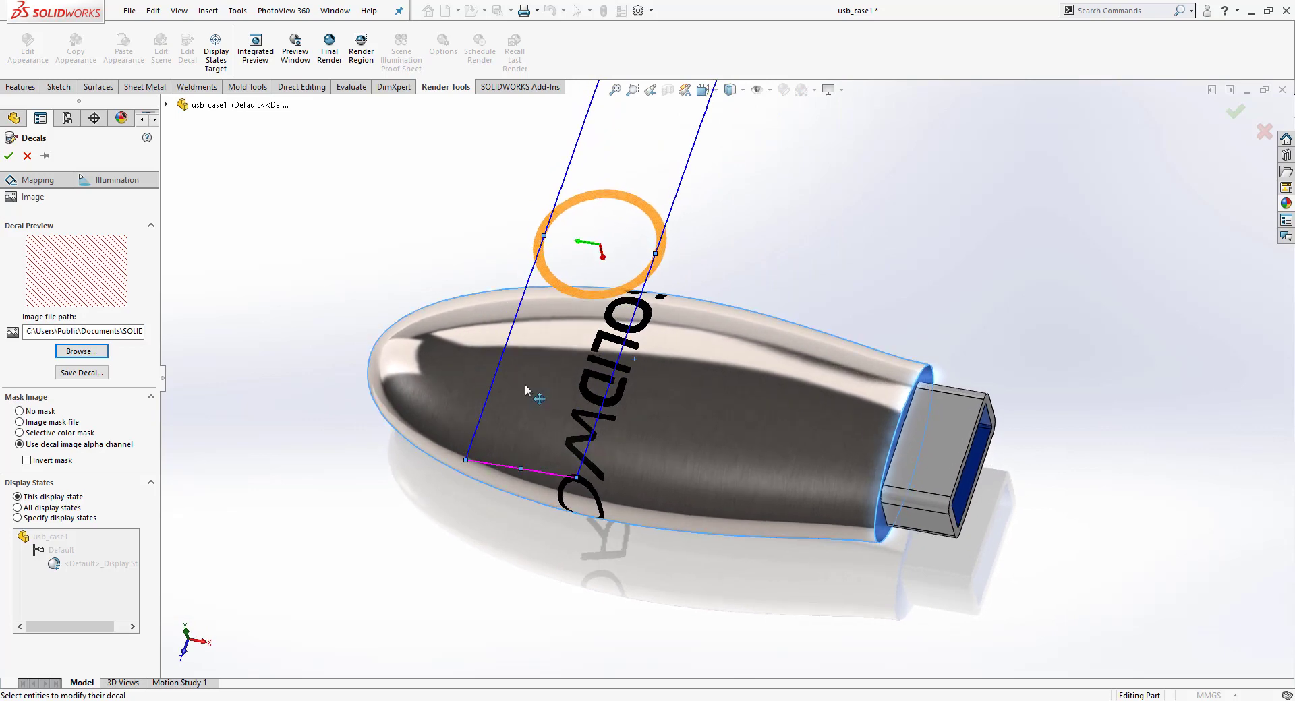
Step: Rotate the decal to 270° in its mapping options
left_click(38, 180)
scroll(153, 381, "down", 2)
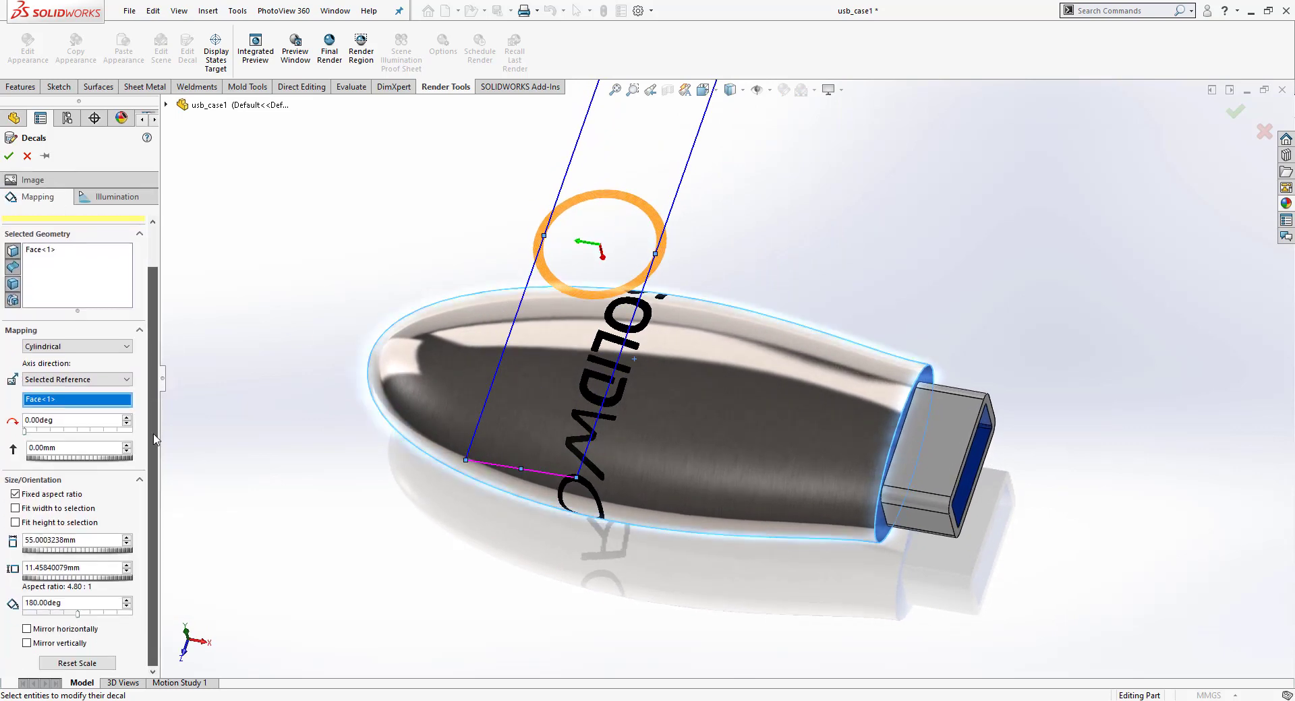
left_click(78, 603)
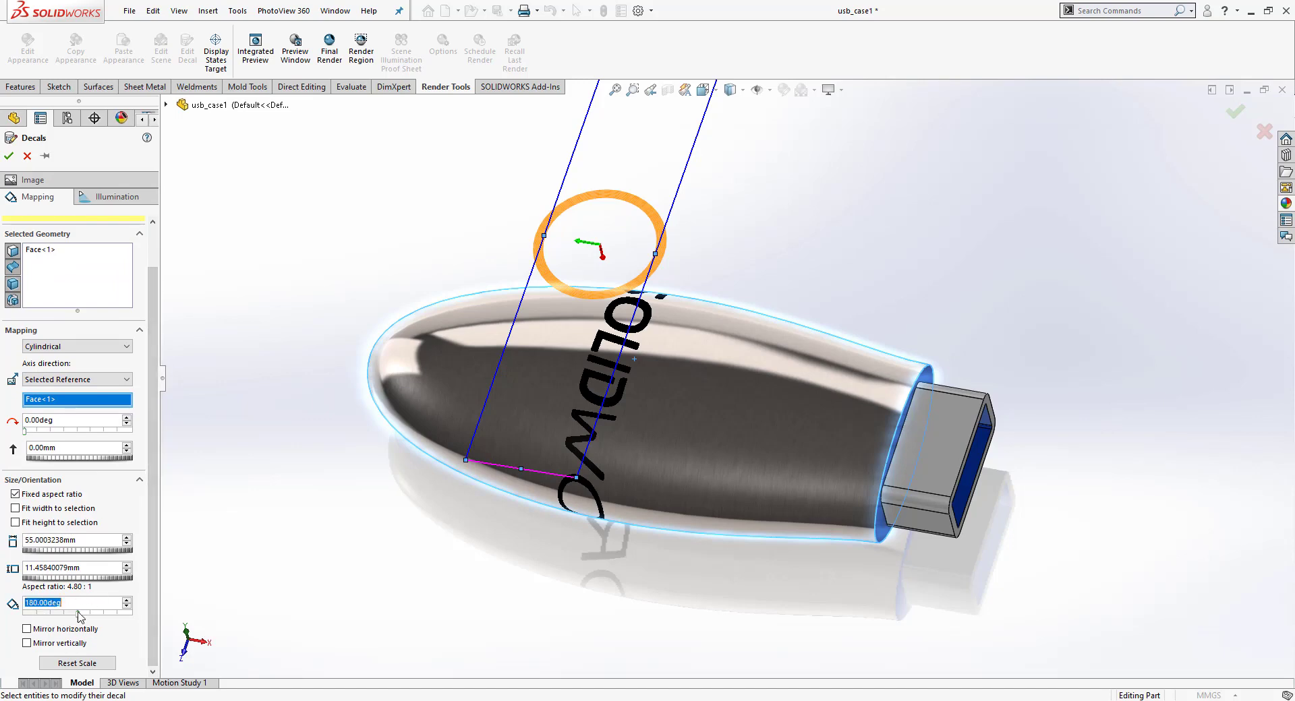
type("270")
key("Return")
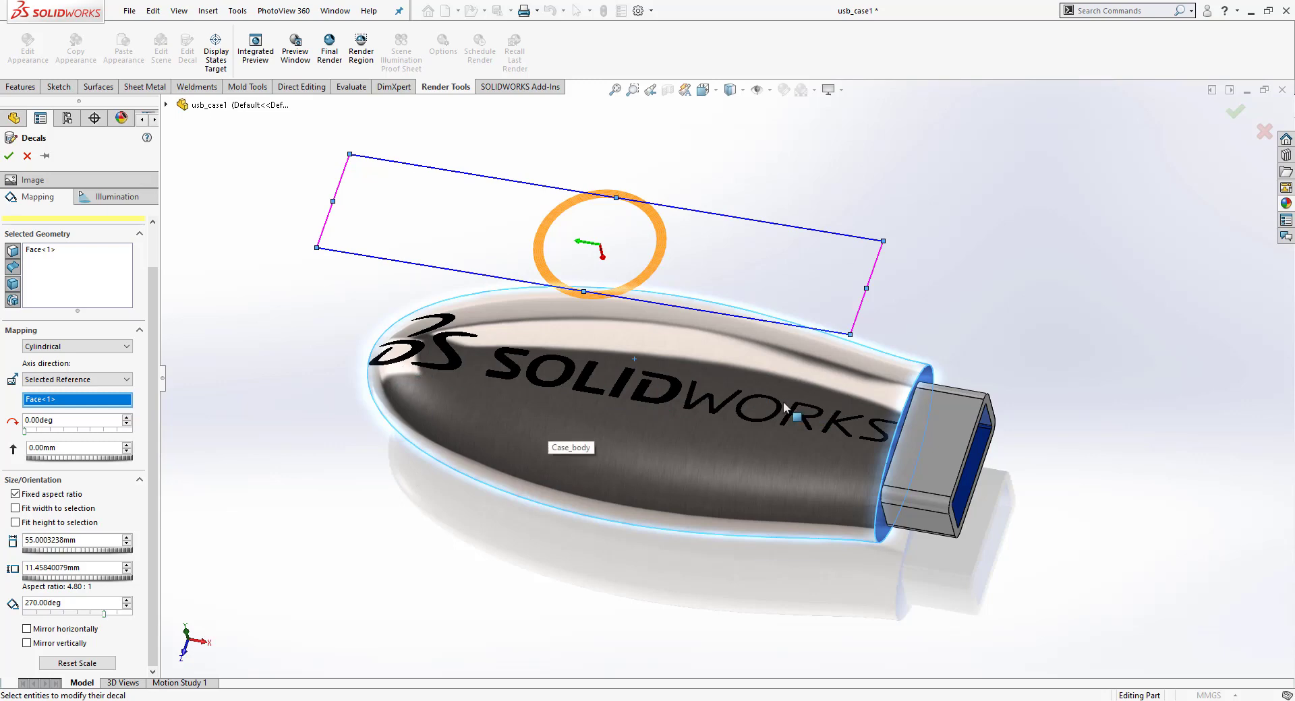
Step: Set the decal size to 40 mm and offset to -3 mm, then apply the decal
double_click(77, 539)
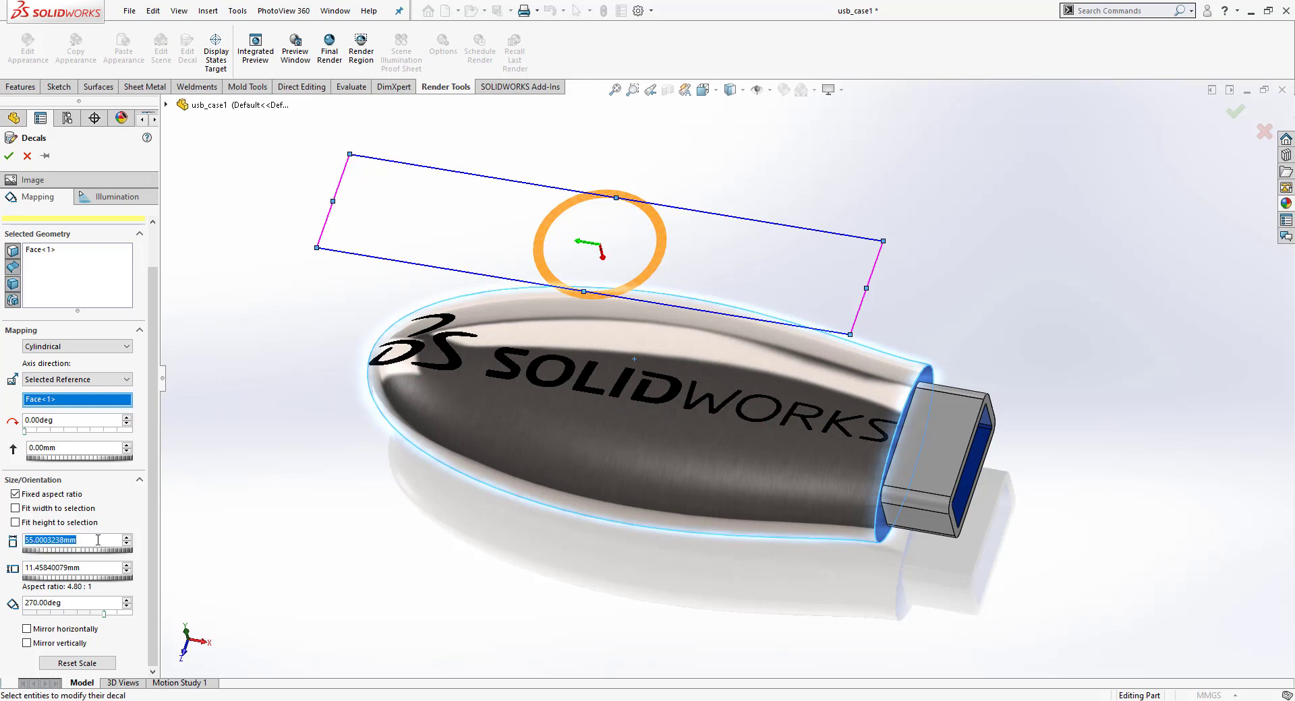
type("40")
key("Return")
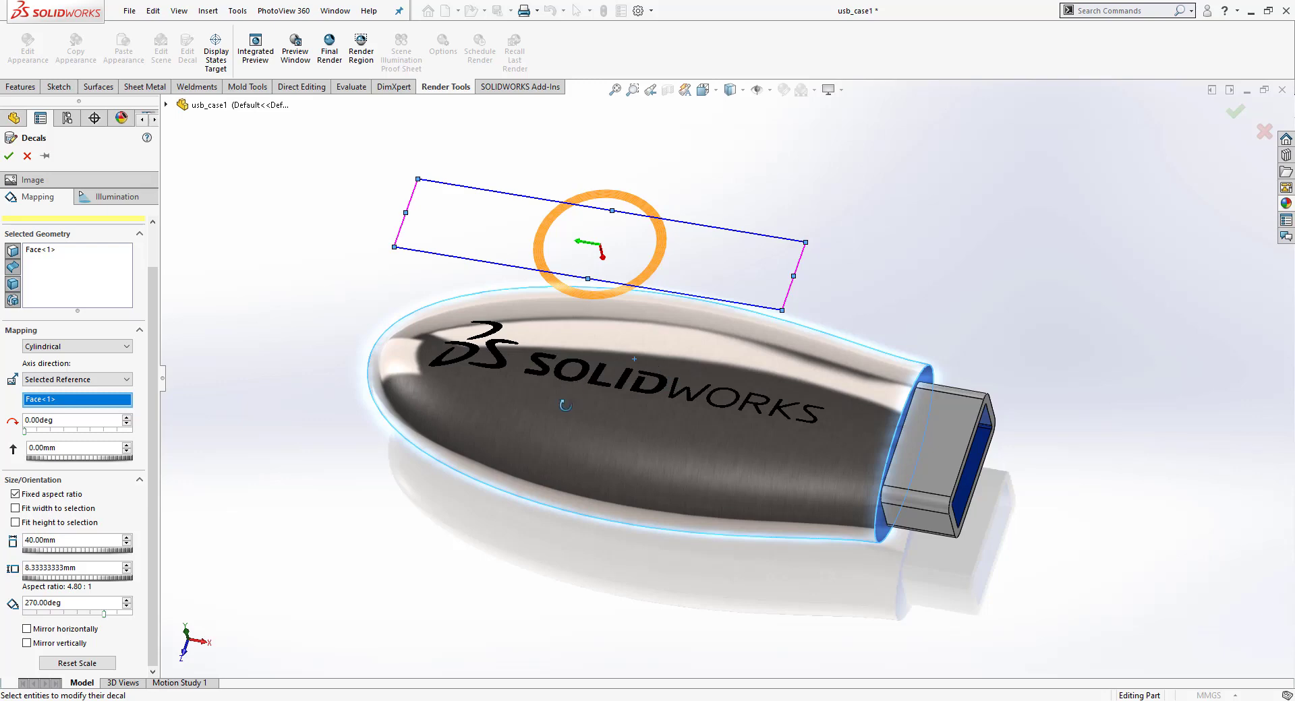
middle_click_drag(565, 405, 584, 454)
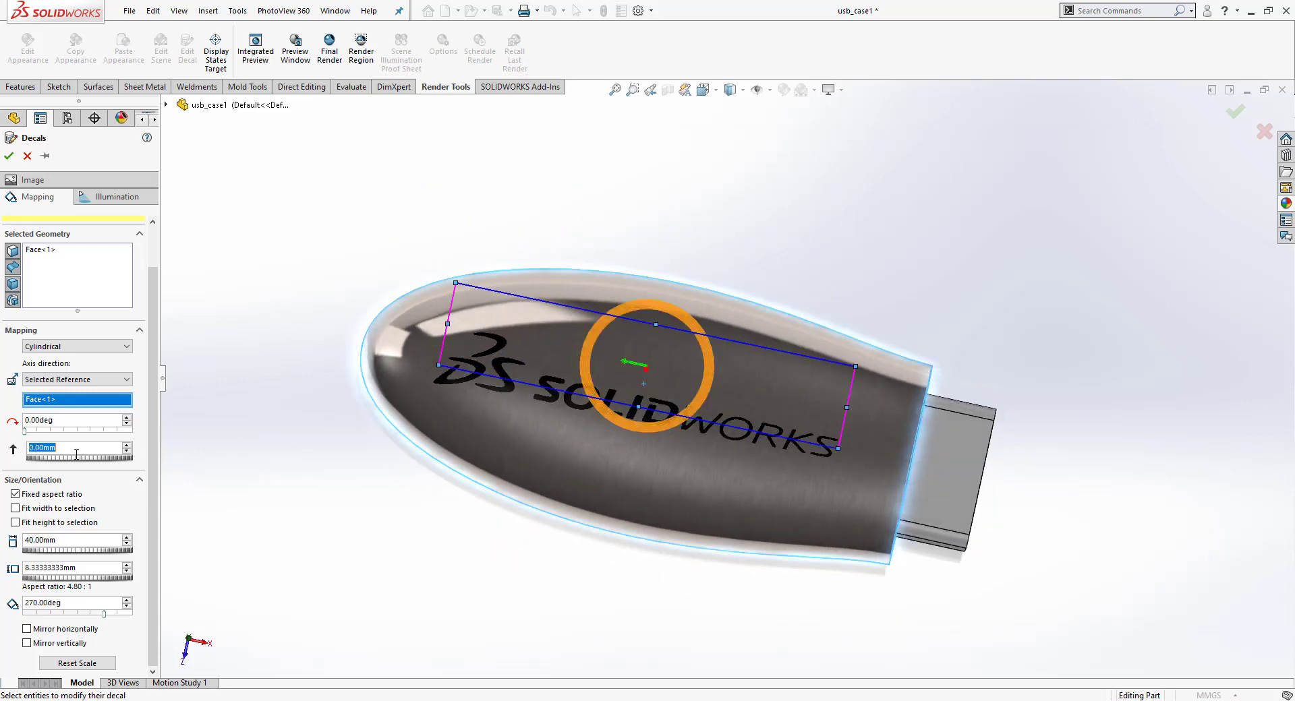
type("-3")
key("Return")
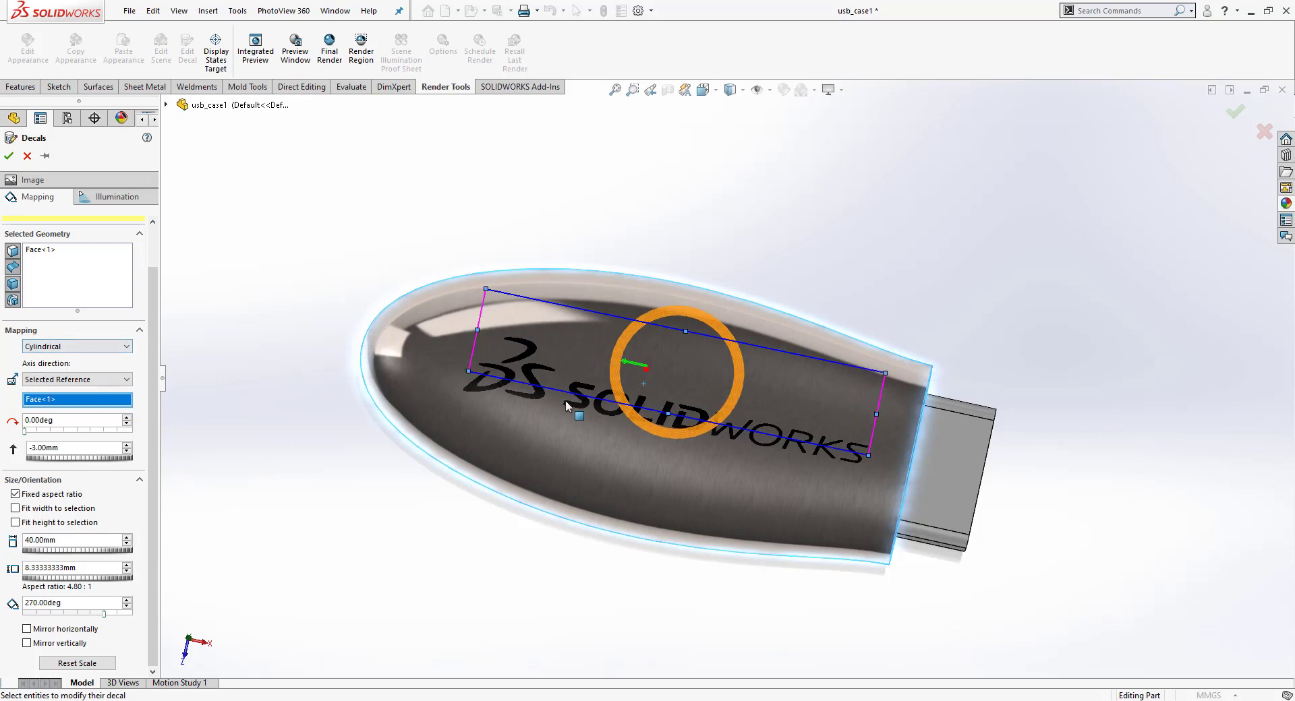
mouse_move(572, 438)
middle_mouse_down()
mouse_move(566, 419)
mouse_move(499, 444)
middle_mouse_up()
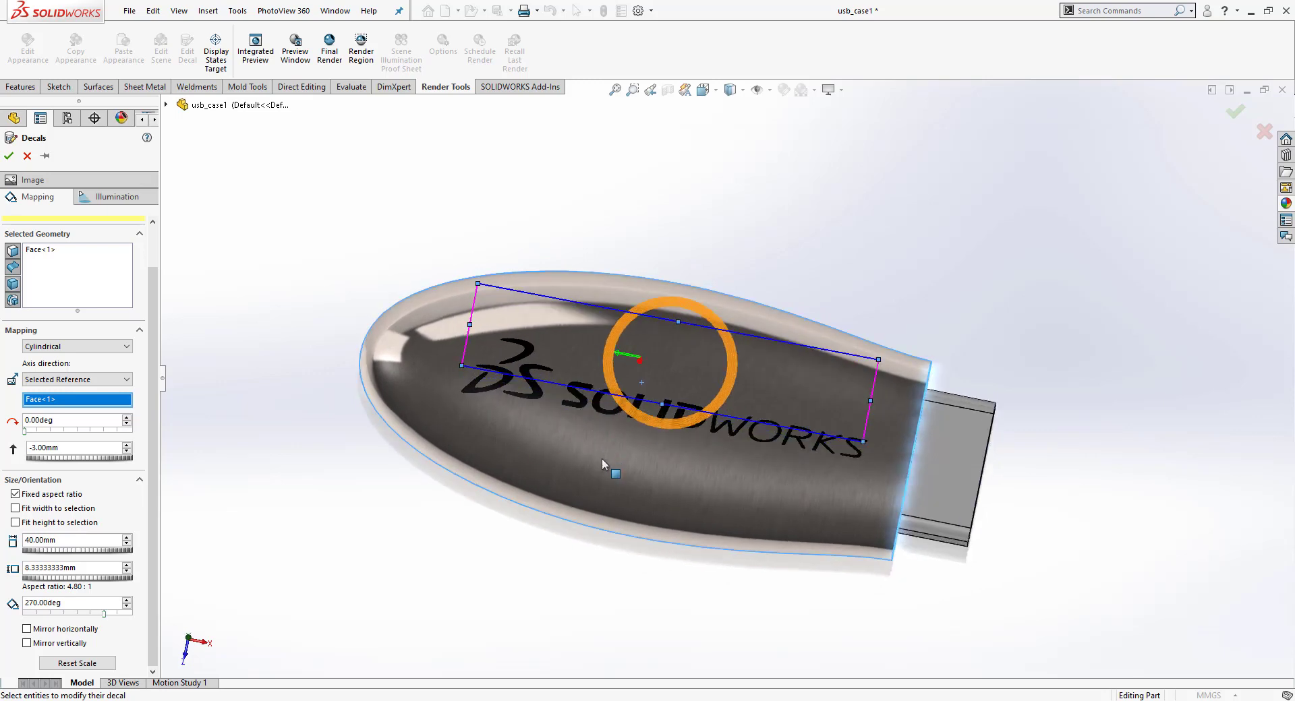
mouse_move(601, 459)
middle_mouse_down()
mouse_move(585, 388)
mouse_move(587, 533)
mouse_move(585, 404)
mouse_move(599, 466)
mouse_move(549, 451)
middle_mouse_up()
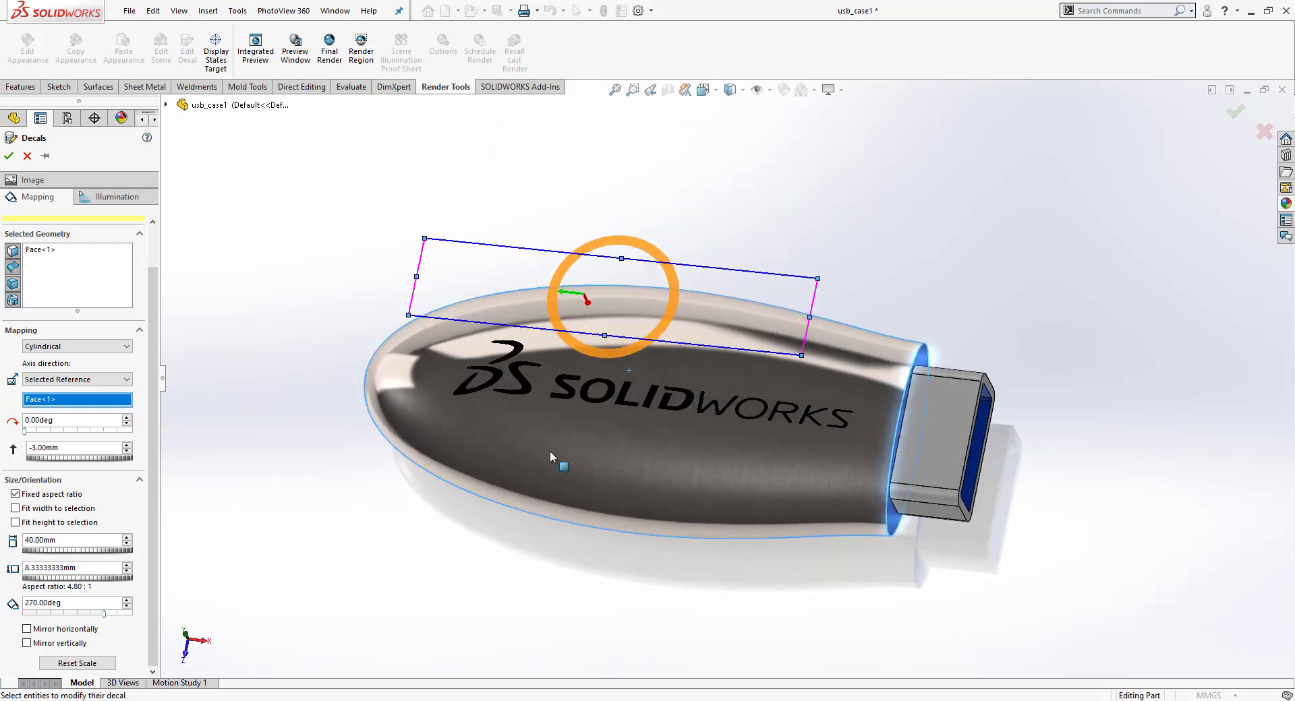
left_click(9, 160)
Step: List the part's appearances in Hierarchy order and expand Face, Features and Part
mouse_move(625, 280)
middle_mouse_down()
mouse_move(594, 348)
mouse_move(617, 361)
middle_mouse_up()
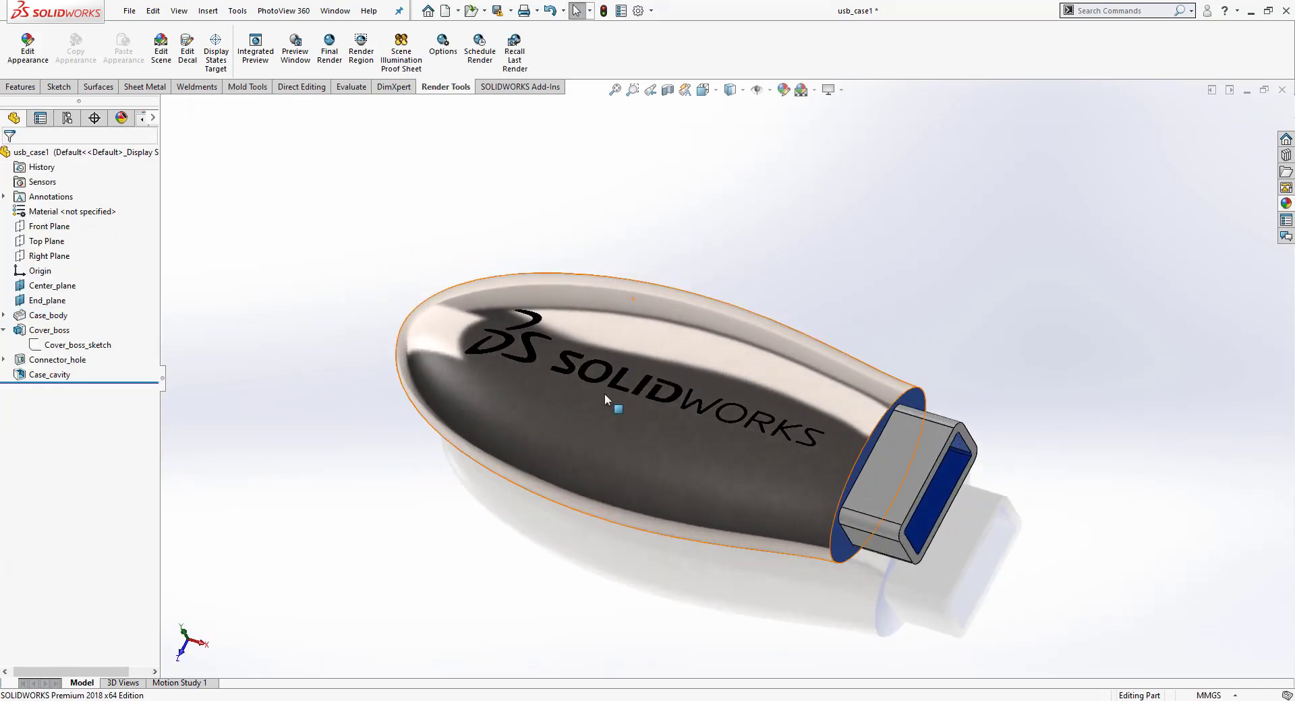
middle_click_drag(656, 394, 626, 345)
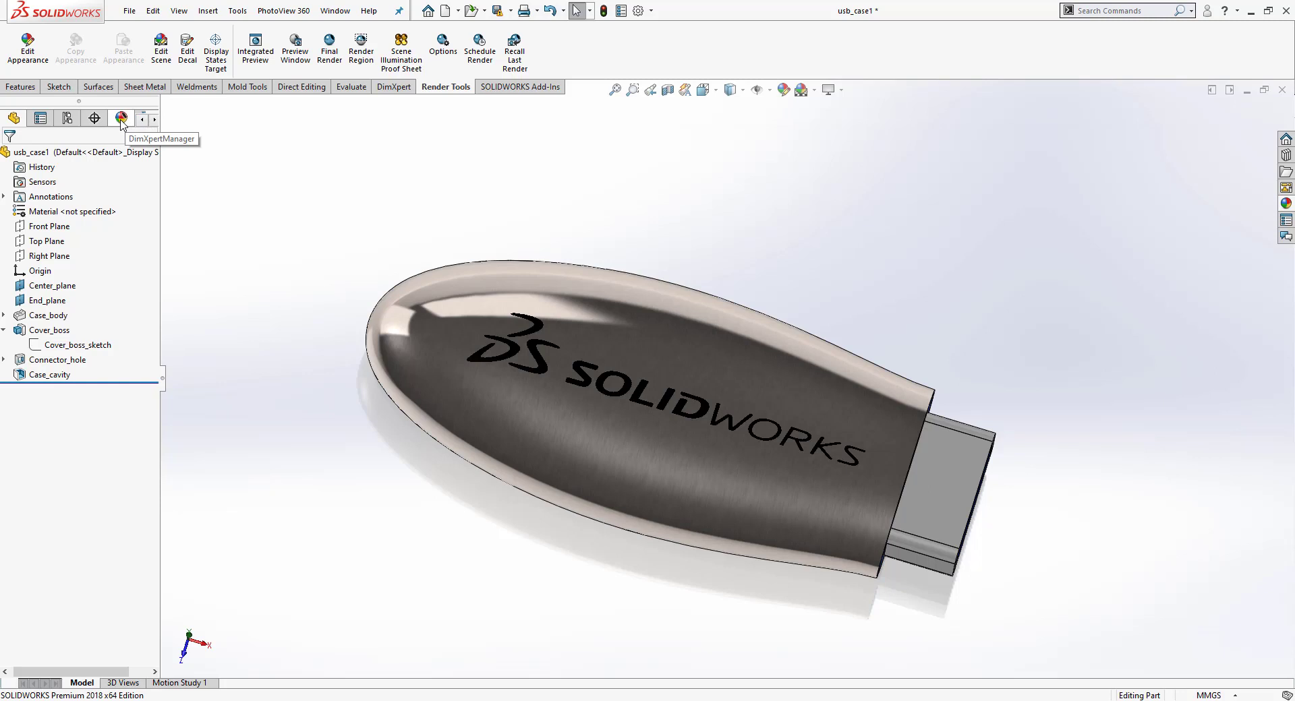
left_click(121, 119)
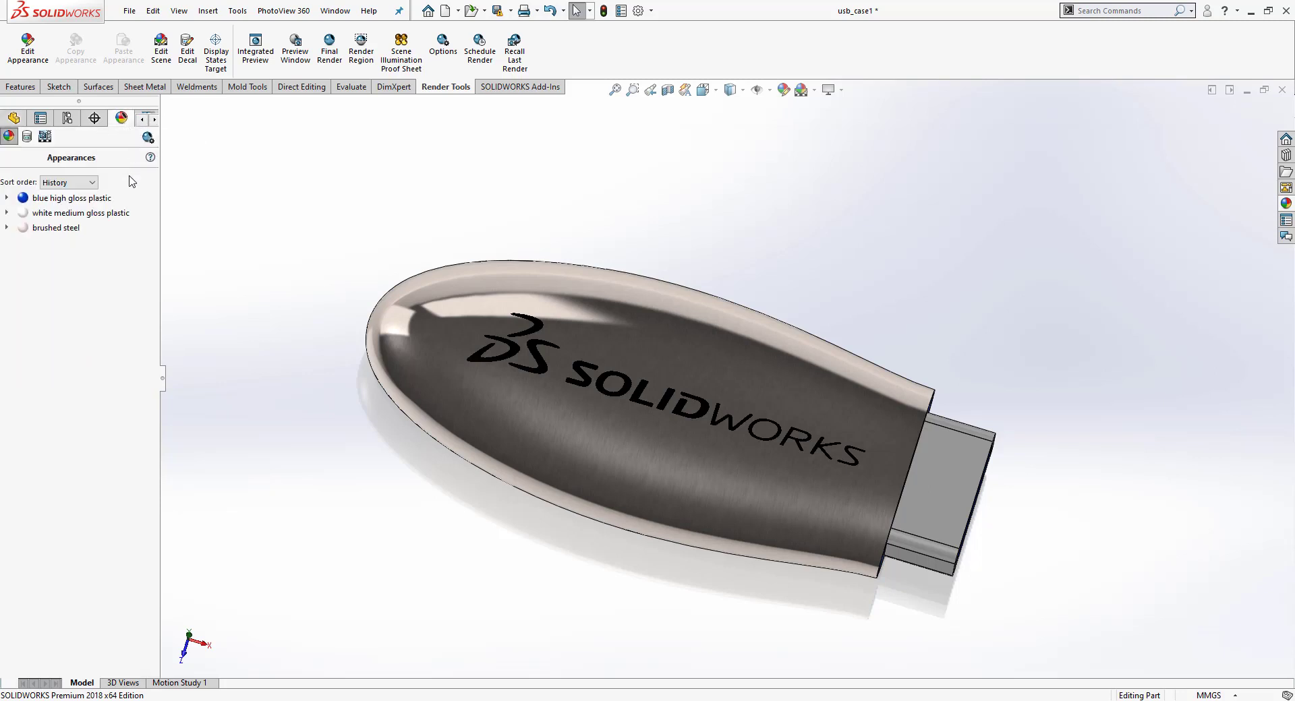
left_click(73, 184)
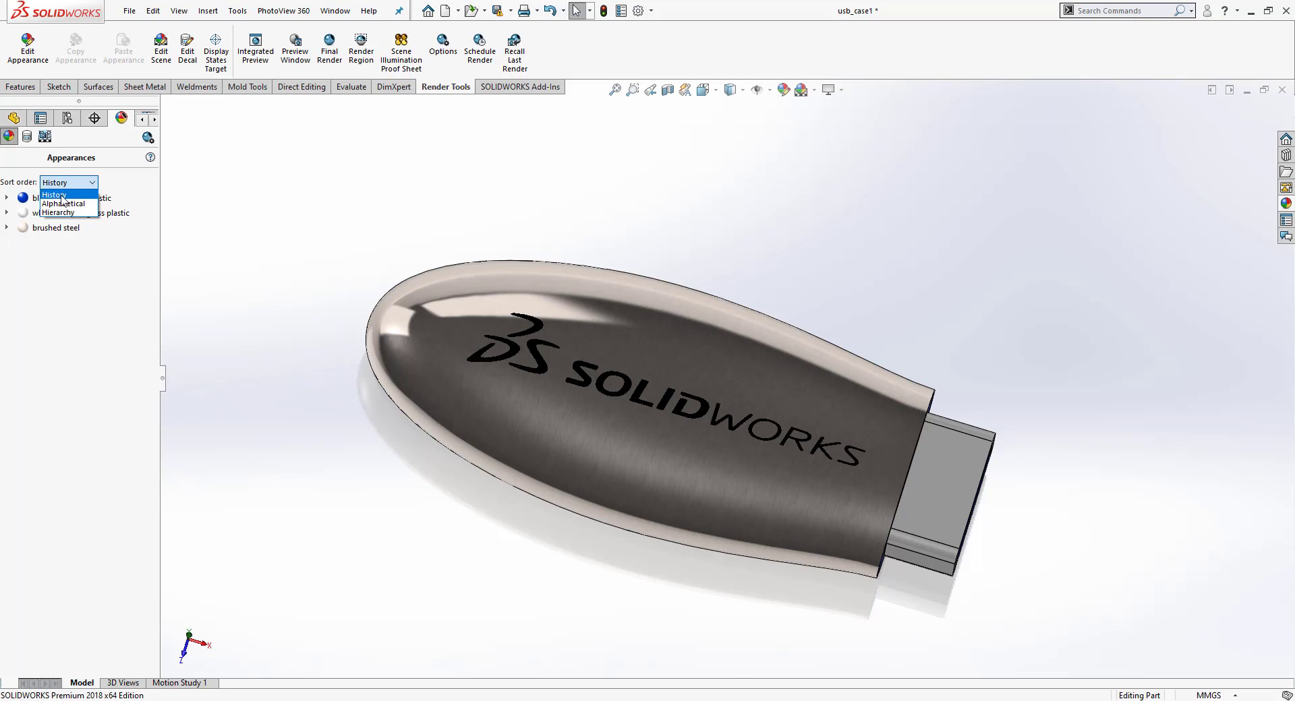
left_click(58, 213)
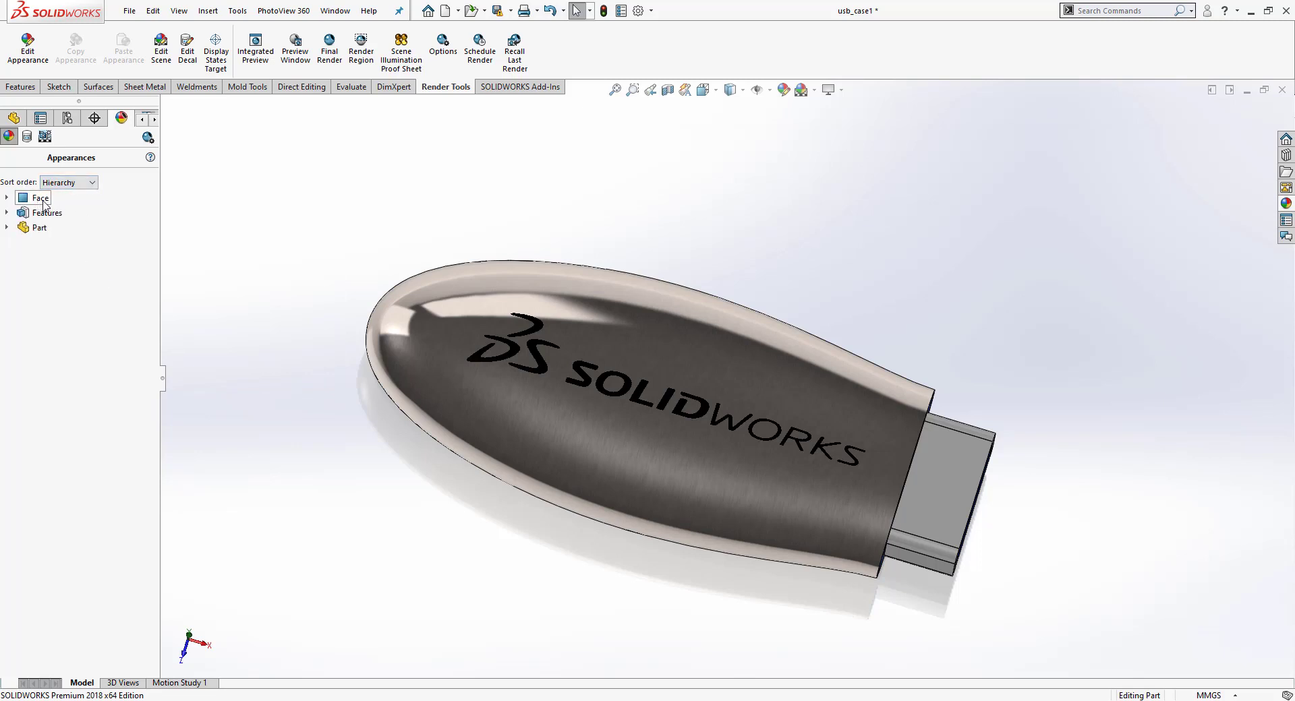
left_click(7, 197)
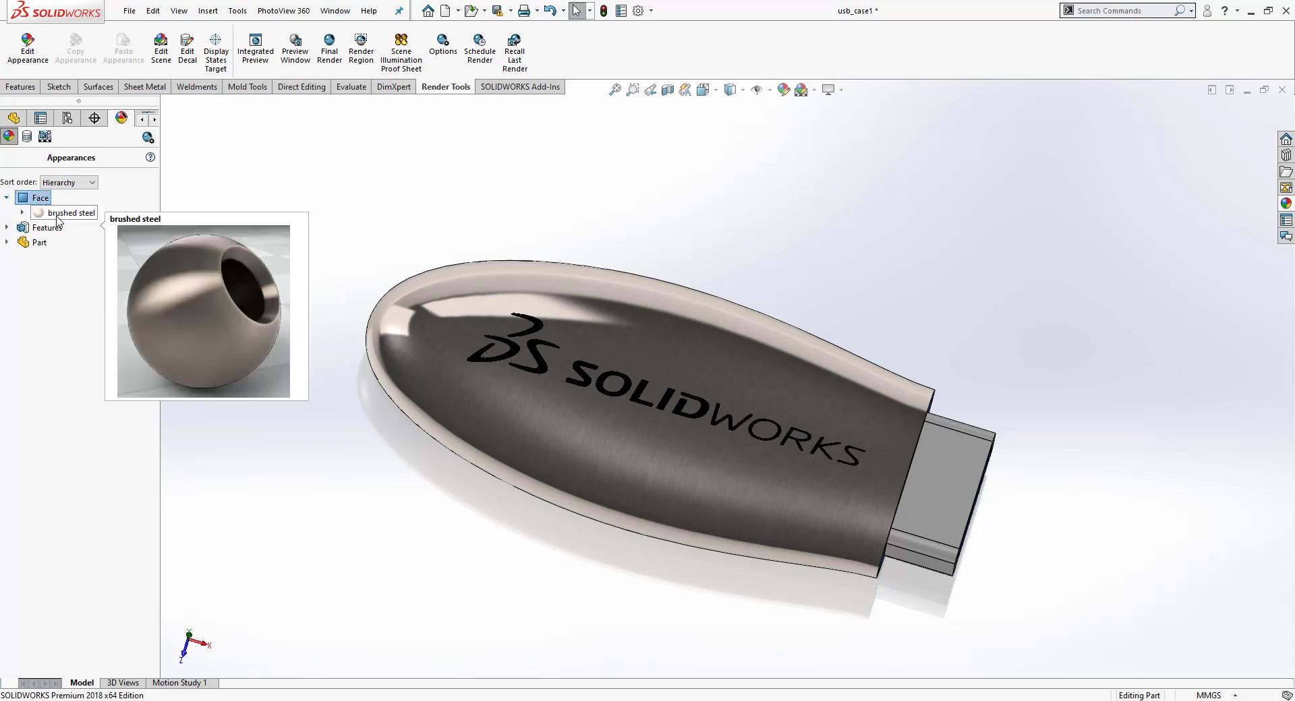
left_click(7, 227)
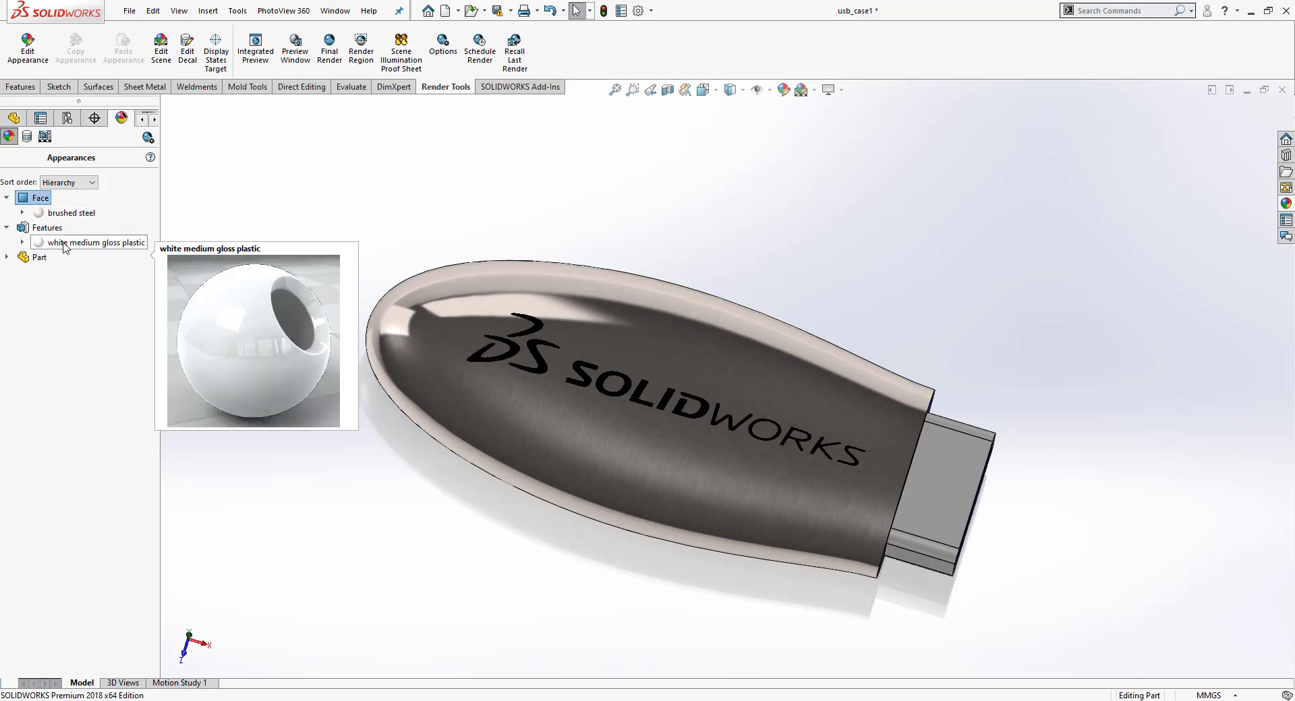
left_click(7, 256)
Step: Zoom in on the brushed surface and select the brushed steel appearance
middle_click_drag(649, 443, 719, 471)
scroll(725, 472, "down", 4)
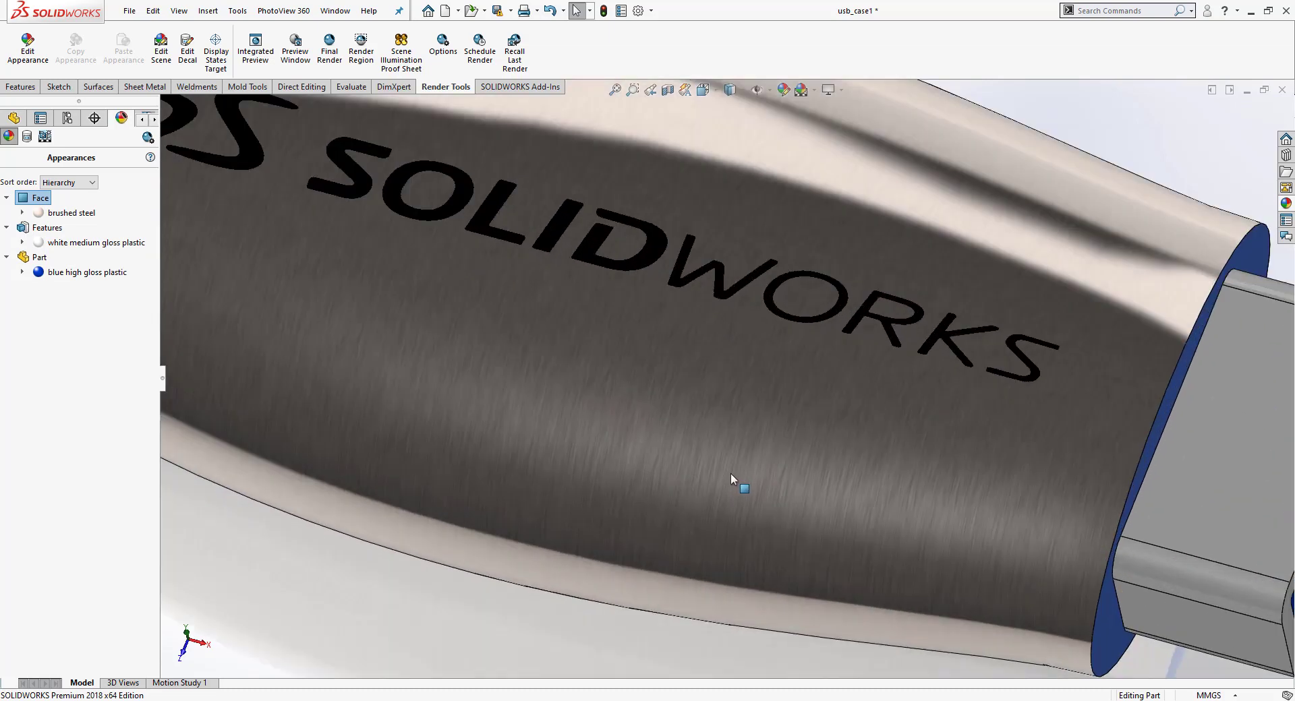
scroll(699, 444, "up", 1)
scroll(699, 443, "up", 1)
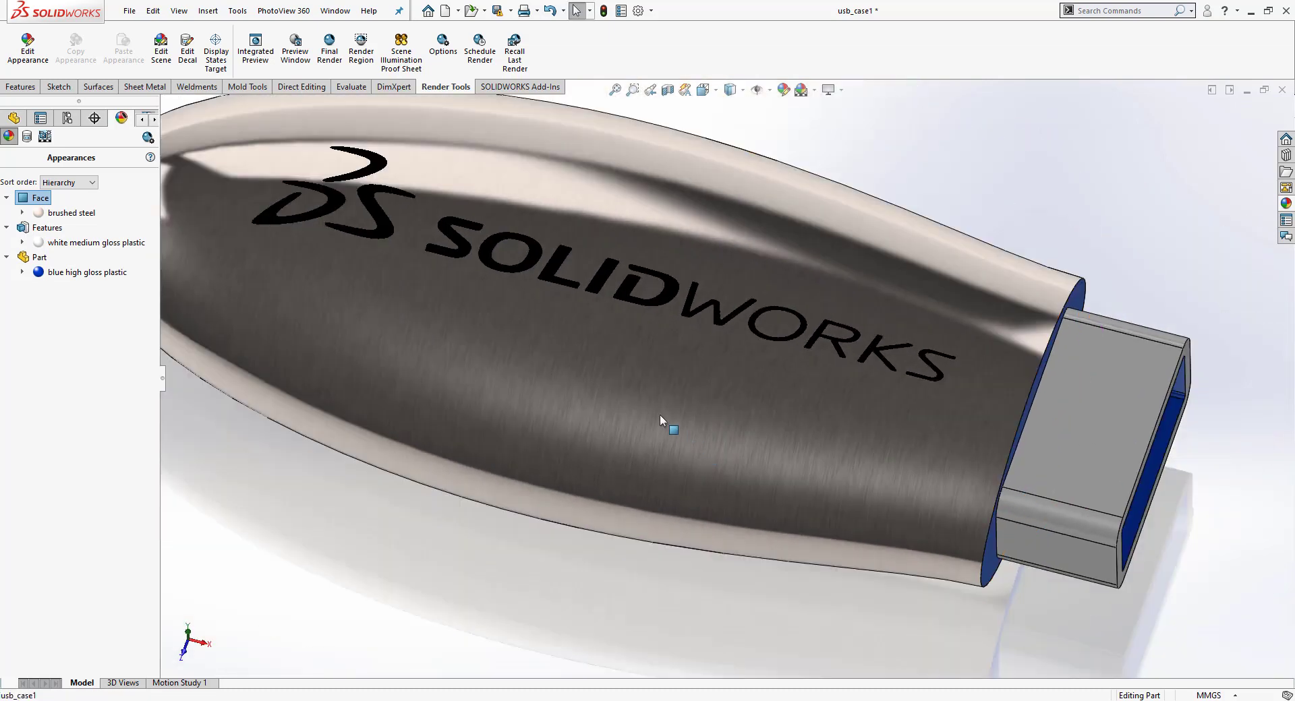
middle_click_drag(660, 415, 659, 423)
mouse_move(71, 212)
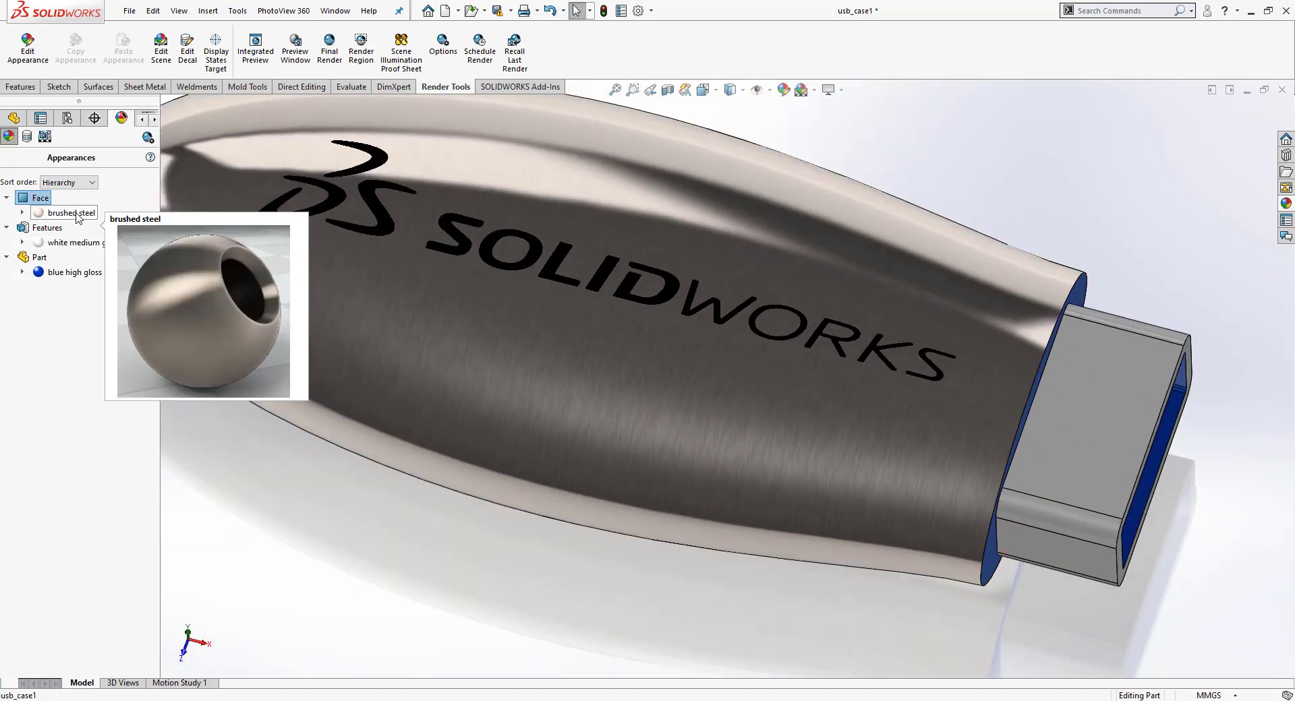
left_click(72, 213)
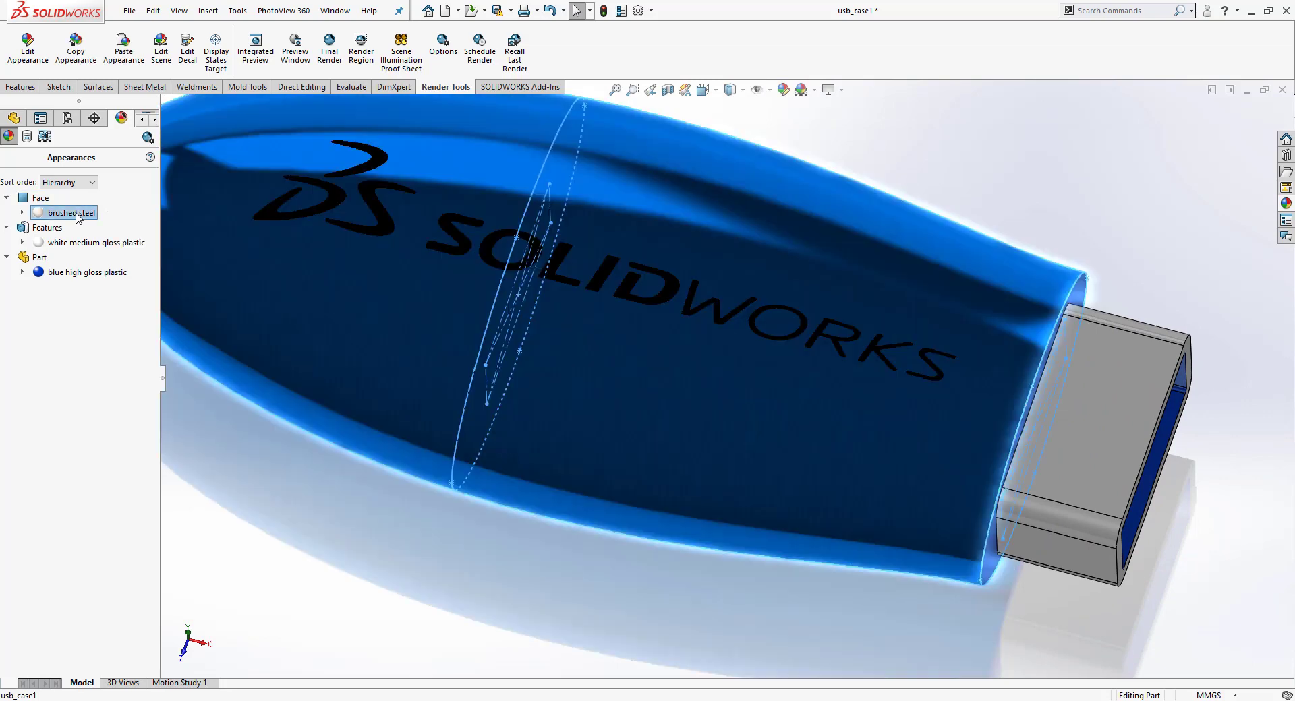
Step: Change usb_case1's brushed steel to advanced cylindrical mapping with an 8 mm texture size
right_click(78, 217)
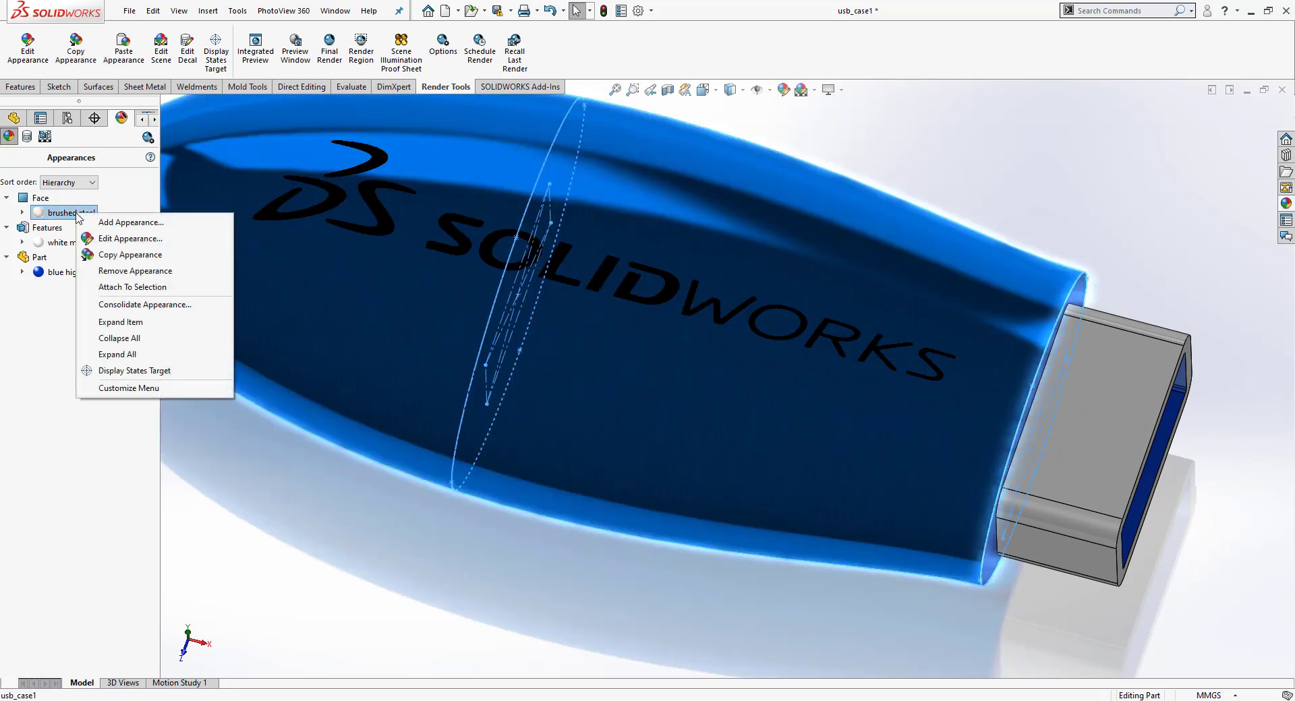
left_click(101, 239)
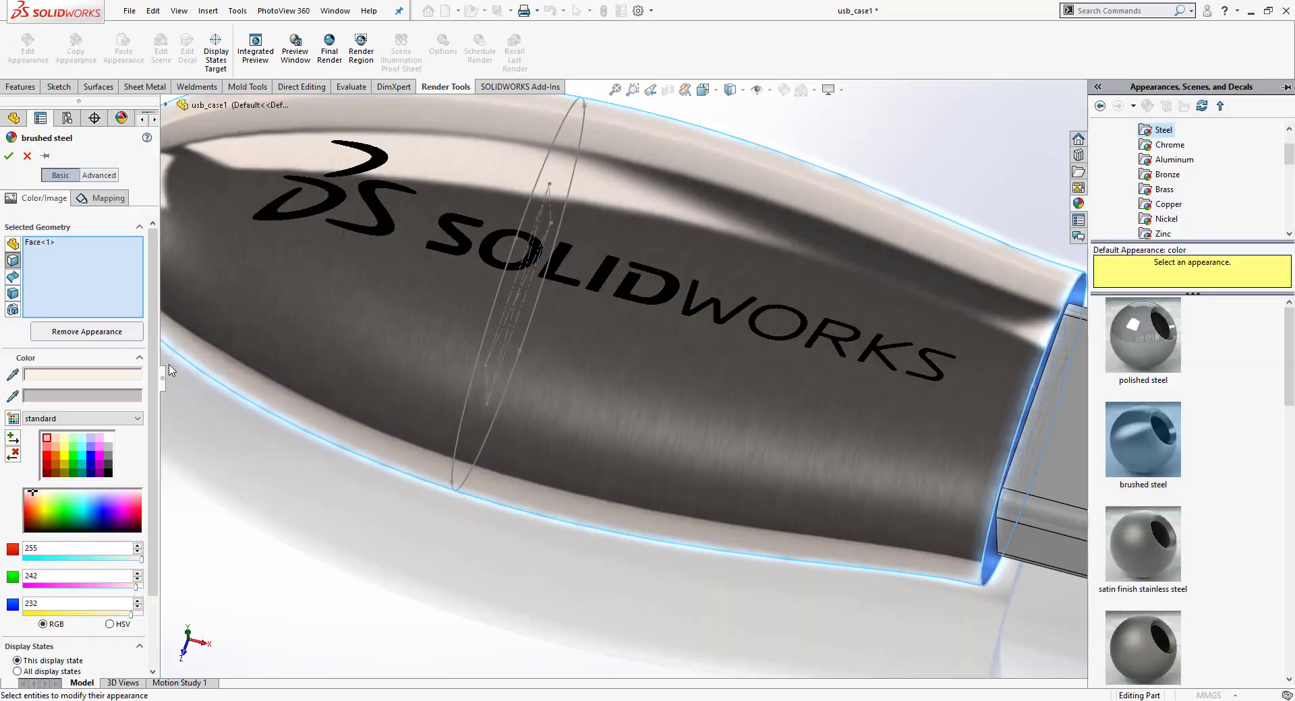
left_click(101, 198)
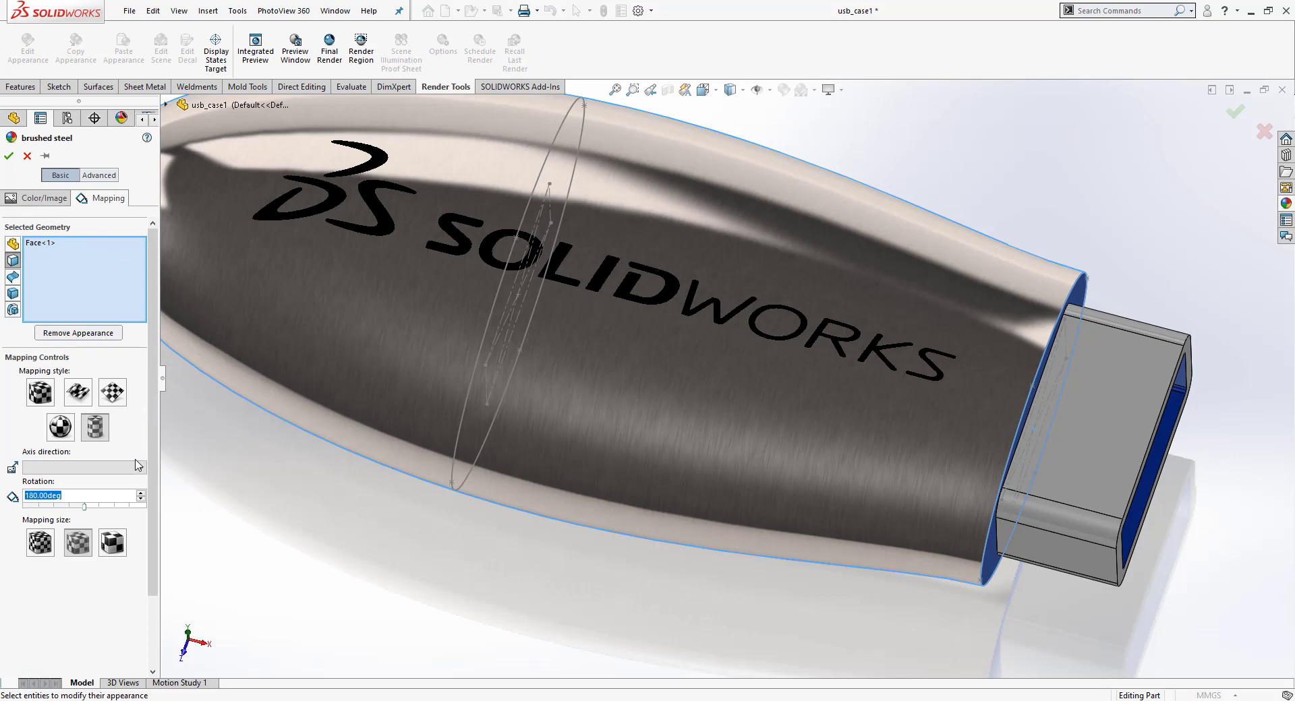
left_click(99, 177)
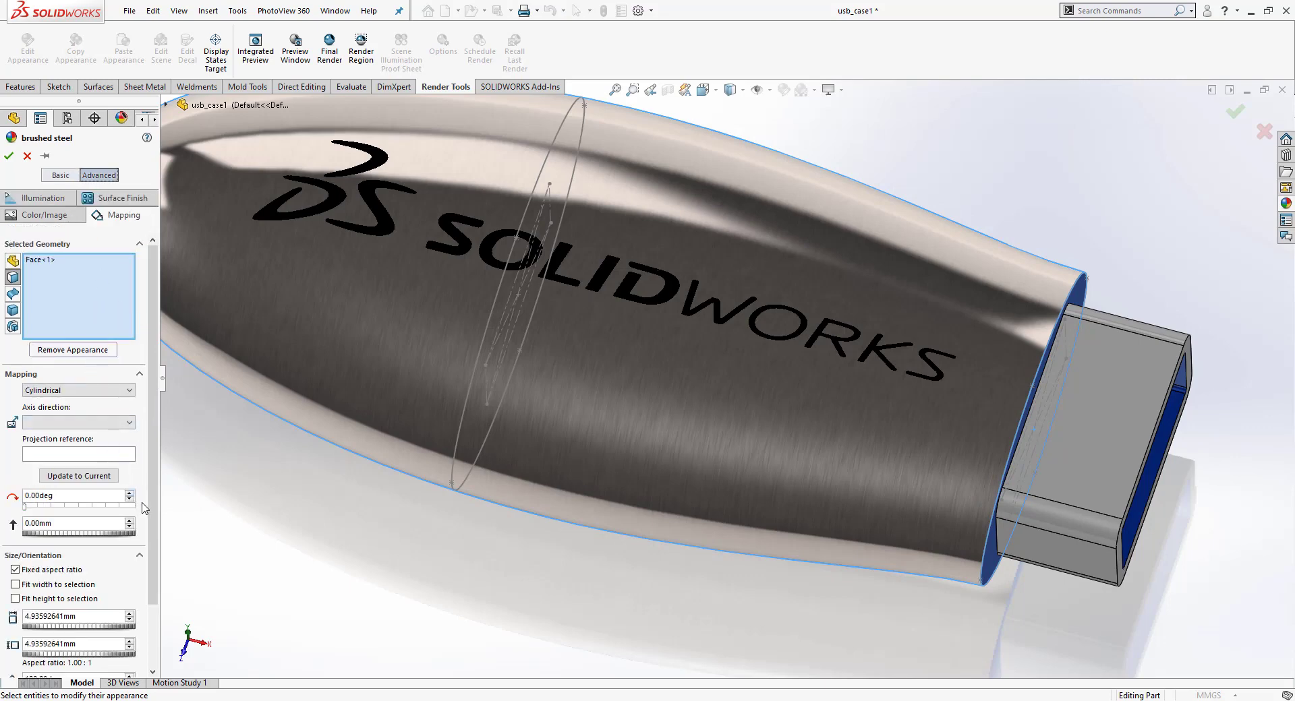
scroll(153, 510, "down", 3)
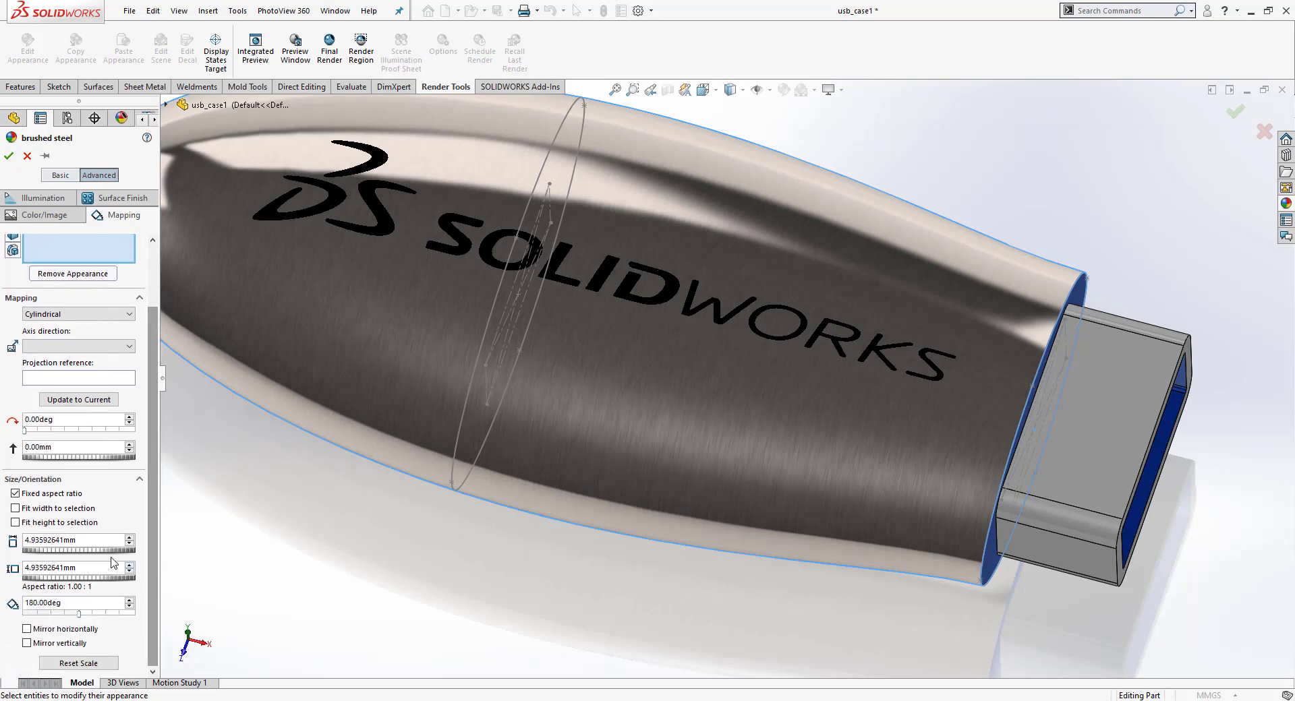
double_click(79, 542)
type("8")
key("Return")
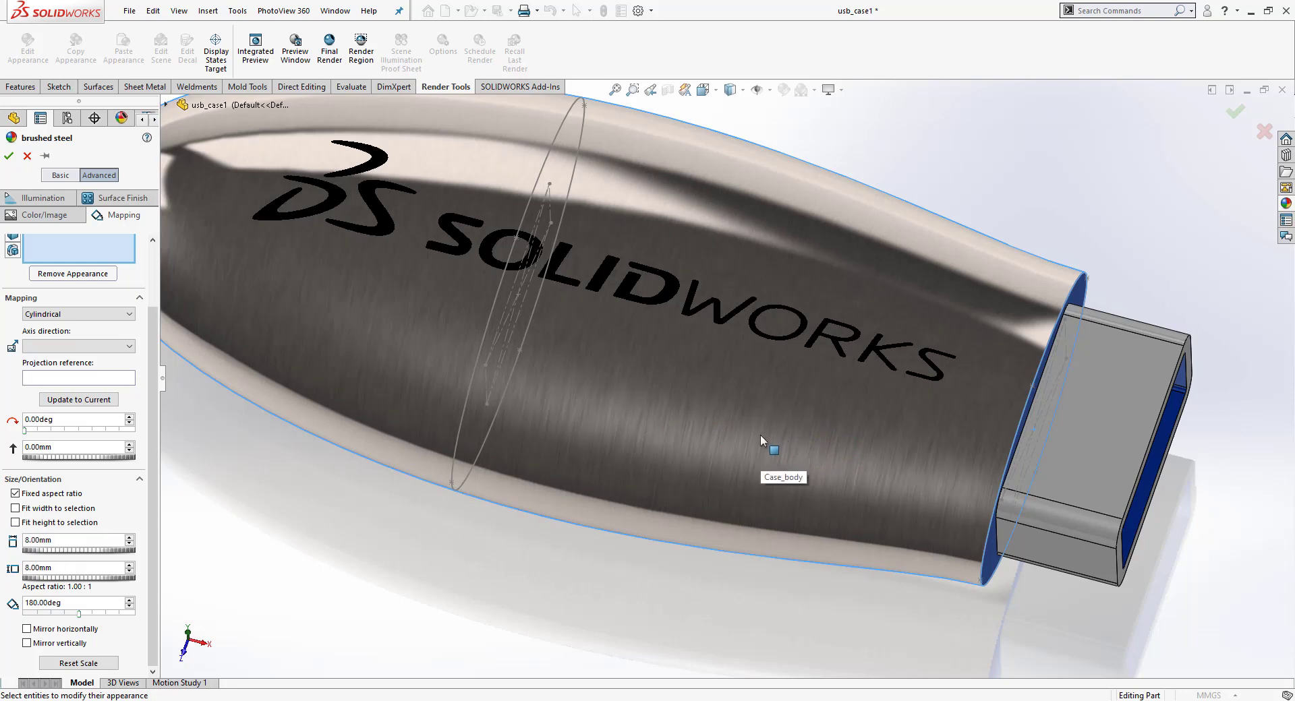
scroll(802, 437, "down", 2)
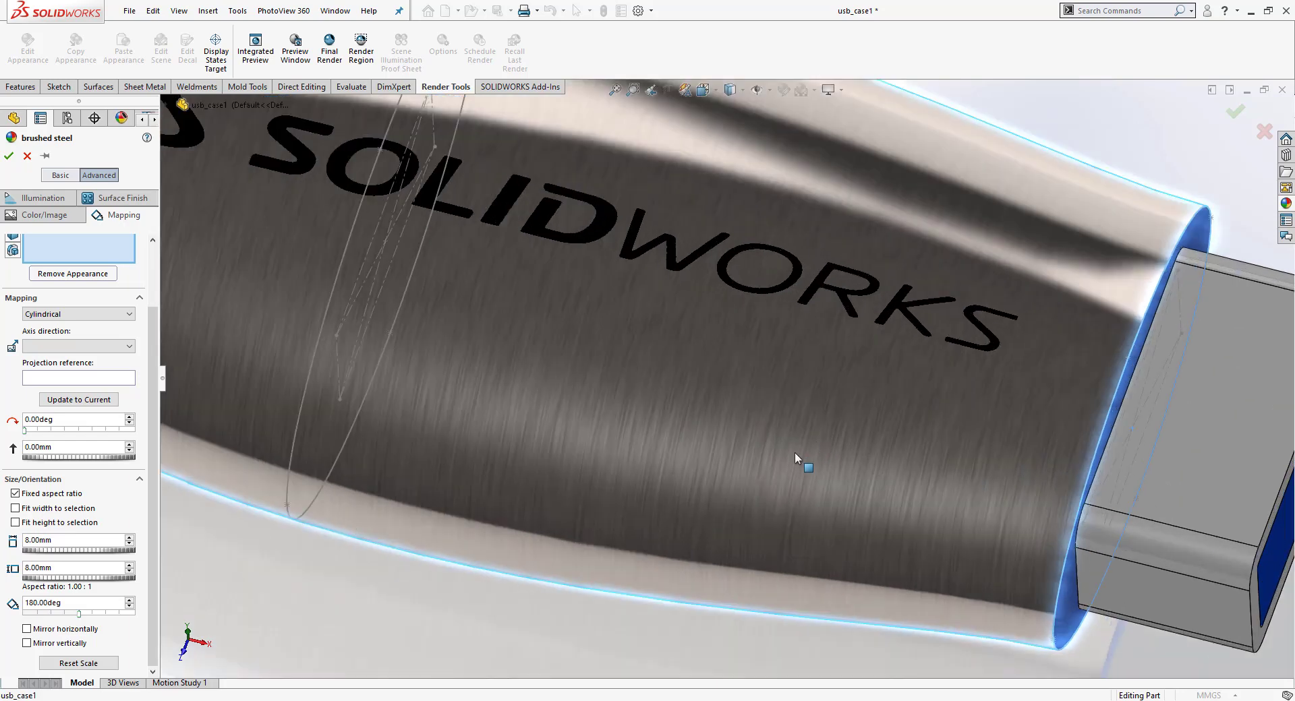
scroll(751, 451, "up", 1)
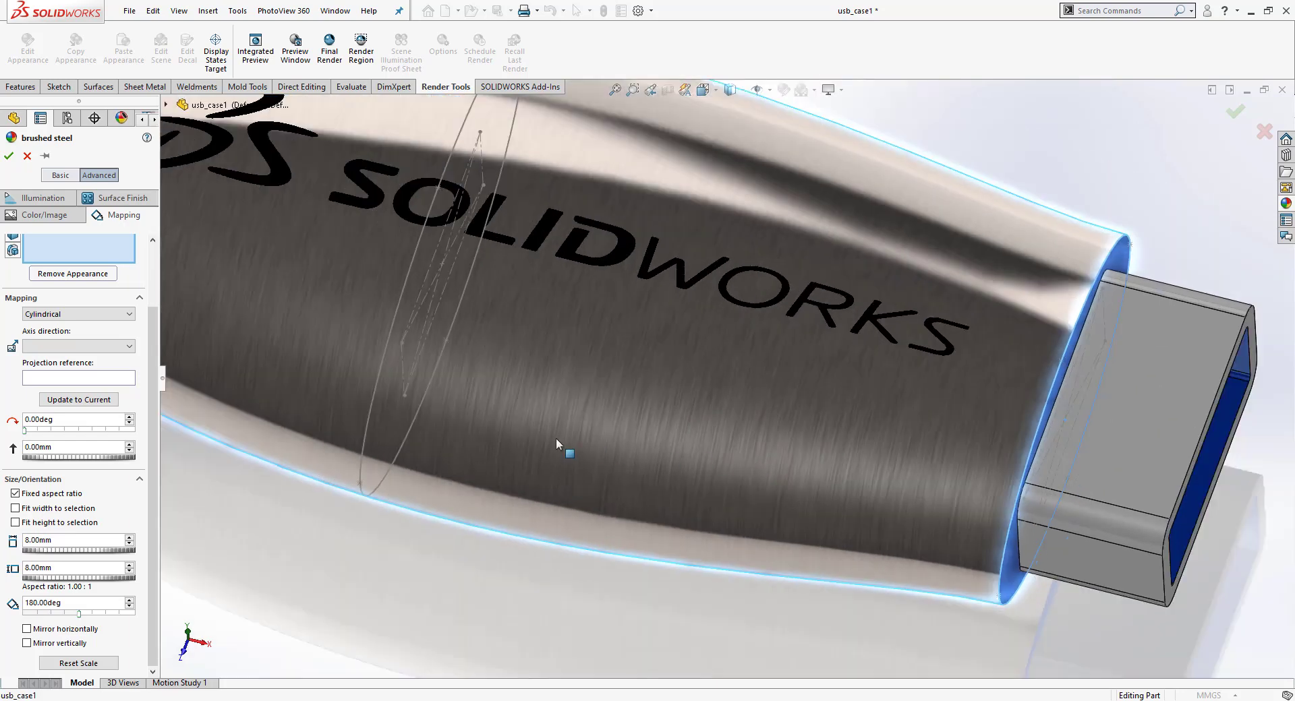
Step: Accept the brushed steel edit, then zoom and orbit to a closer angle on the drive and red cap
left_click(8, 156)
scroll(982, 194, "up", 2)
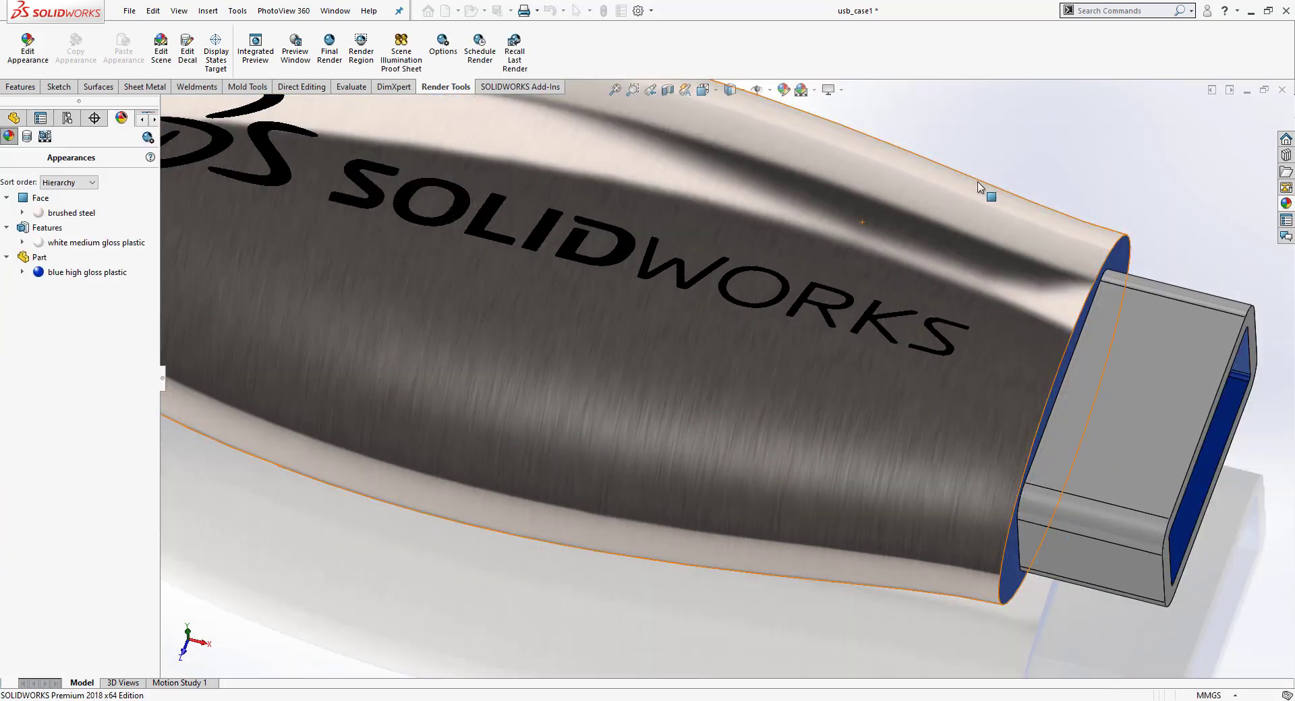
scroll(983, 202, "up", 2)
scroll(710, 300, "up", 2)
mouse_move(709, 300)
middle_mouse_down()
mouse_move(666, 311)
mouse_move(647, 289)
mouse_move(711, 202)
middle_mouse_up()
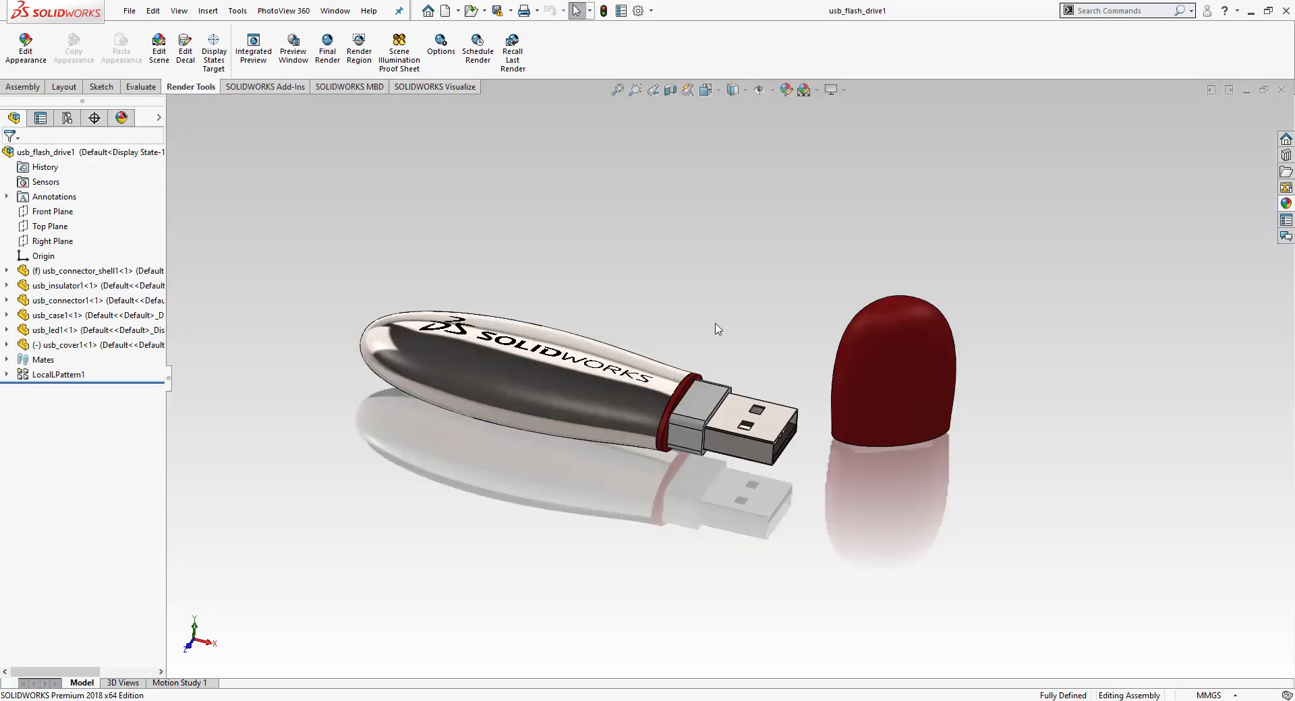
middle_click_drag(696, 317, 667, 327)
scroll(674, 331, "down", 1)
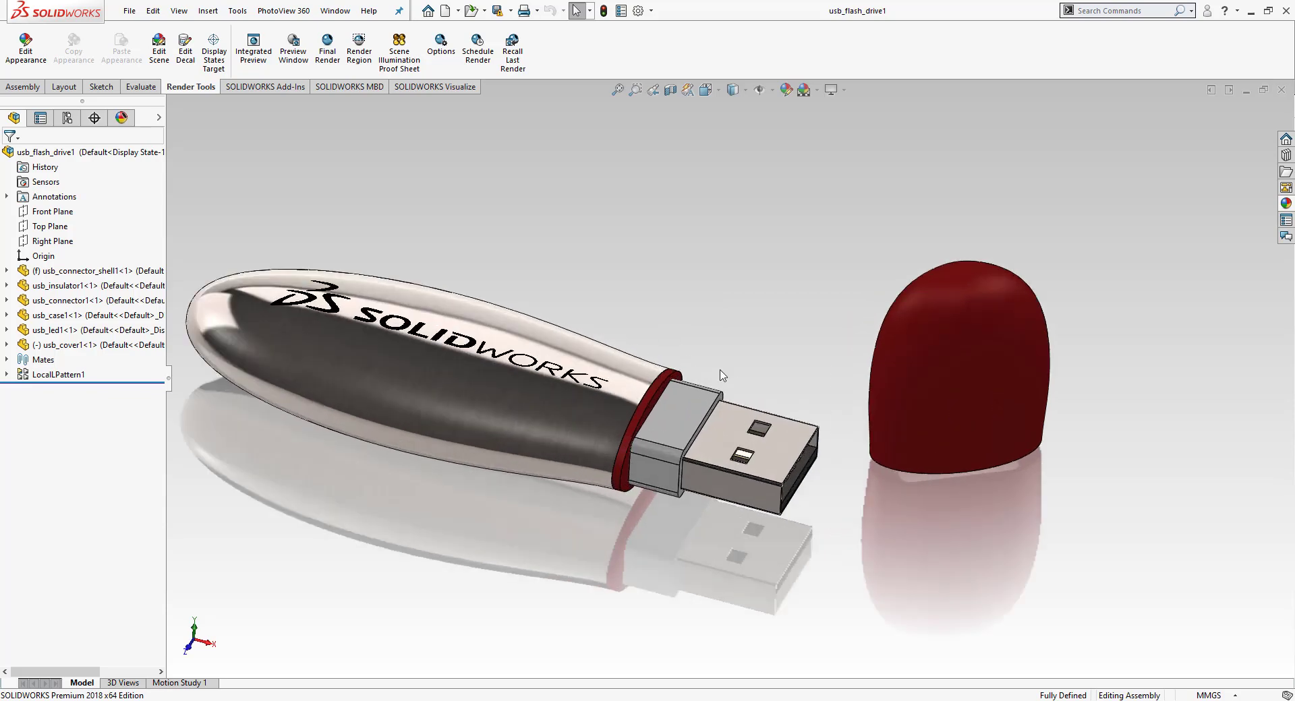
scroll(659, 338, "down", 1)
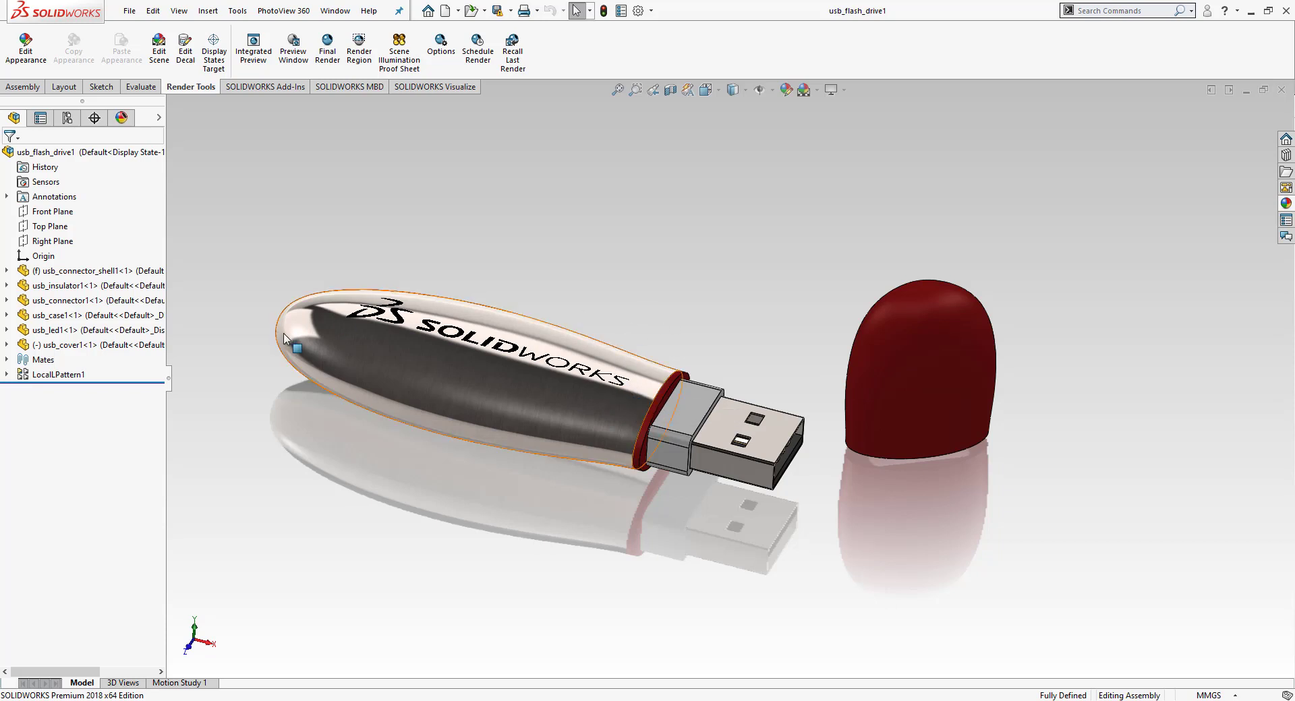
Step: Apply Plastic > High Gloss white high gloss plastic to both usb_cover1 and usb_case1
left_click(91, 348)
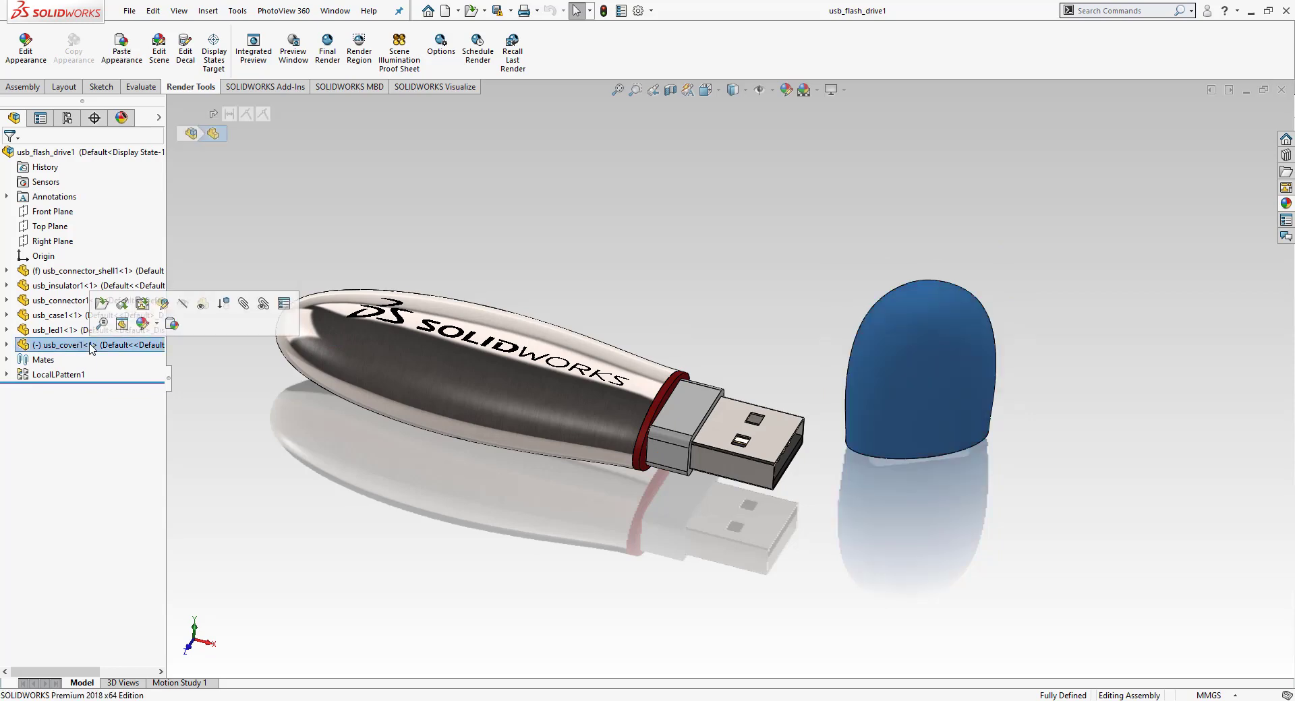
left_click(78, 316, "ctrl")
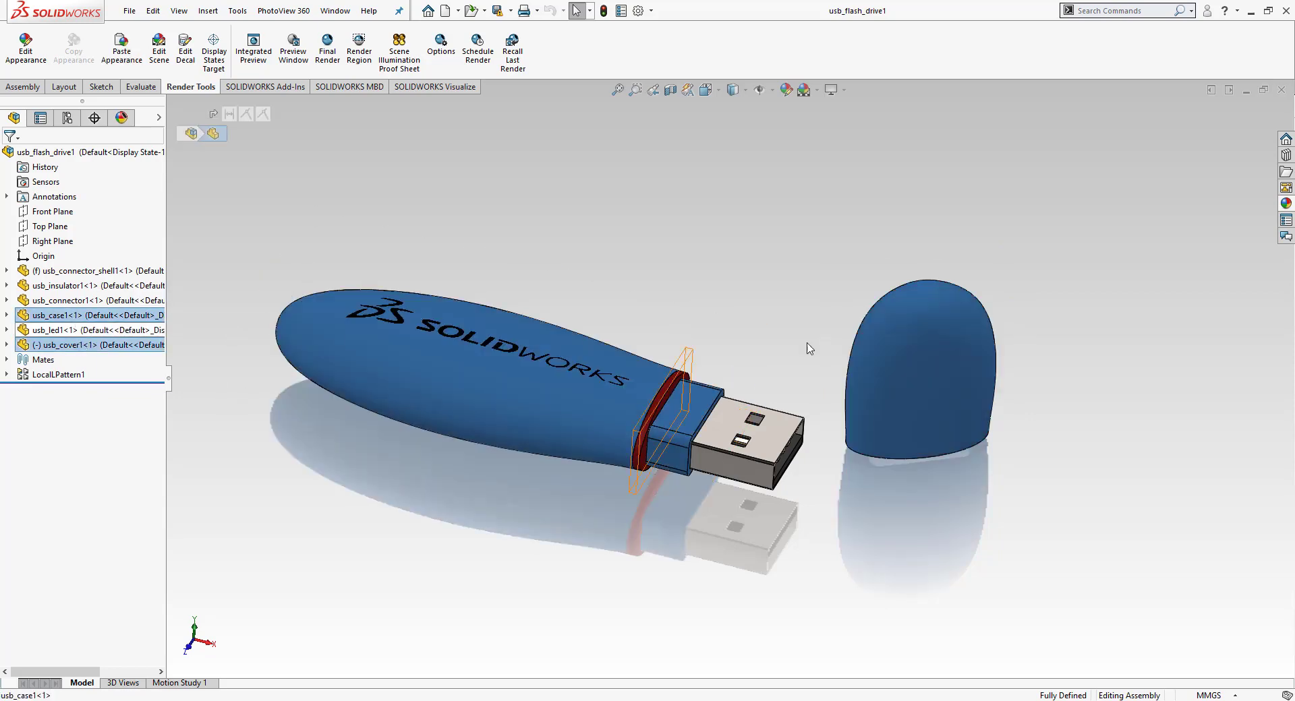
left_click(1286, 203)
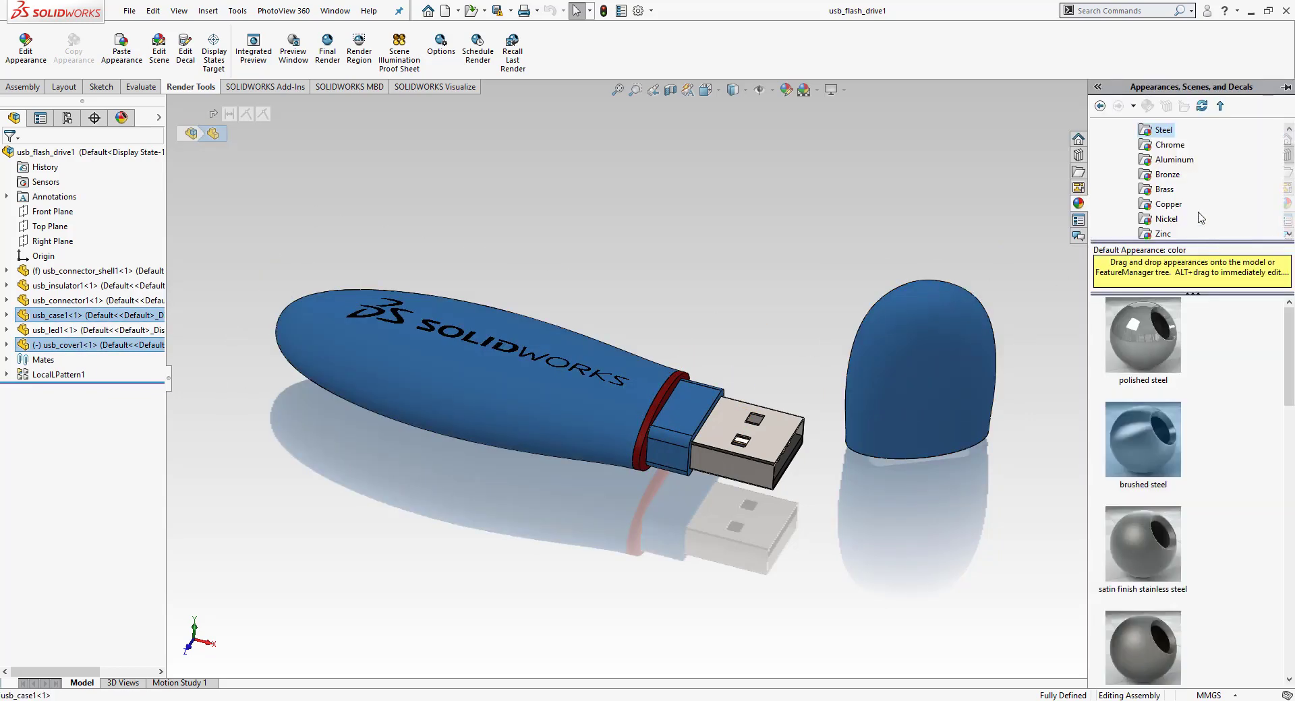
scroll(1126, 155, "up", 1)
left_click(1116, 160)
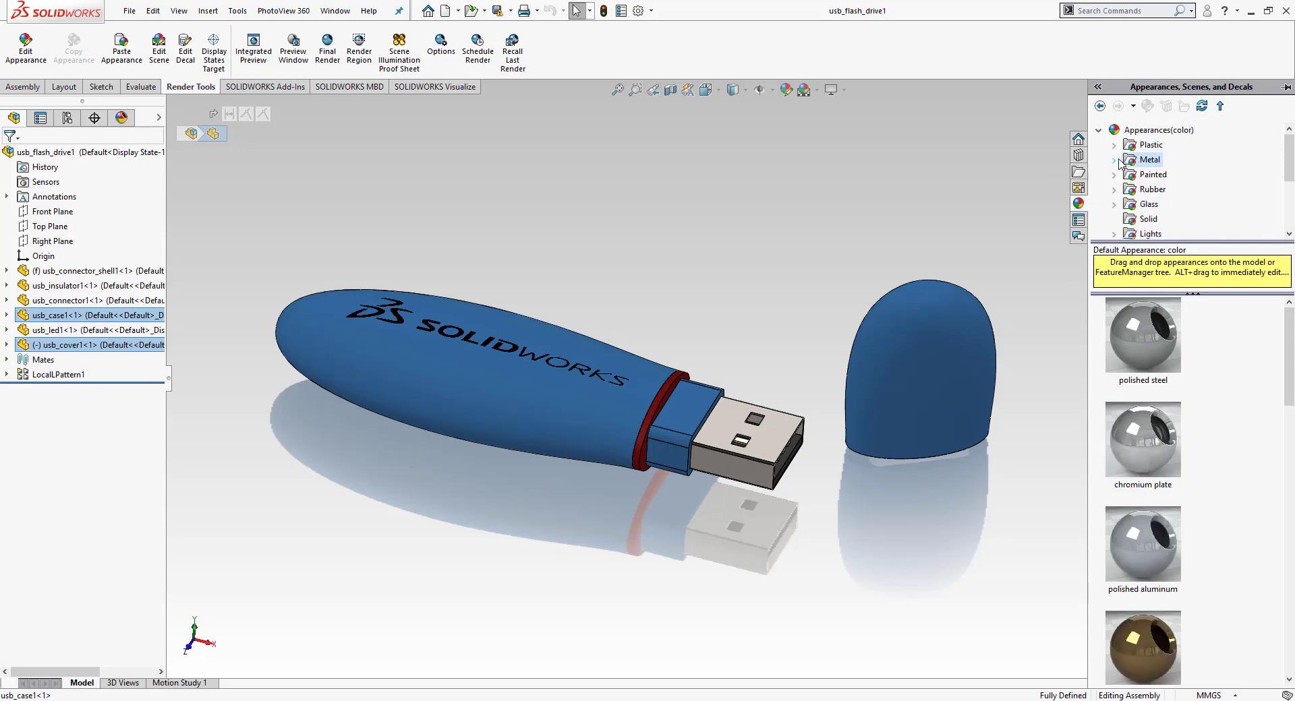
left_click(1114, 145)
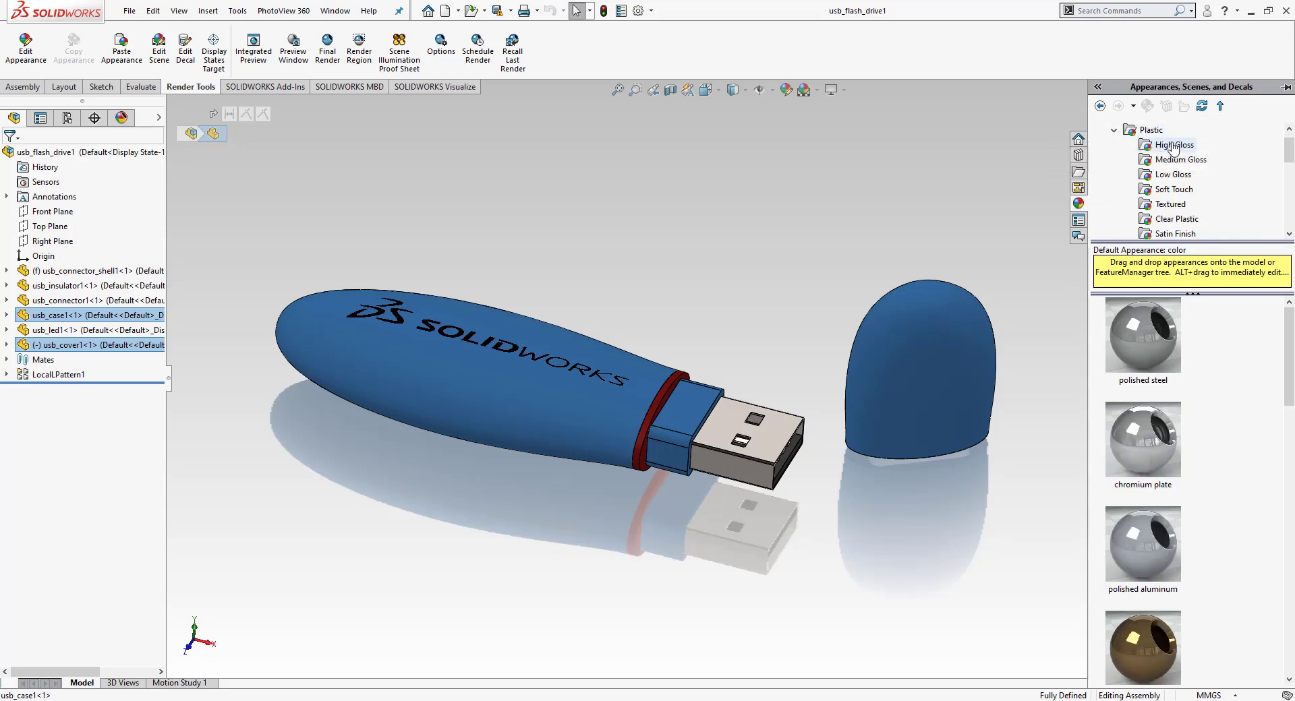
left_click(1170, 146)
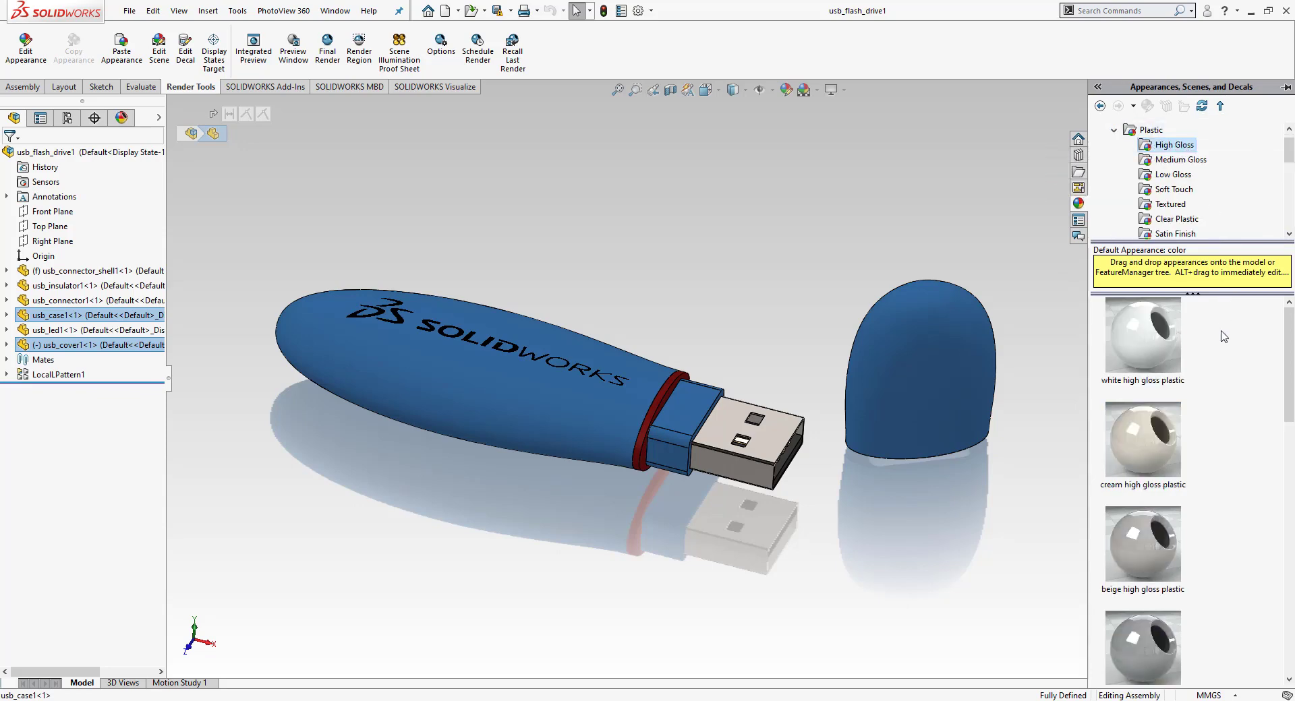
mouse_move(1143, 339)
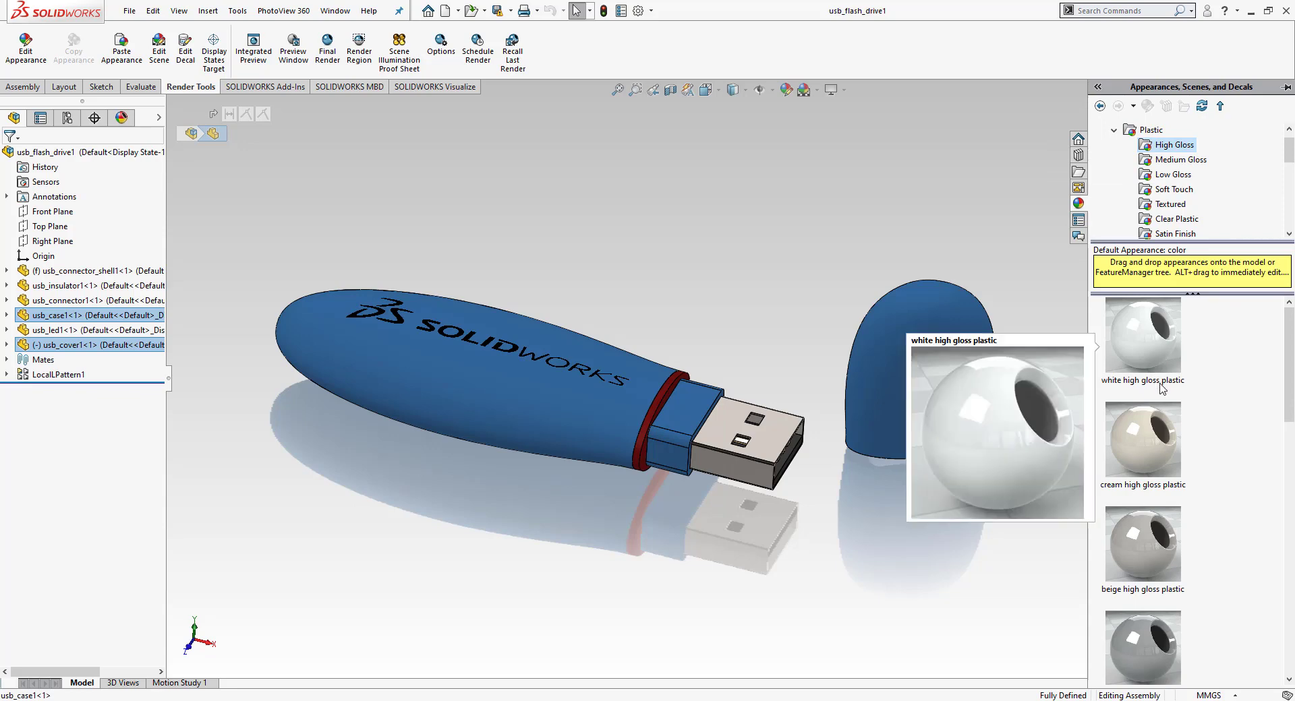
double_click(1160, 355)
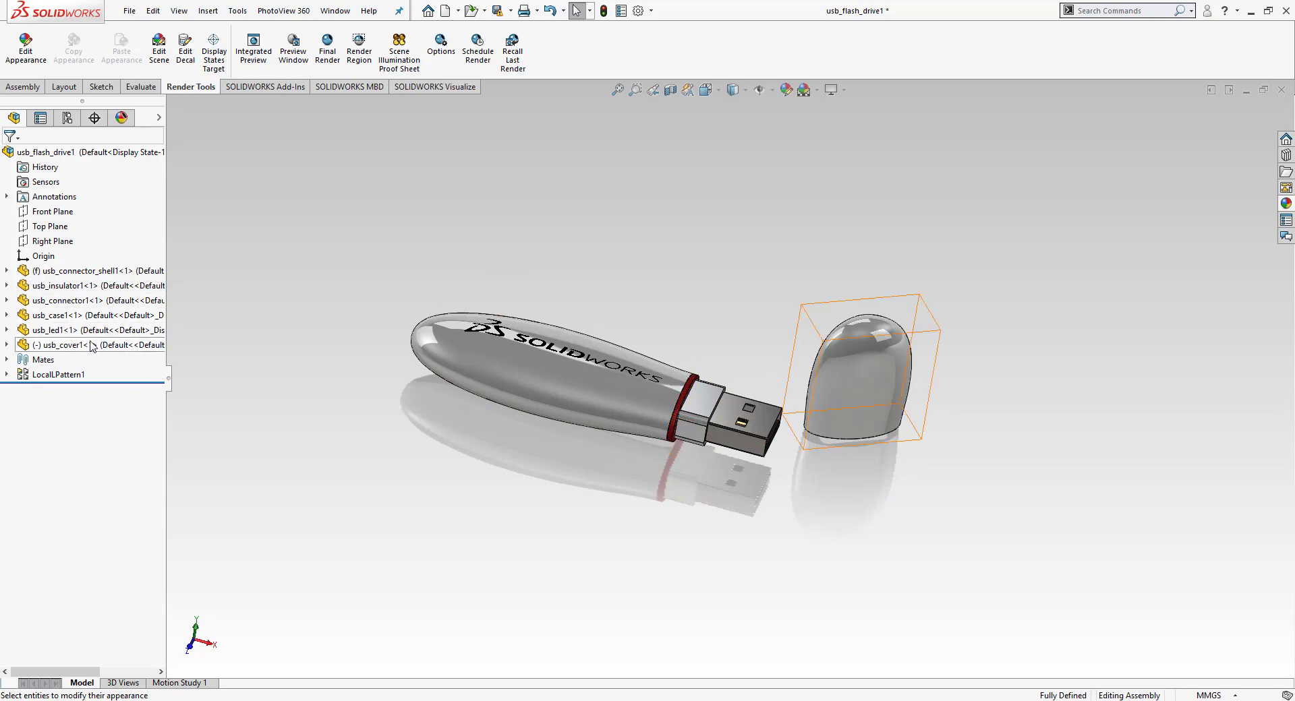
middle_click_drag(621, 280, 610, 286)
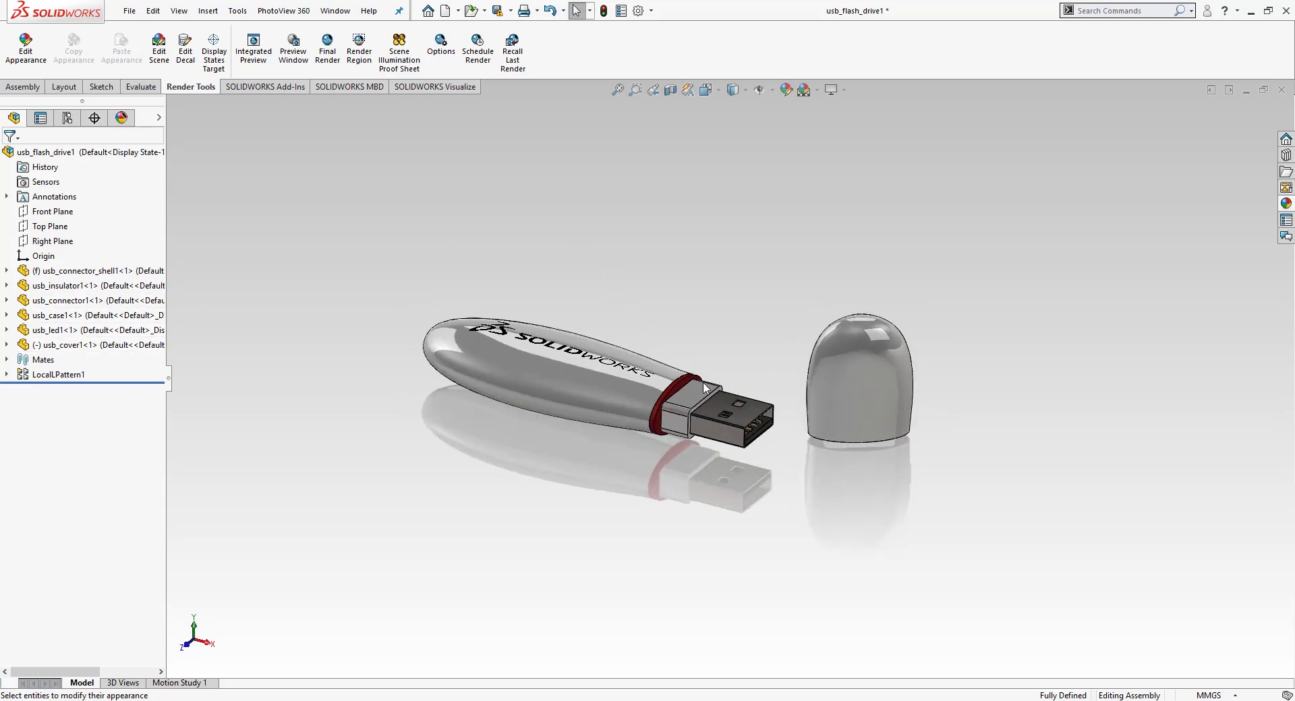
Step: Drag the Lights > Neon Tube 'Blue Neon Tube' appearance onto usb_led1 in the FeatureManager tree
scroll(704, 387, "down", 3)
scroll(711, 387, "down", 3)
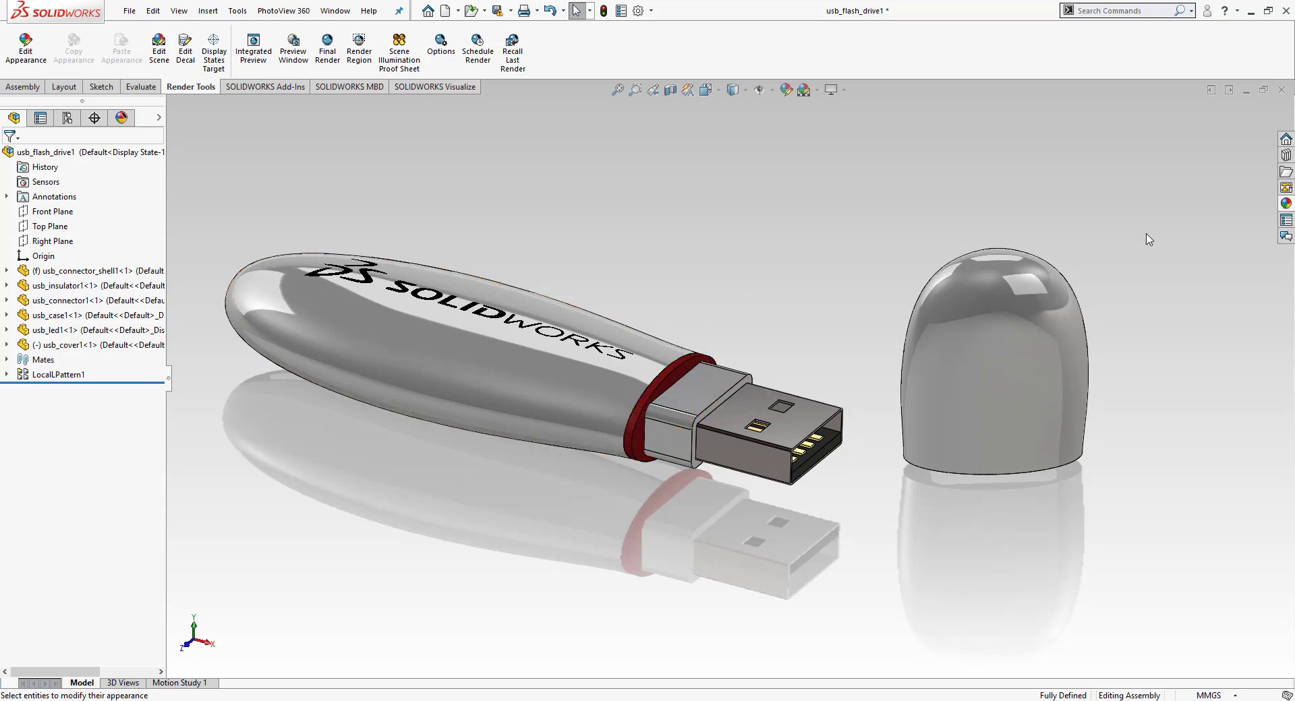
left_click(1286, 204)
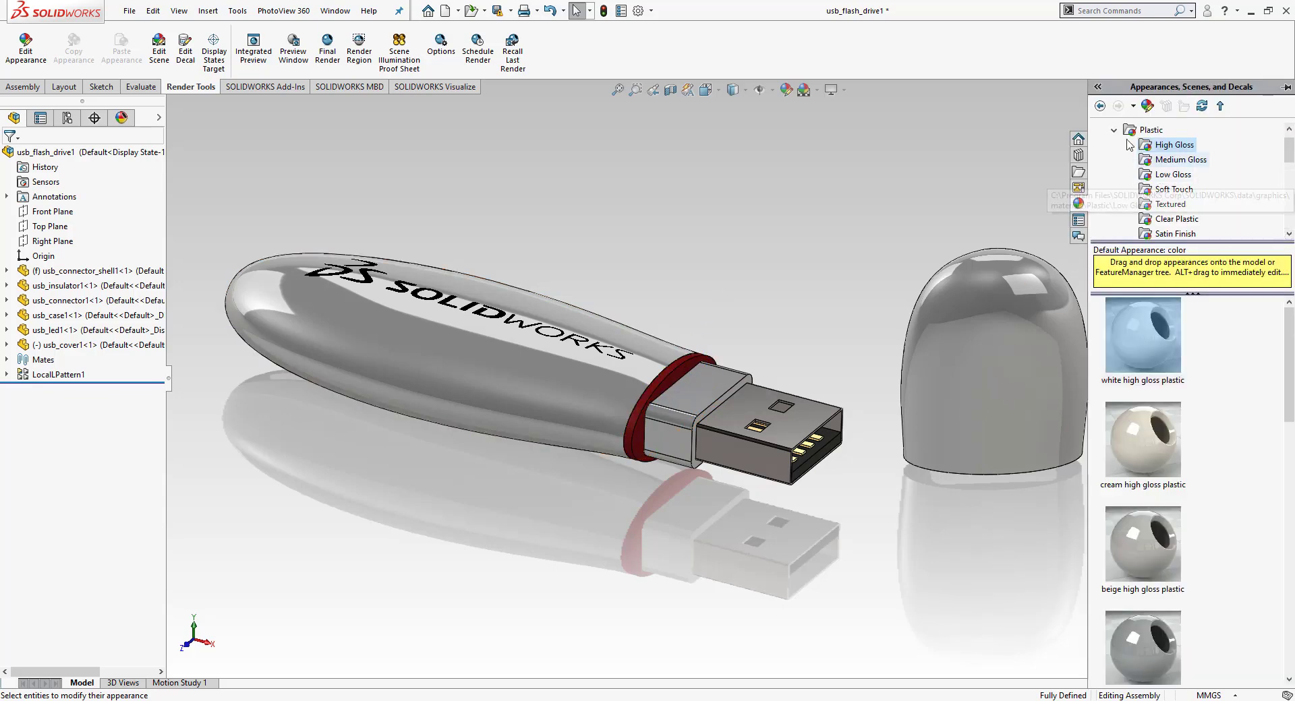
scroll(1173, 182, "down", 2)
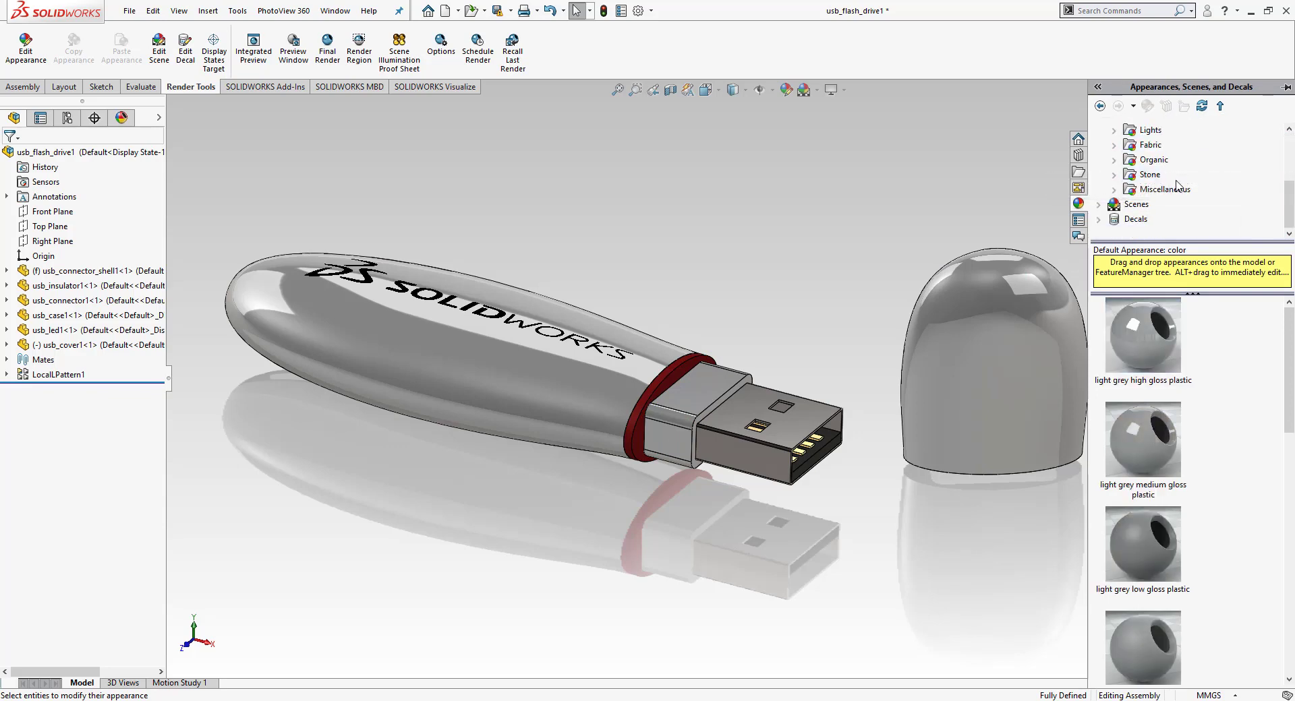
left_click(1150, 130)
left_click(1114, 130)
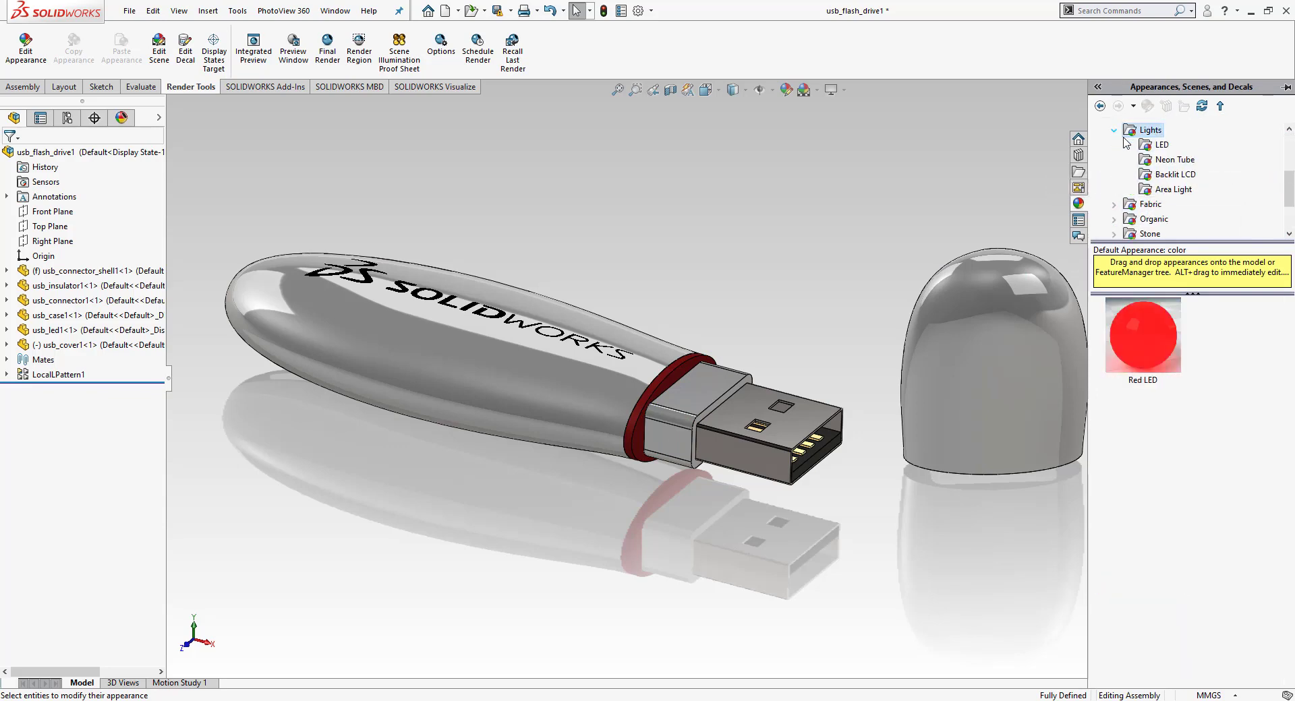
left_click(1173, 159)
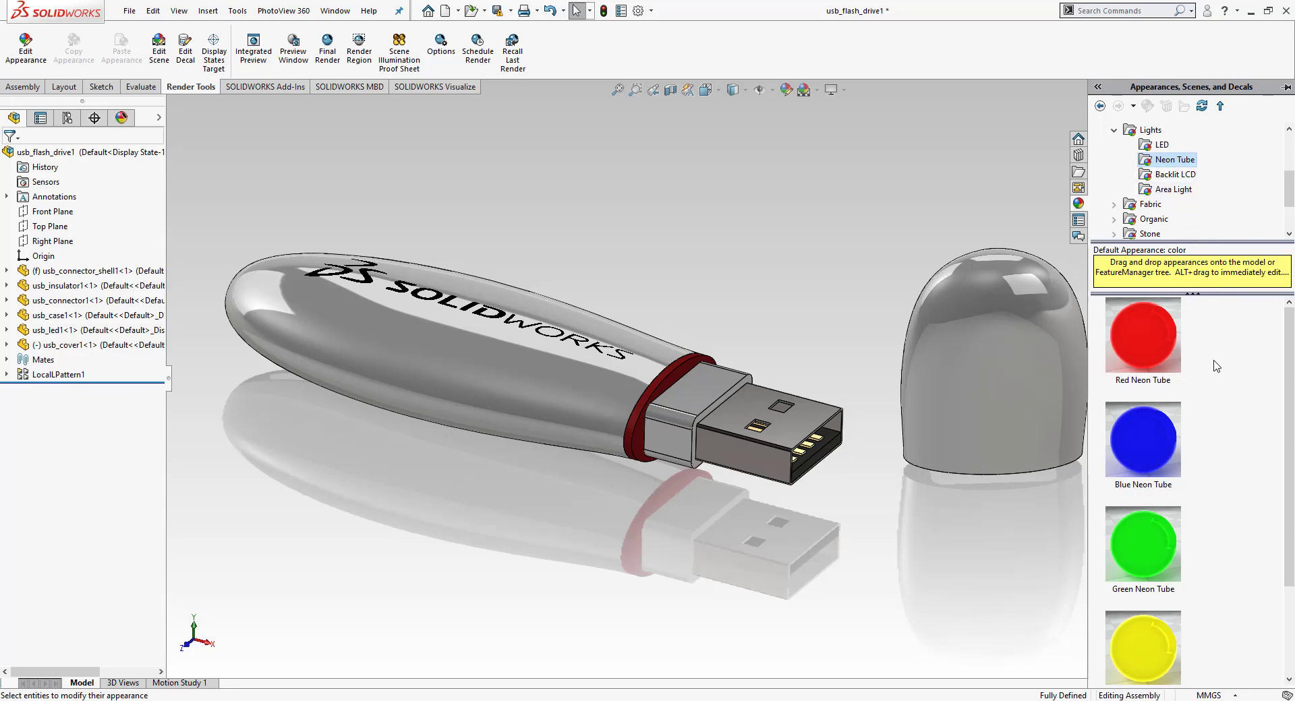
mouse_move(1142, 439)
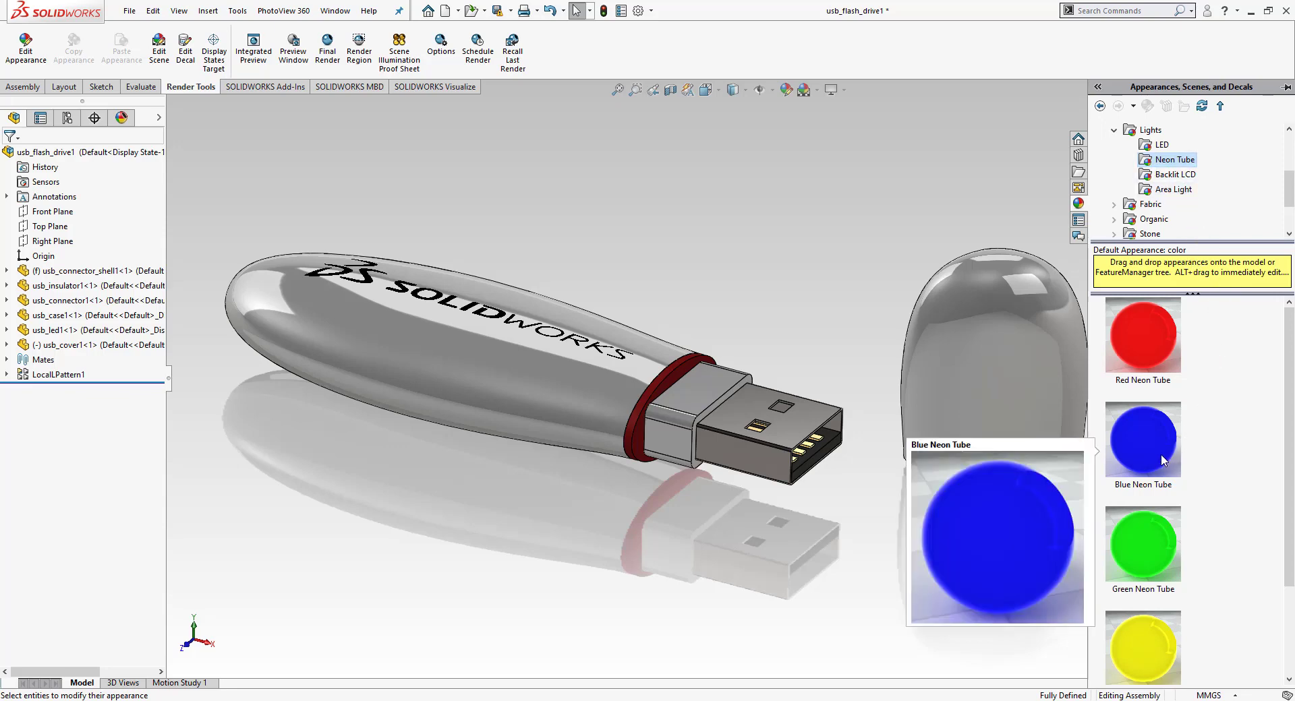
left_click(1163, 483)
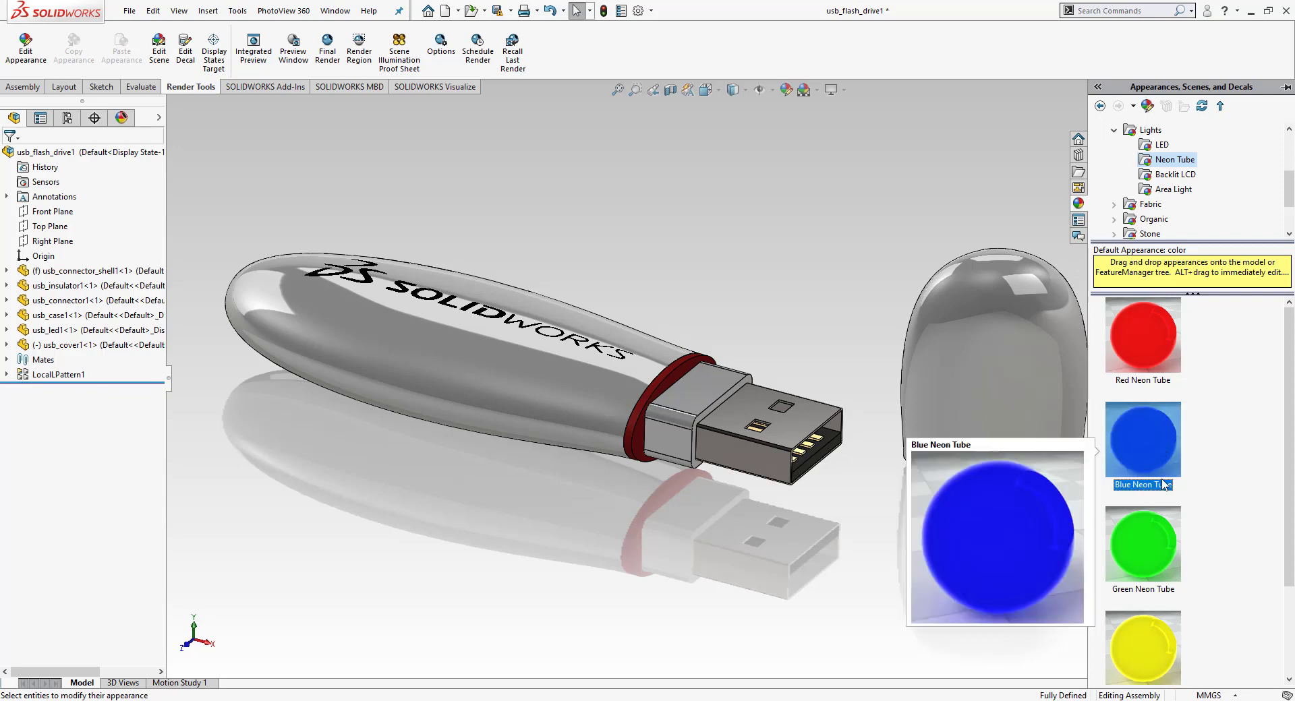
left_click_drag(1161, 452, 180, 325)
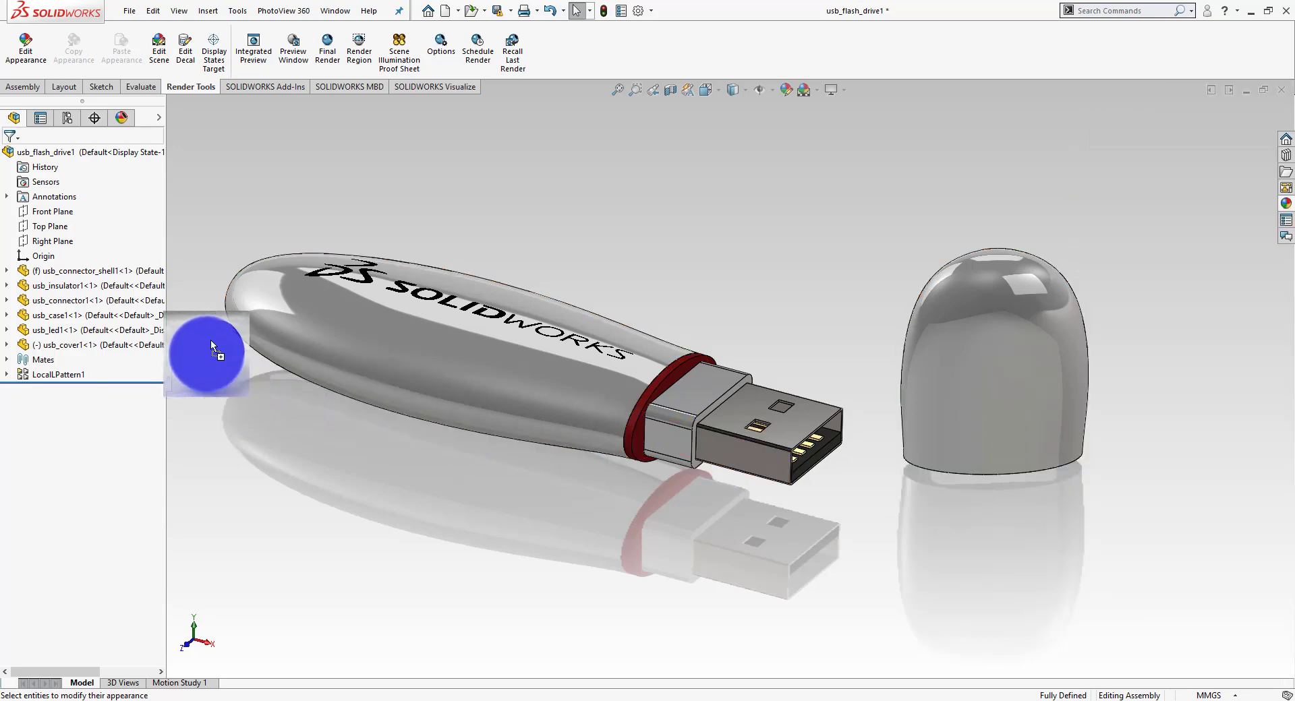
left_click_drag(180, 325, 115, 322)
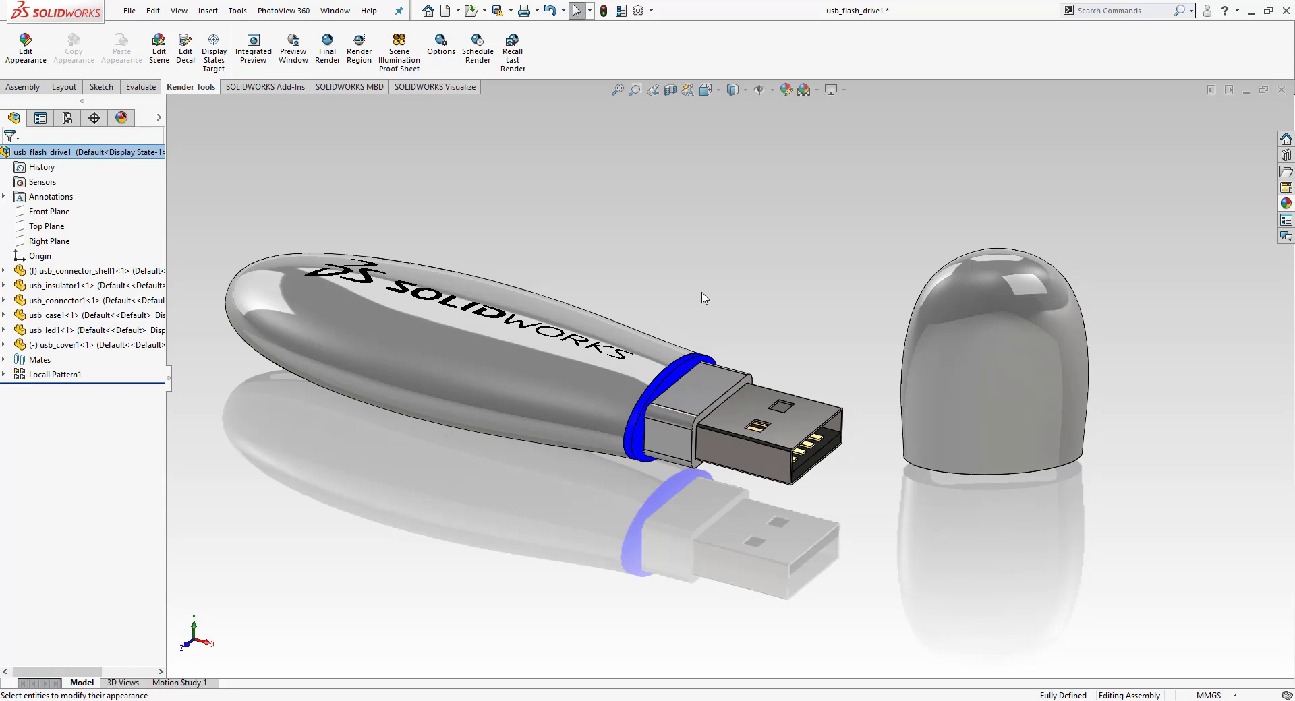
Step: Zoom out on the drive and bring back the appearances library at the Neon Tube swatches
scroll(708, 313, "up", 2)
scroll(681, 308, "up", 2)
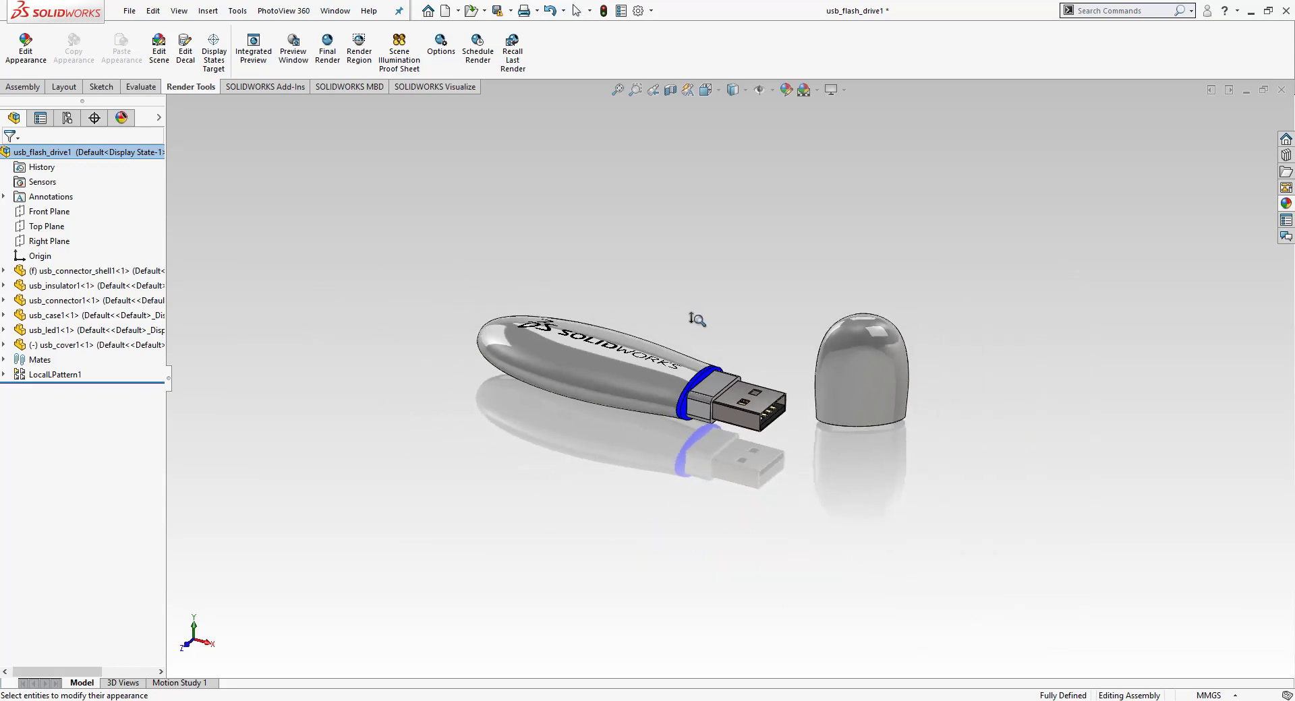
scroll(693, 321, "down", 1)
scroll(698, 329, "down", 2)
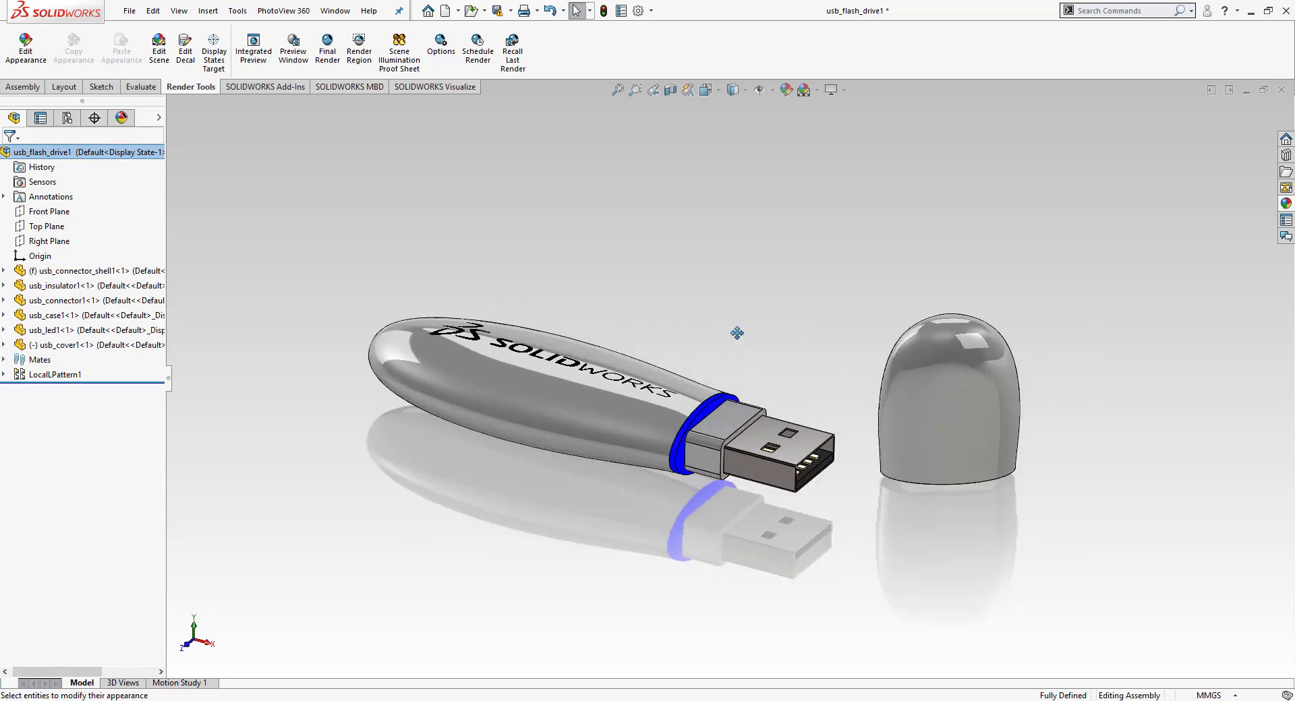
scroll(735, 335, "up", 1)
scroll(742, 330, "up", 1)
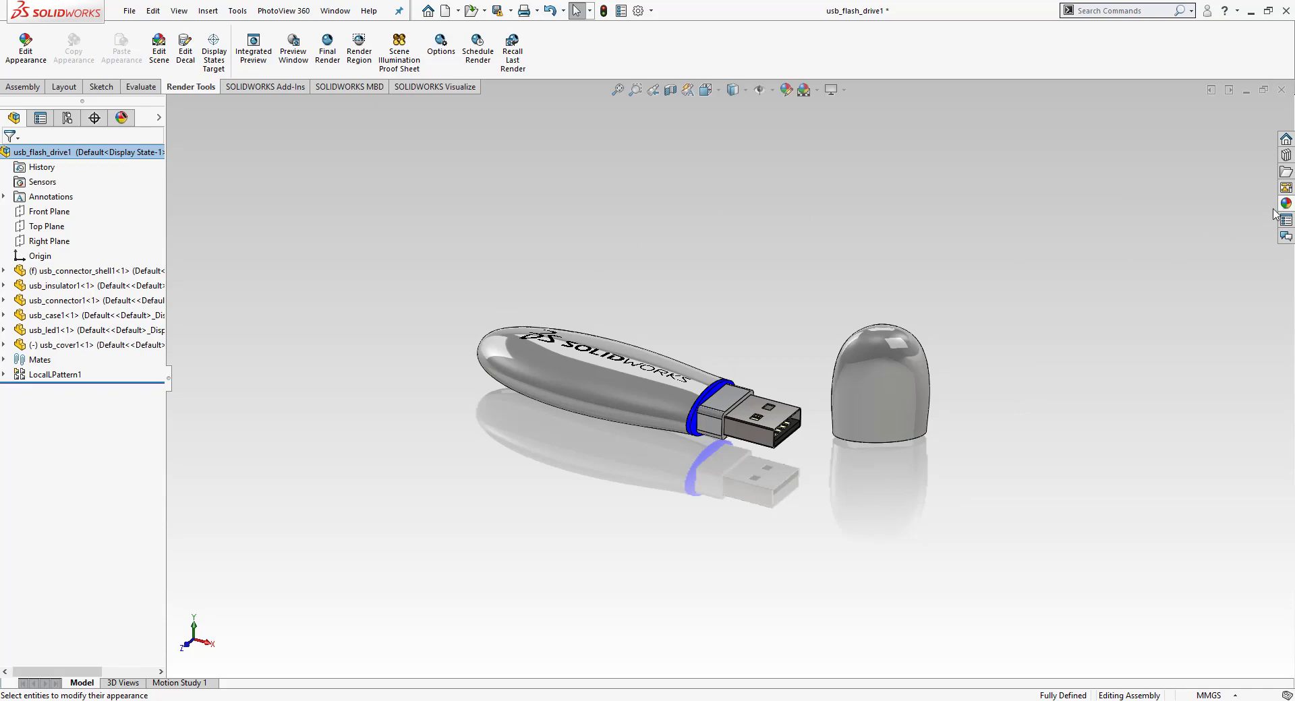
left_click(1285, 203)
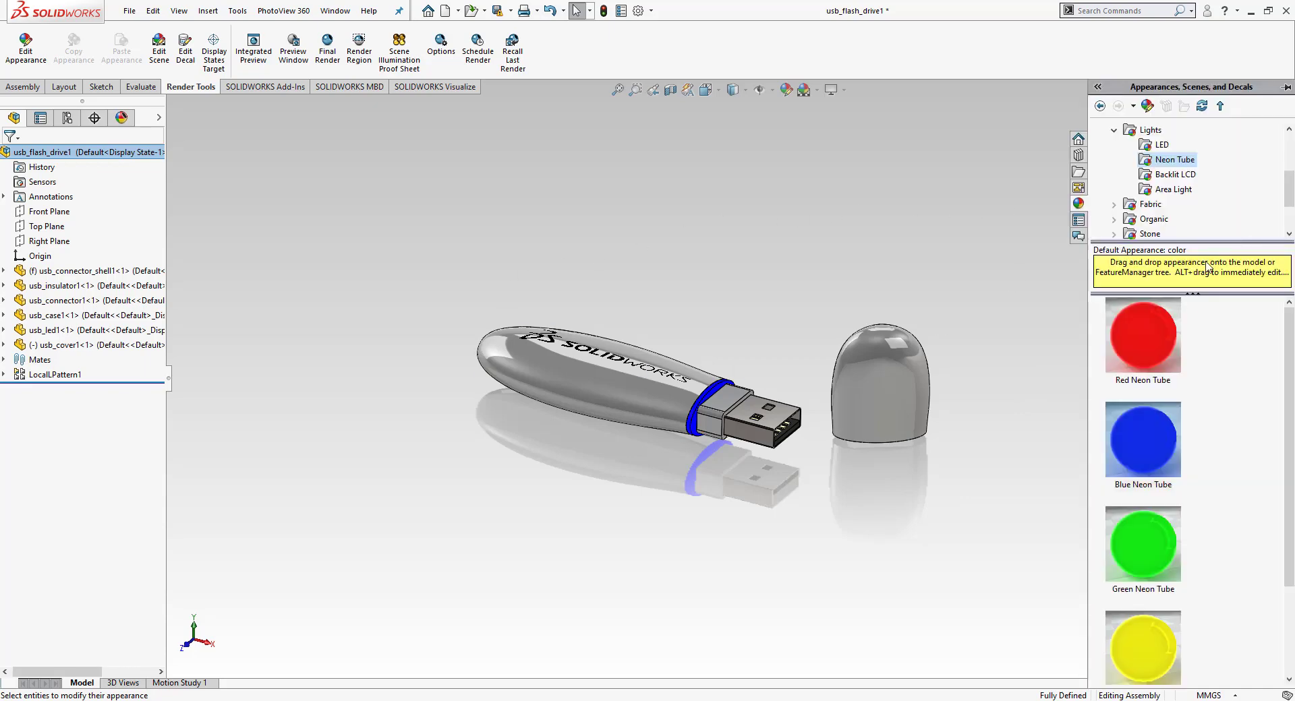
Step: Collapse Lights and Appearances and browse Scenes > Studio Scenes, starting with Reflective Floor Black
left_click(1114, 130)
scroll(1116, 145, "up", 3)
left_click(1098, 130)
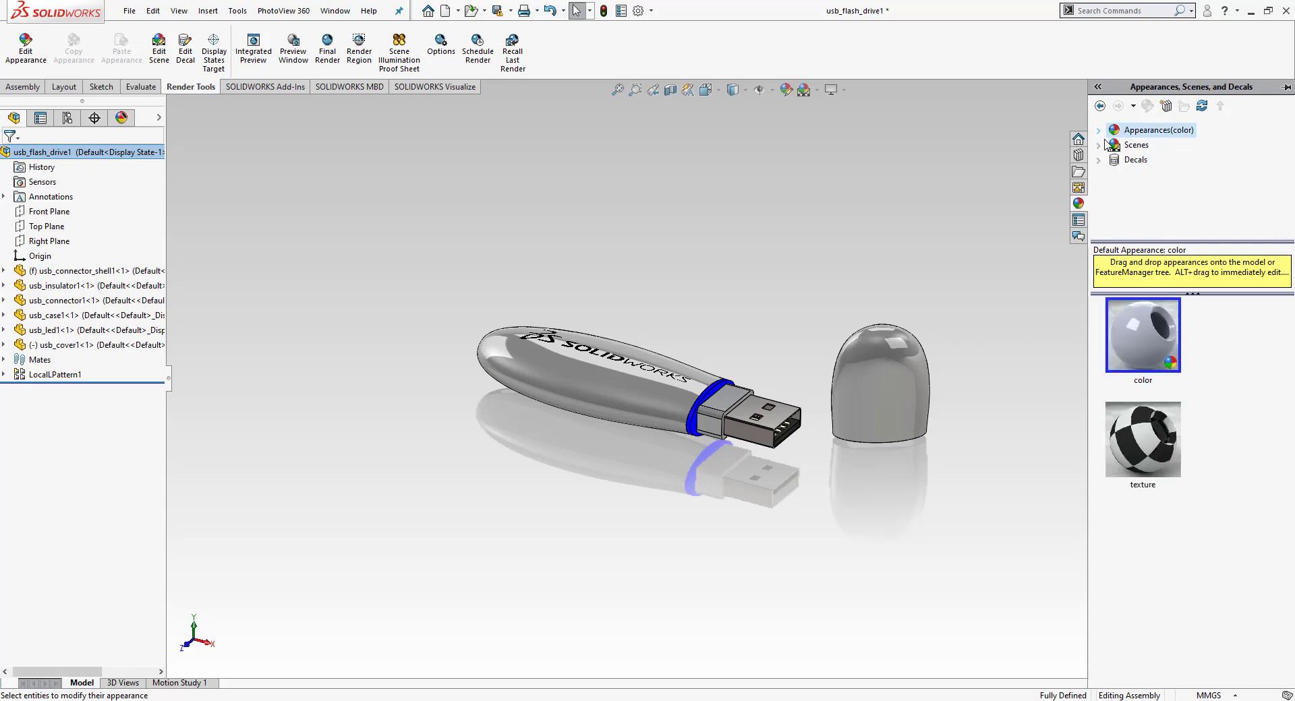
left_click(1099, 145)
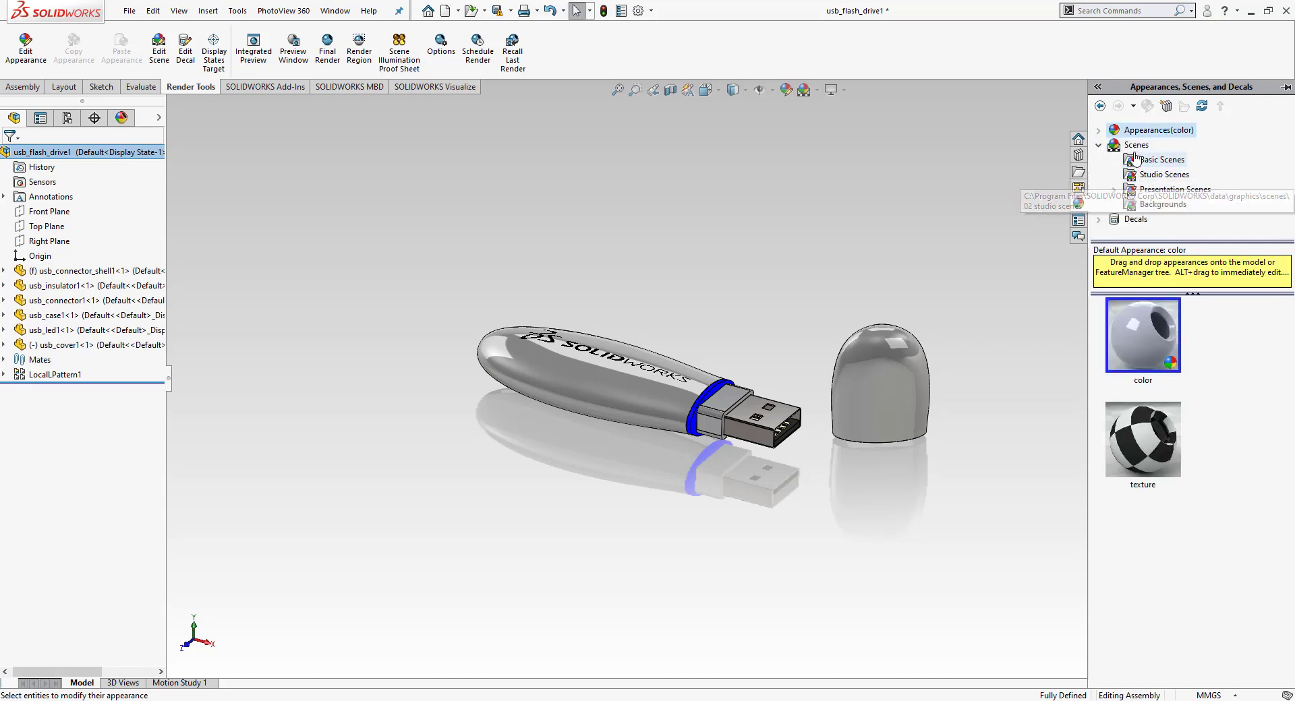
left_click(1174, 176)
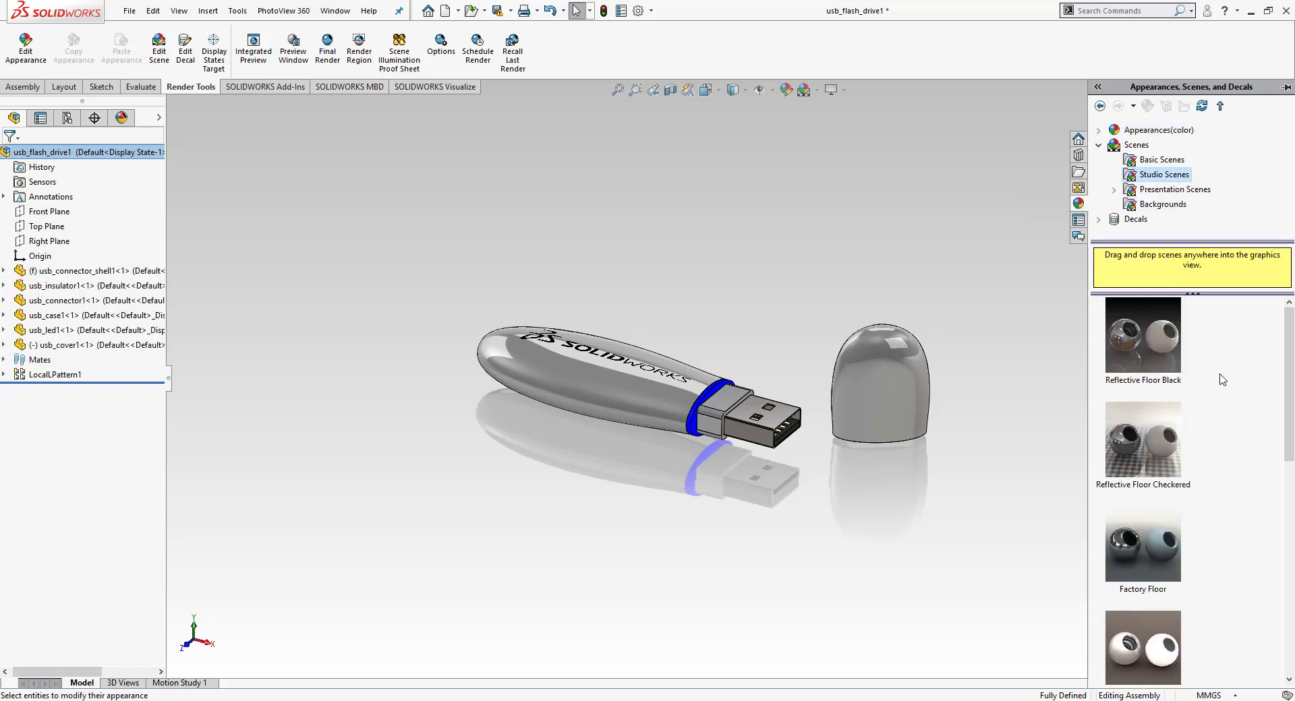
scroll(1224, 375, "down", 3)
scroll(1224, 378, "down", 3)
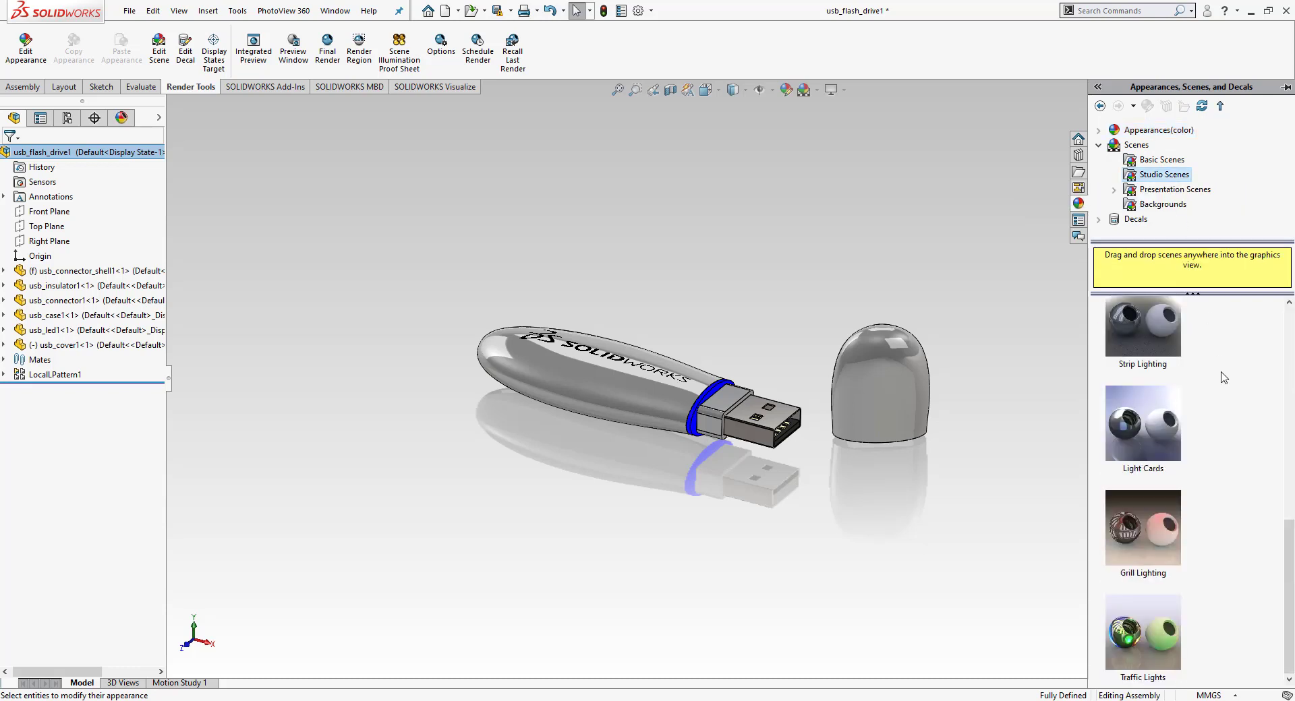
scroll(1222, 412, "up", 5)
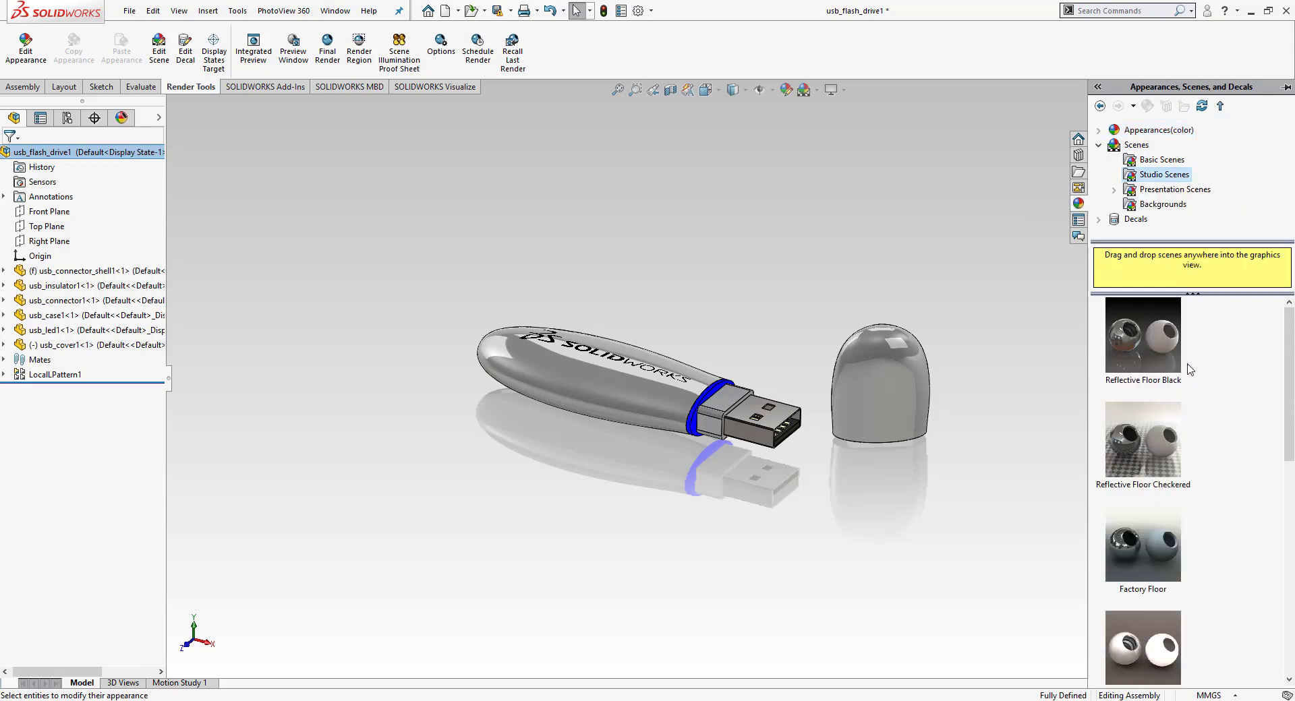
mouse_move(1143, 337)
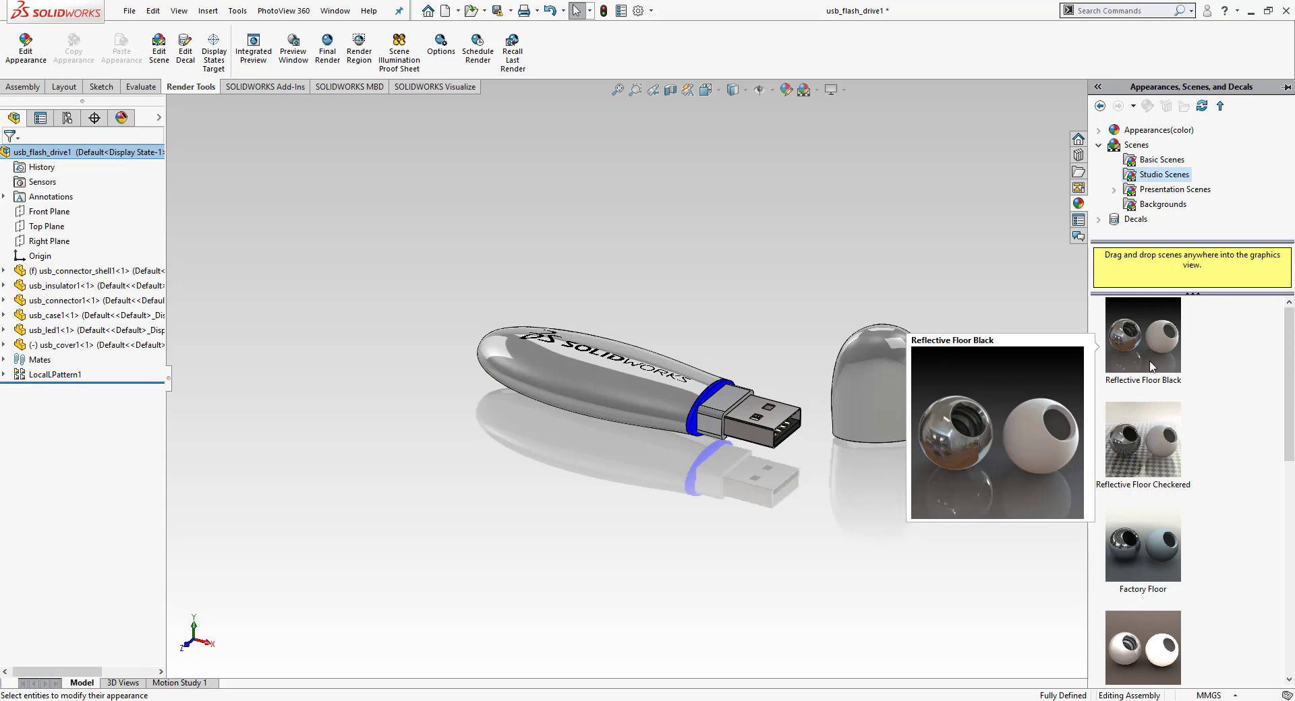
Step: Apply the Reflective Floor Black studio scene and adjust the zoom and position of the drive
double_click(1152, 367)
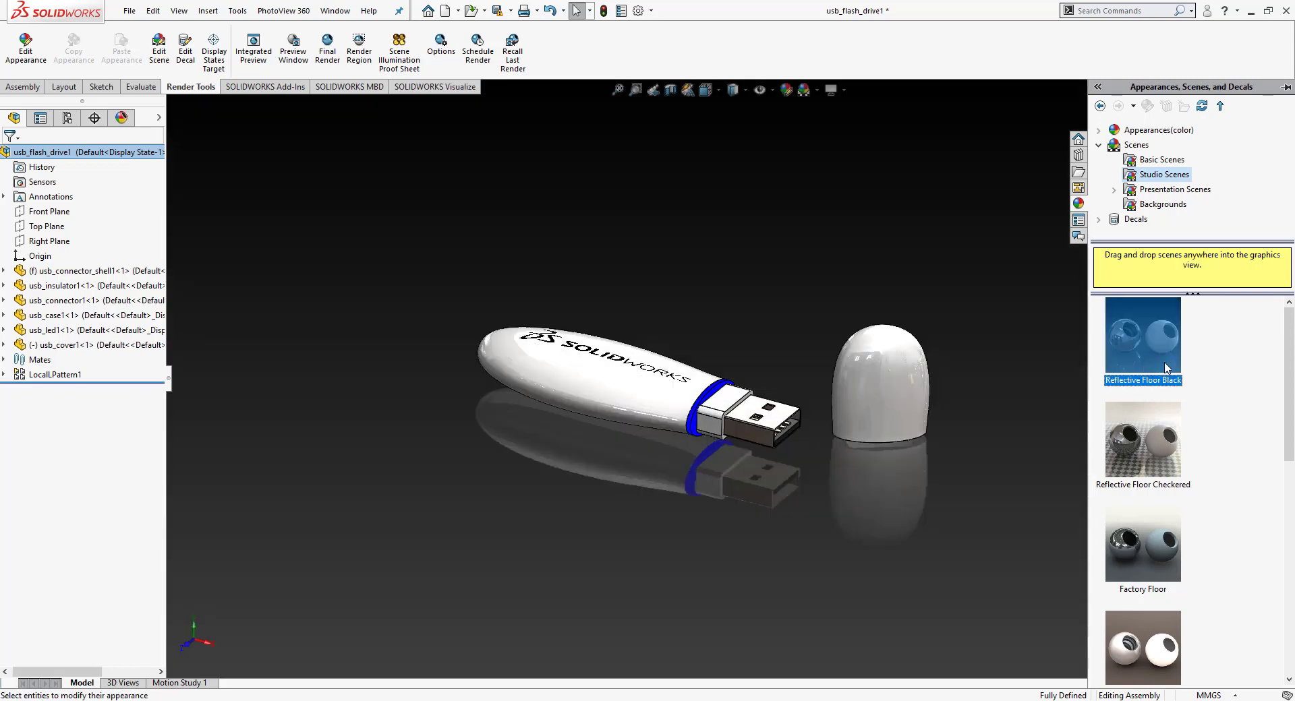
left_click(925, 273)
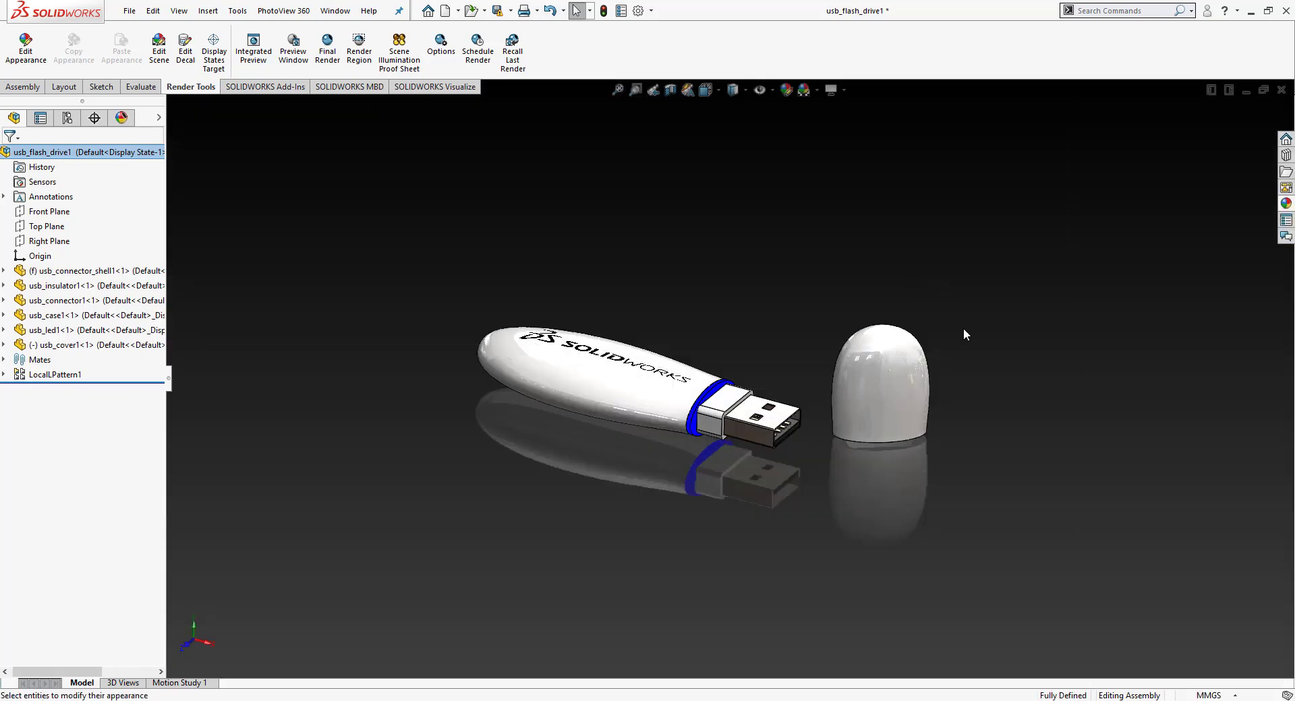
scroll(945, 335, "down", 2)
middle_click_drag(982, 311, 987, 307, "ctrl")
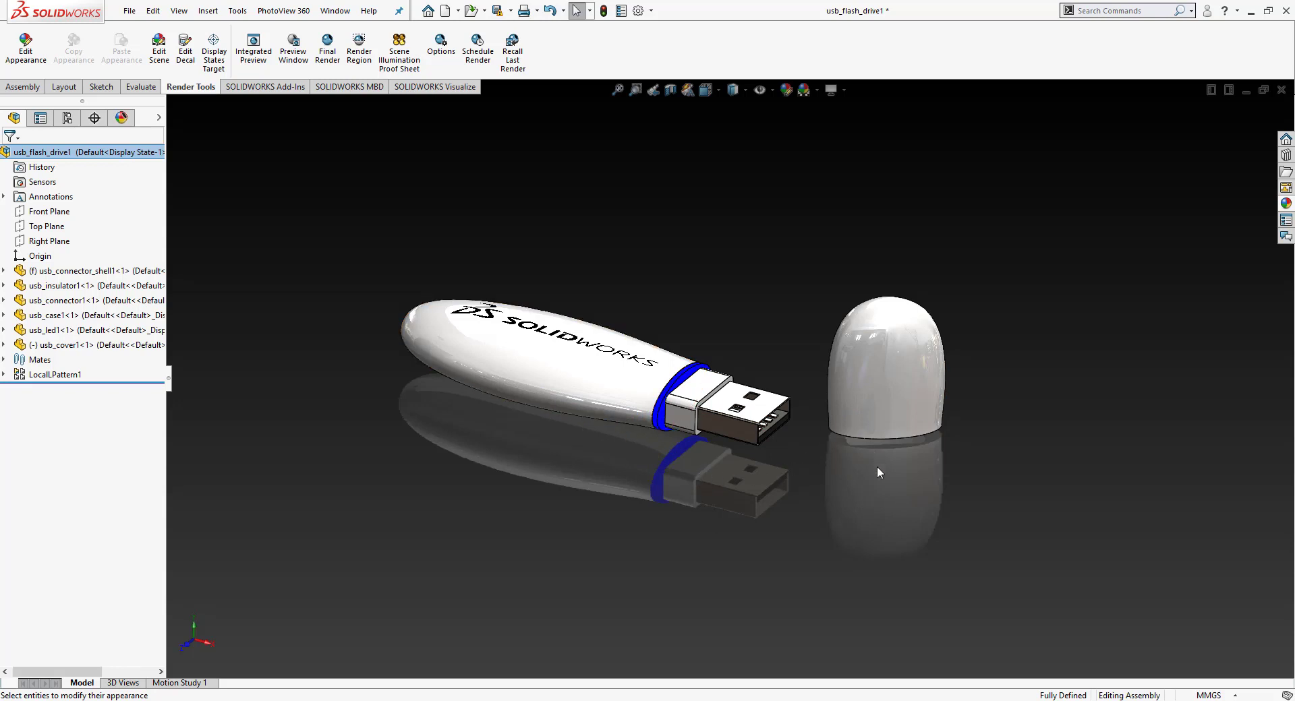
left_click(122, 117)
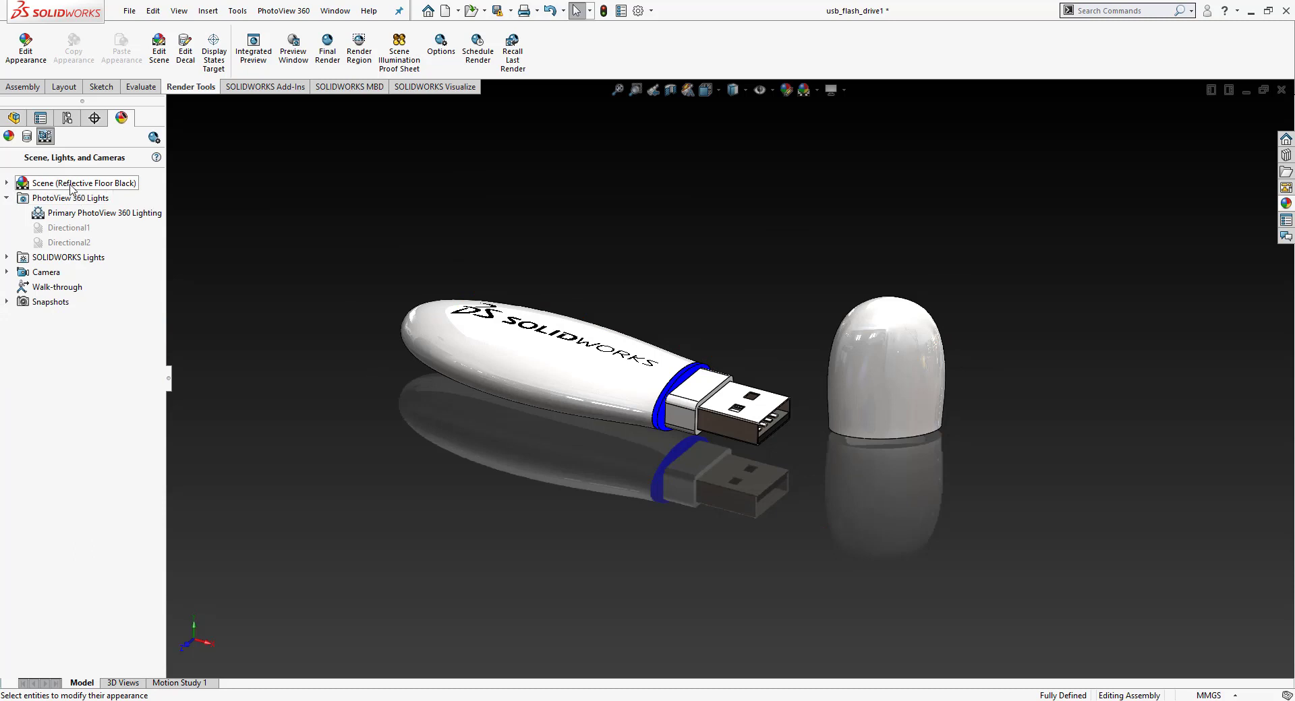
right_click(85, 187)
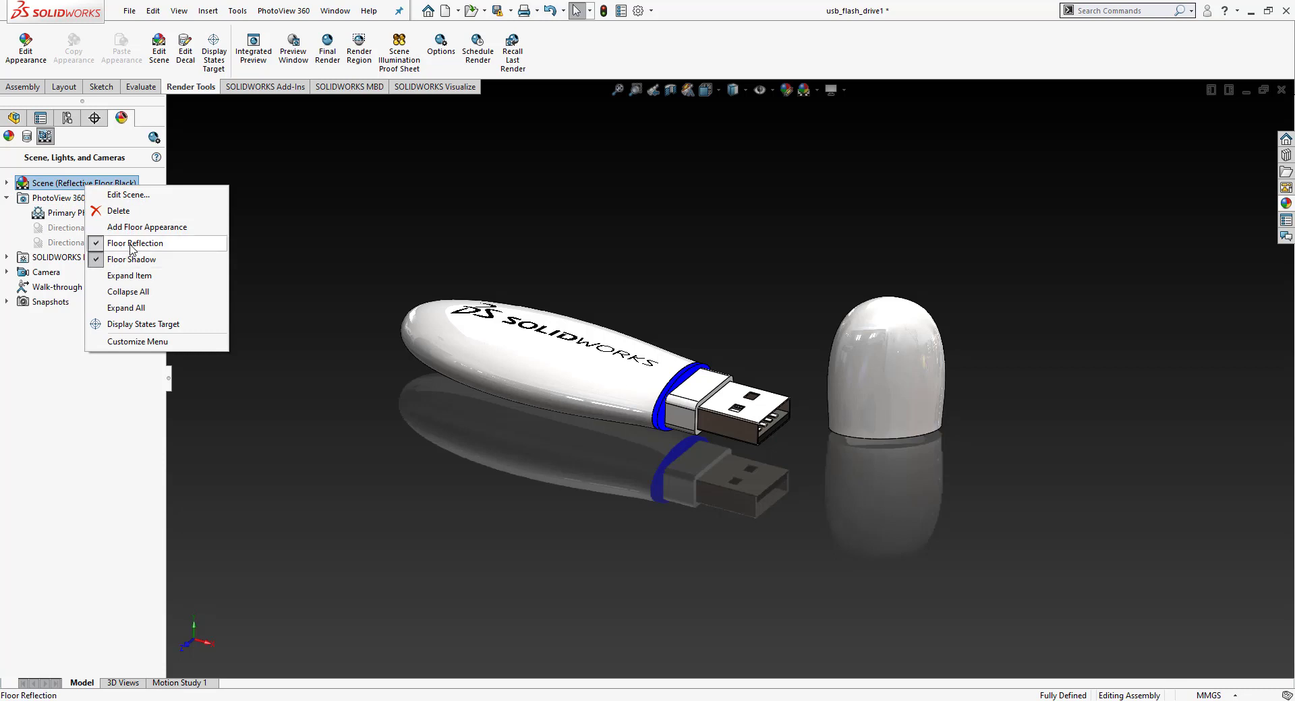
left_click(131, 246)
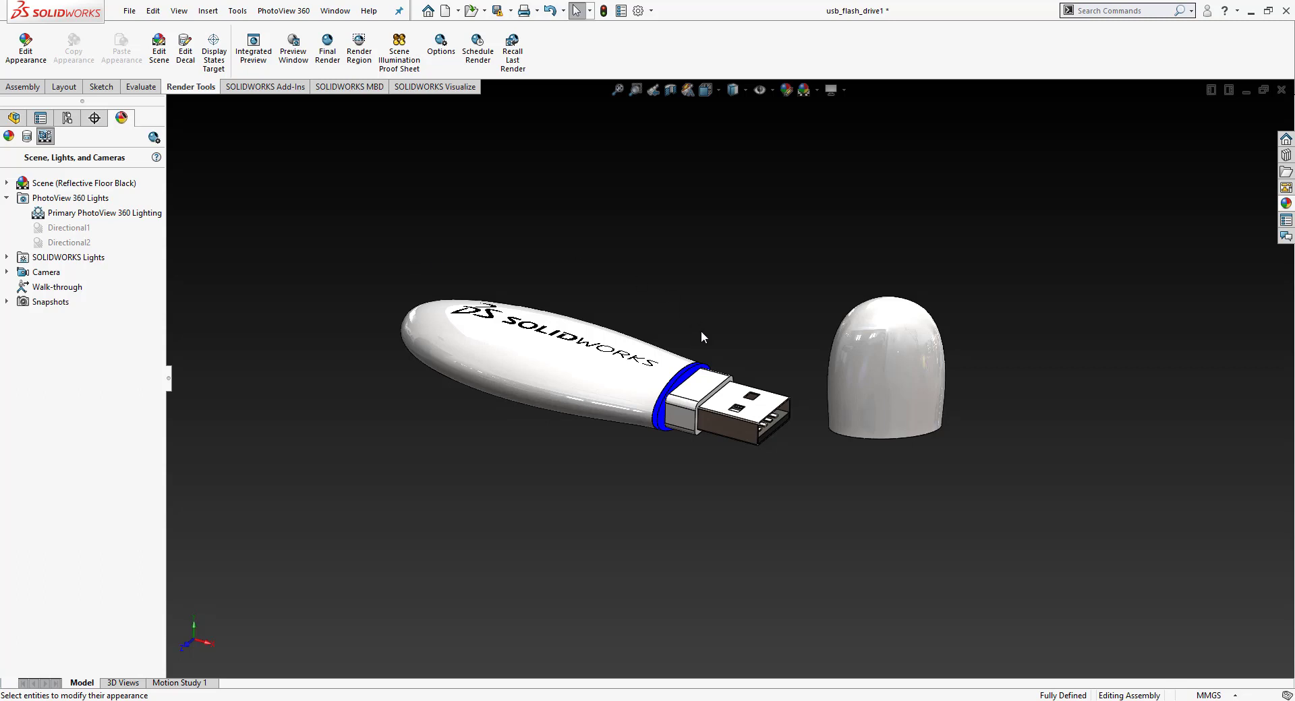
right_click(108, 183)
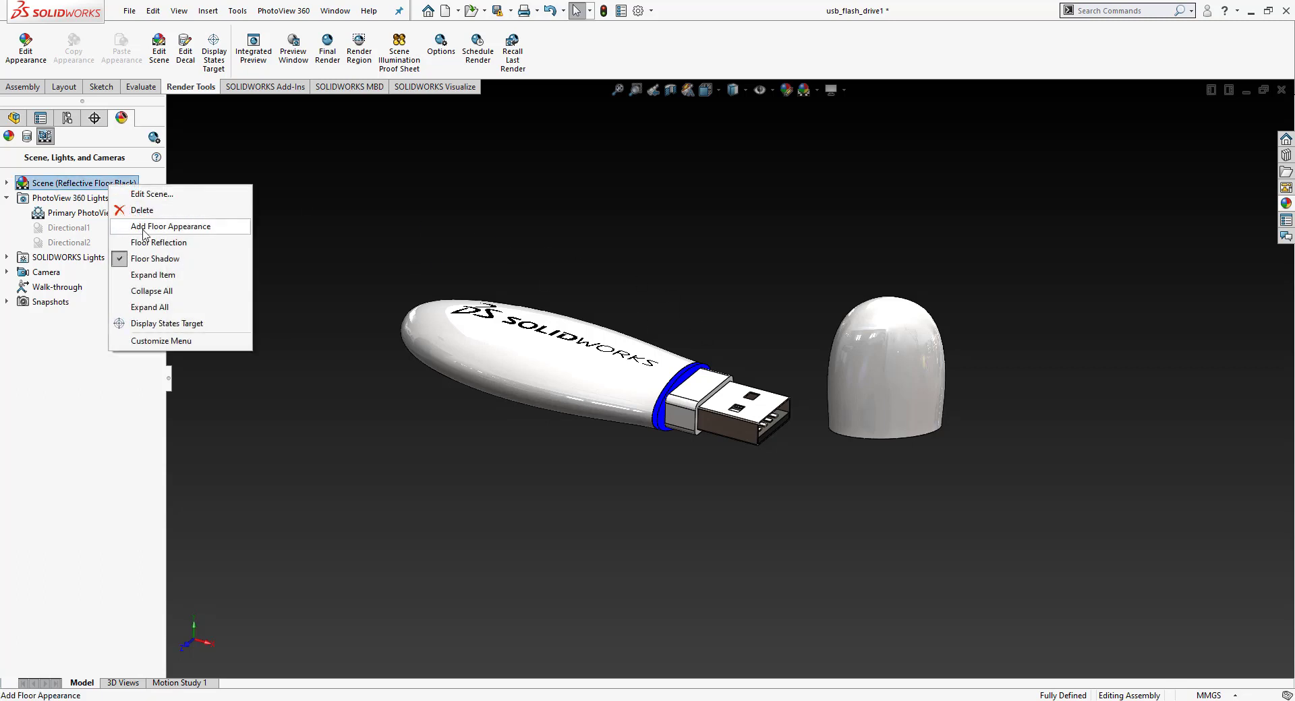
left_click(148, 243)
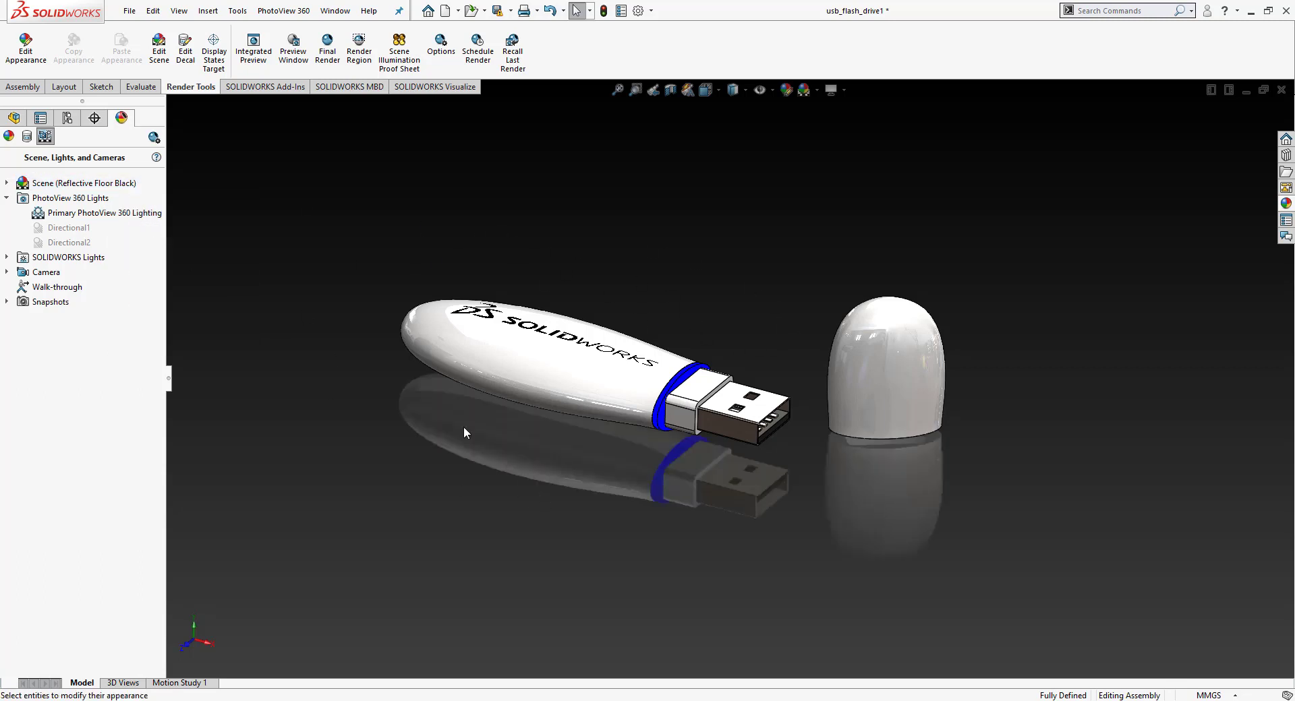
left_click(8, 188)
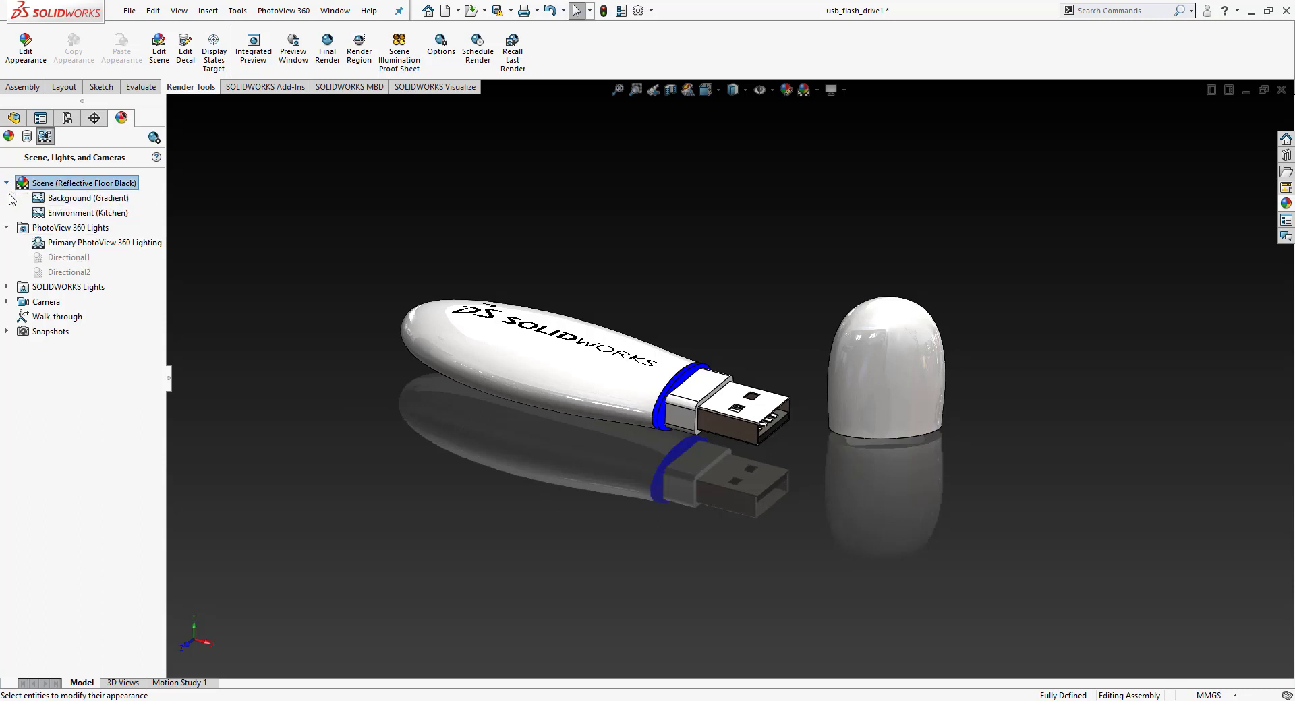
left_click(7, 187)
left_click(7, 198)
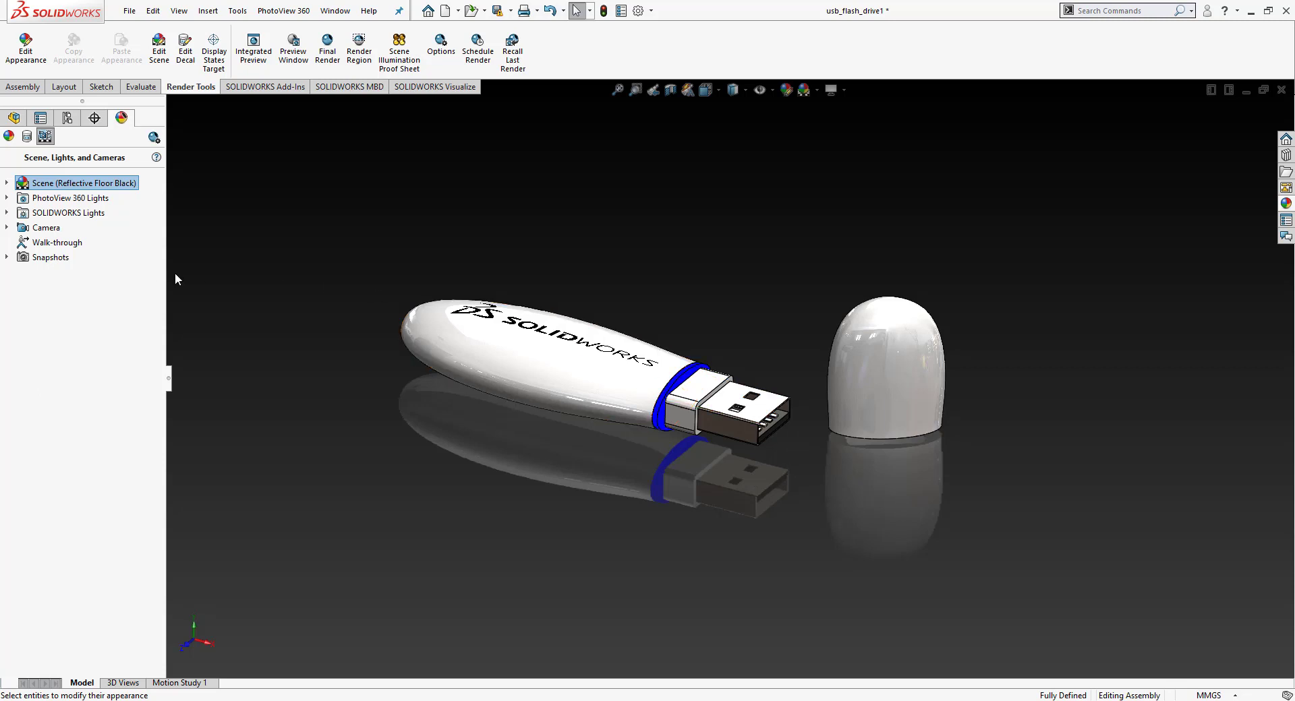
Step: Switch the viewport to Camera1's view, then open Camera1 for editing
left_click(6, 227)
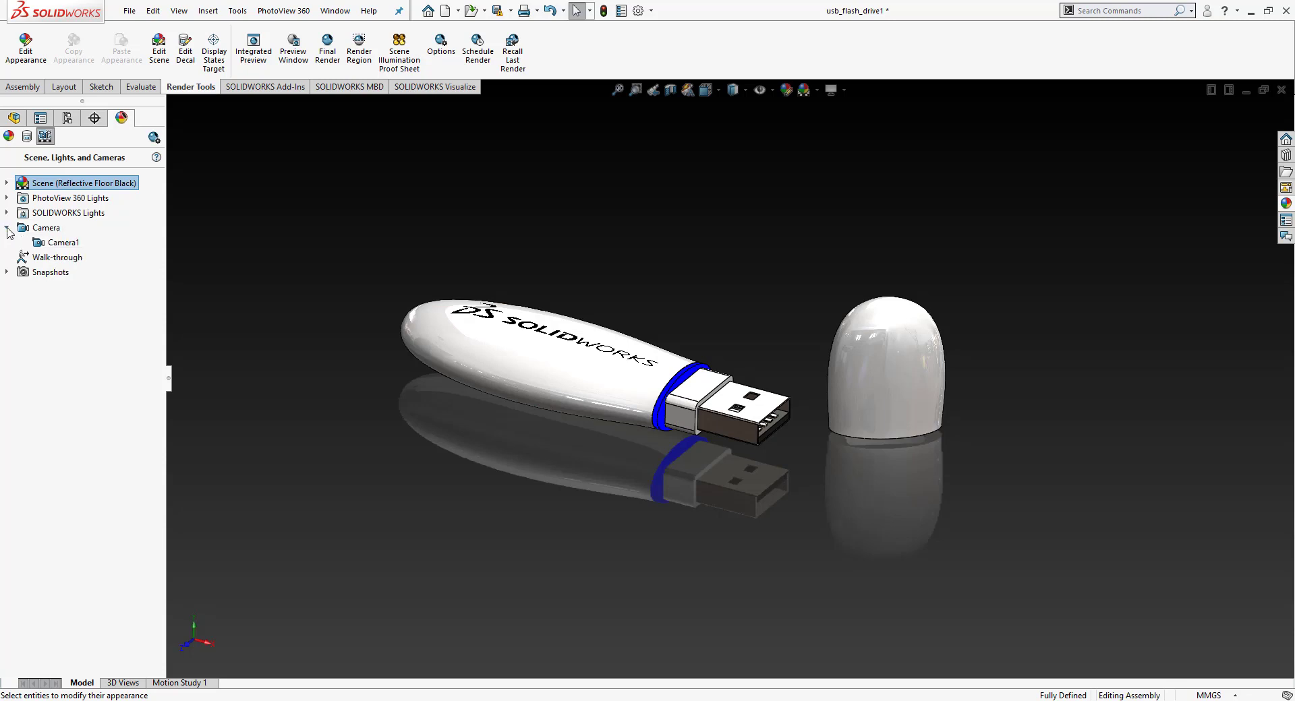
left_click(61, 245)
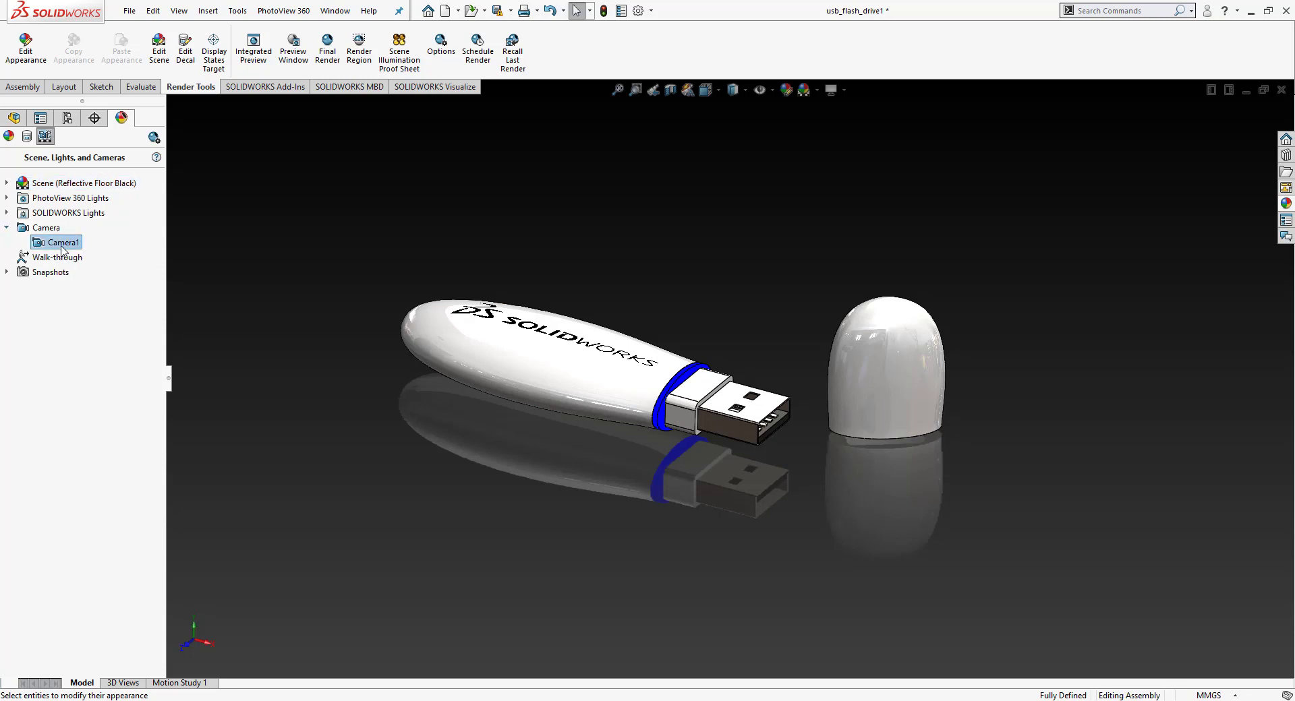
right_click(64, 248)
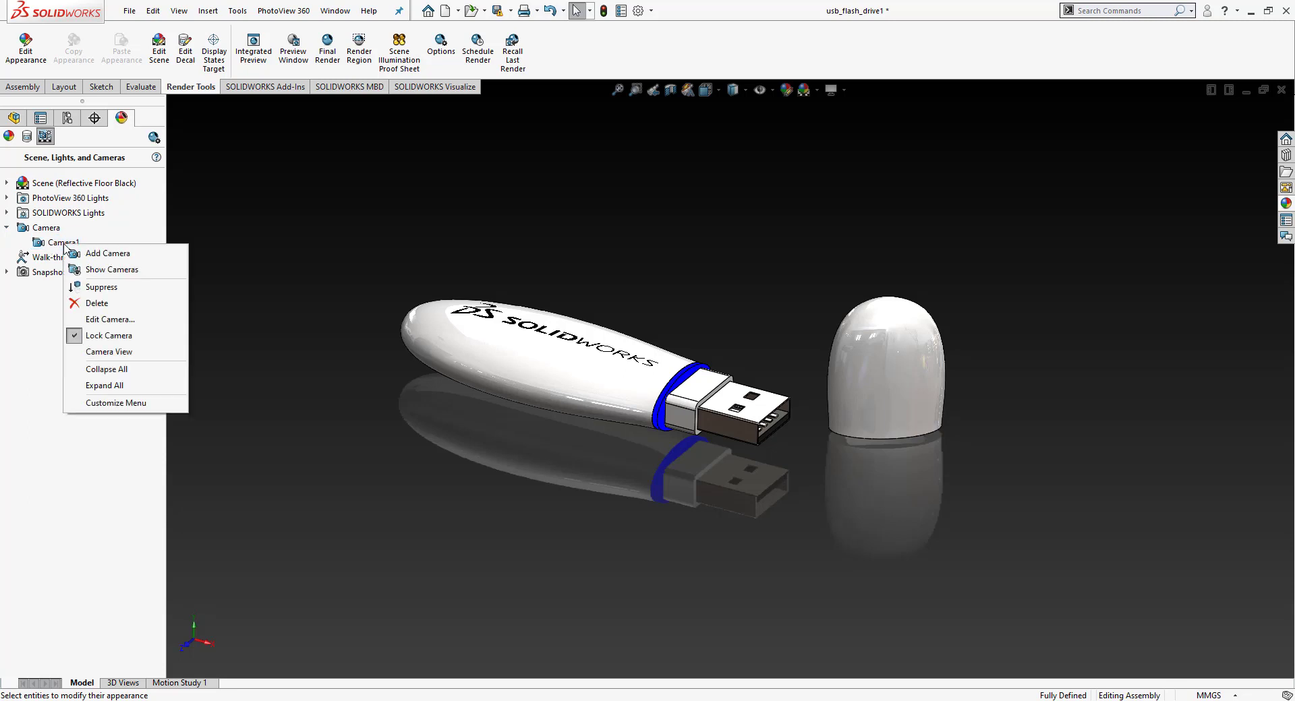
left_click(109, 352)
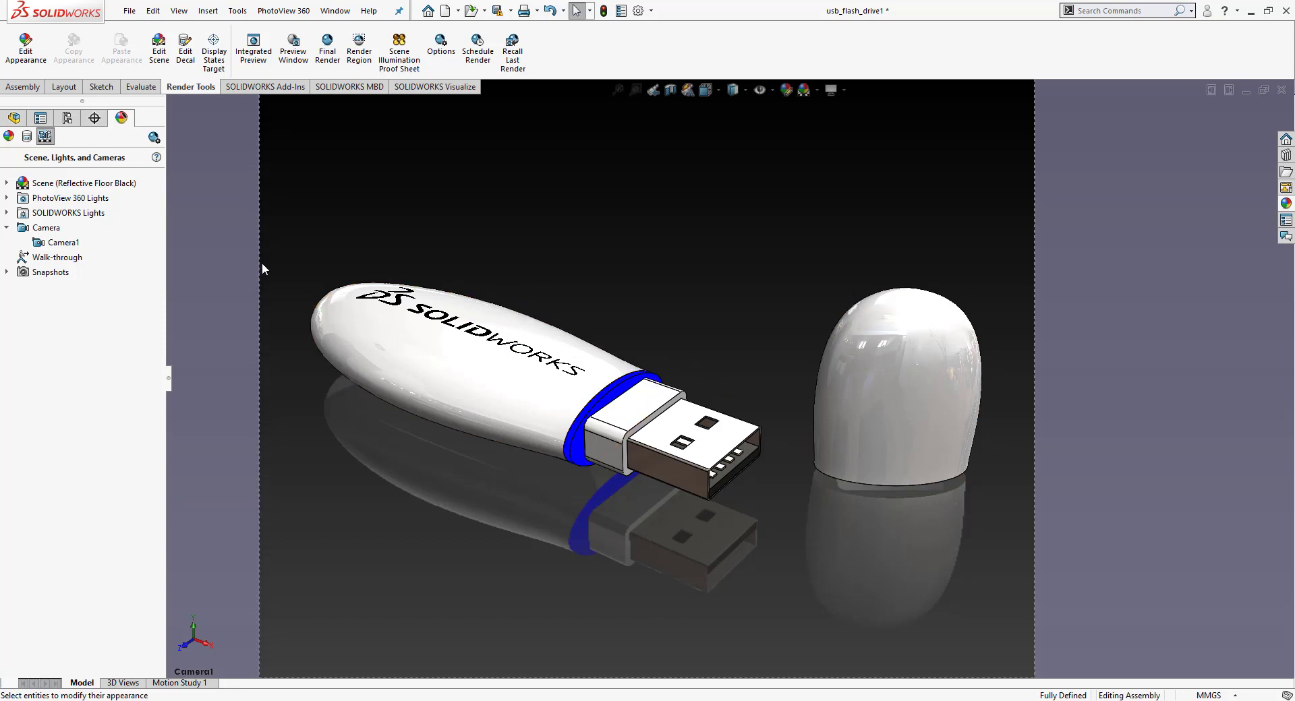
right_click(64, 247)
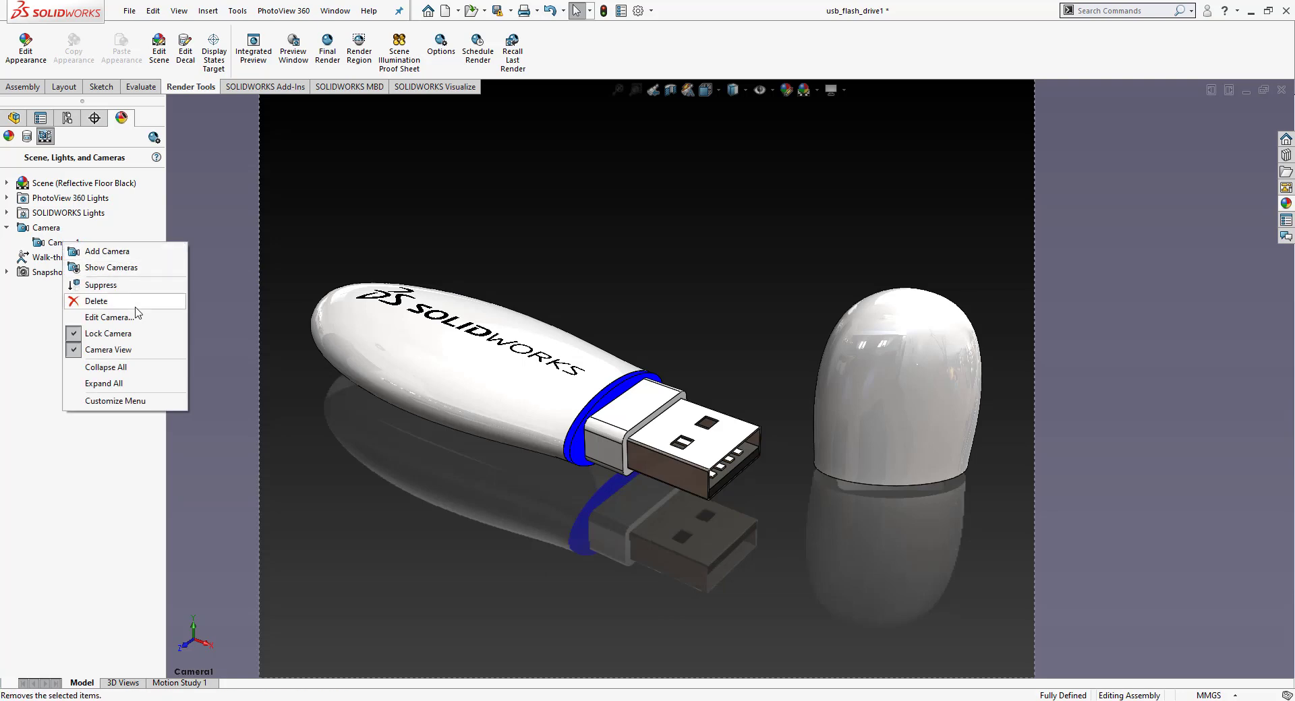
left_click(112, 316)
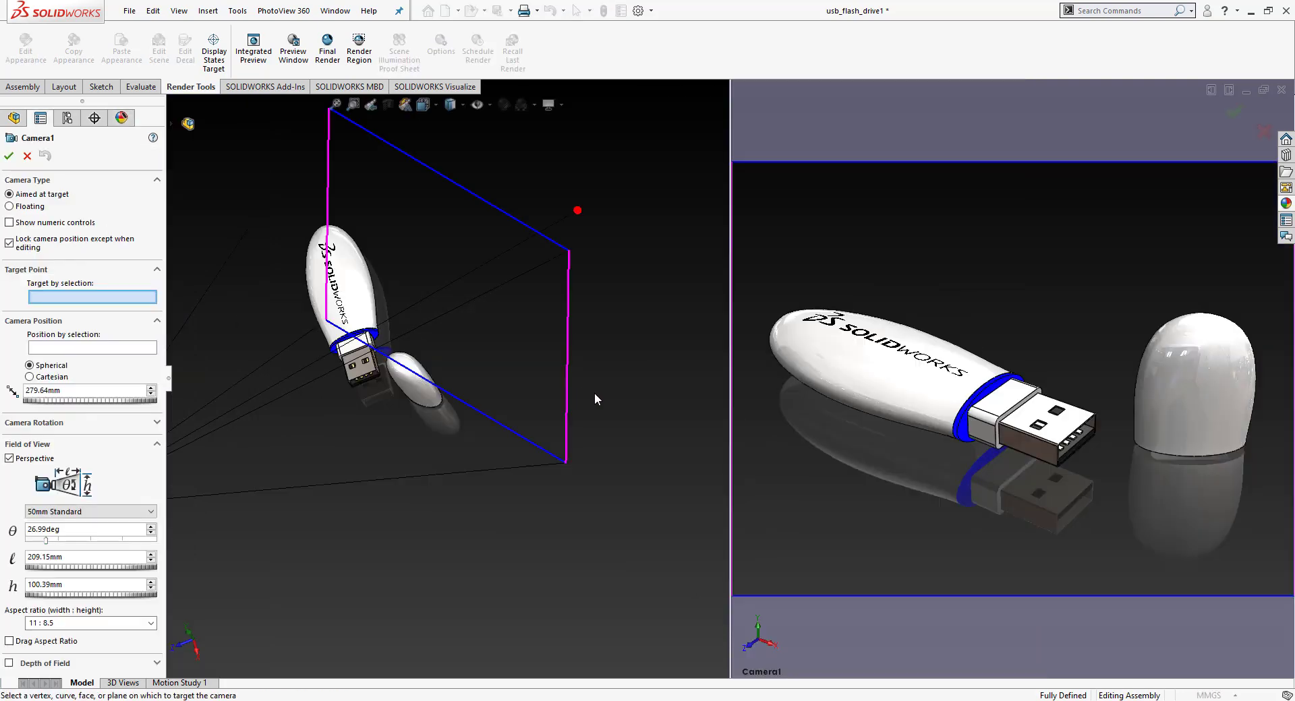
Step: Set Camera1's aspect ratio to 16 : 9 HDTV and accept the camera settings
middle_click_drag(393, 400, 420, 370)
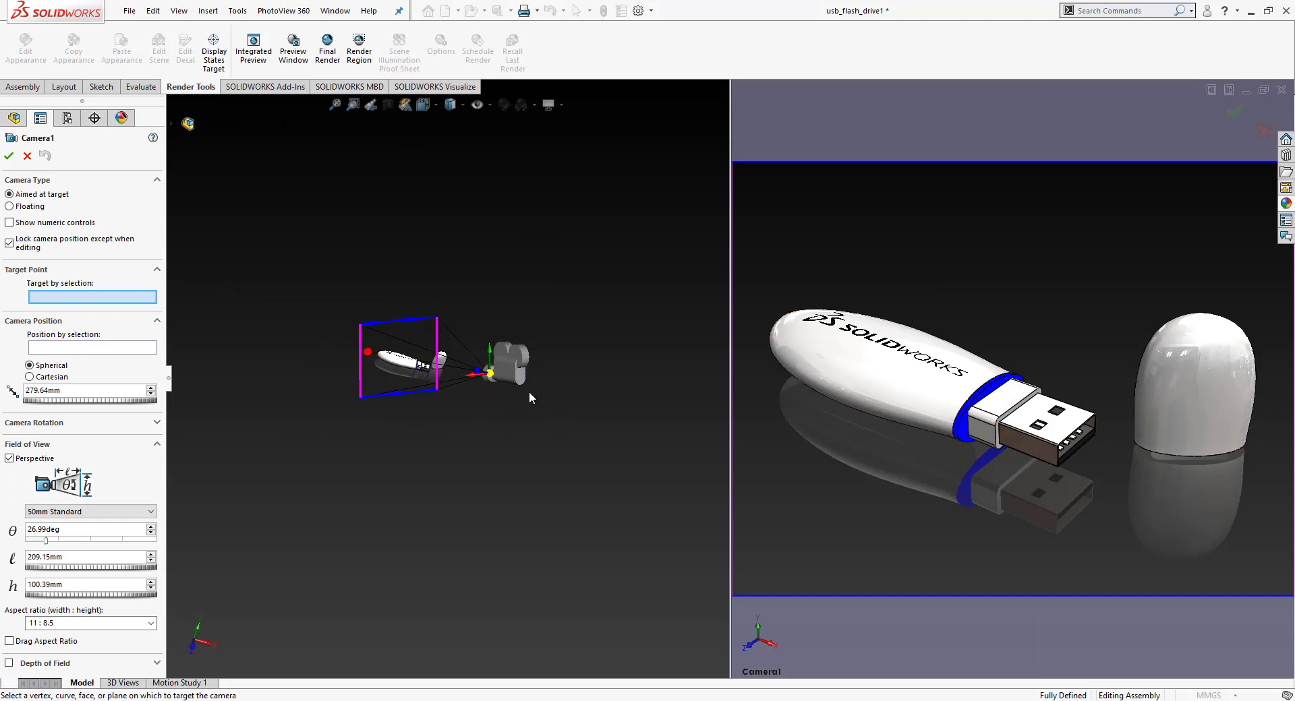
middle_click_drag(520, 387, 321, 375)
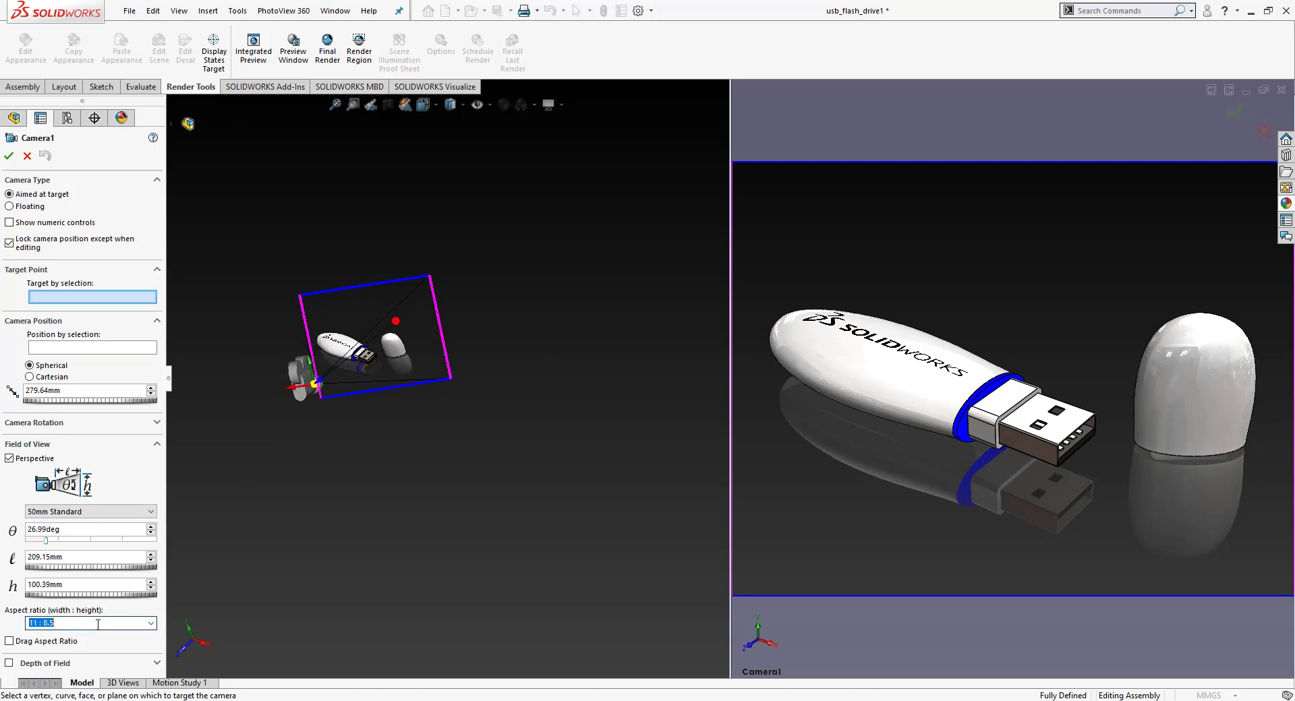
left_click(150, 623)
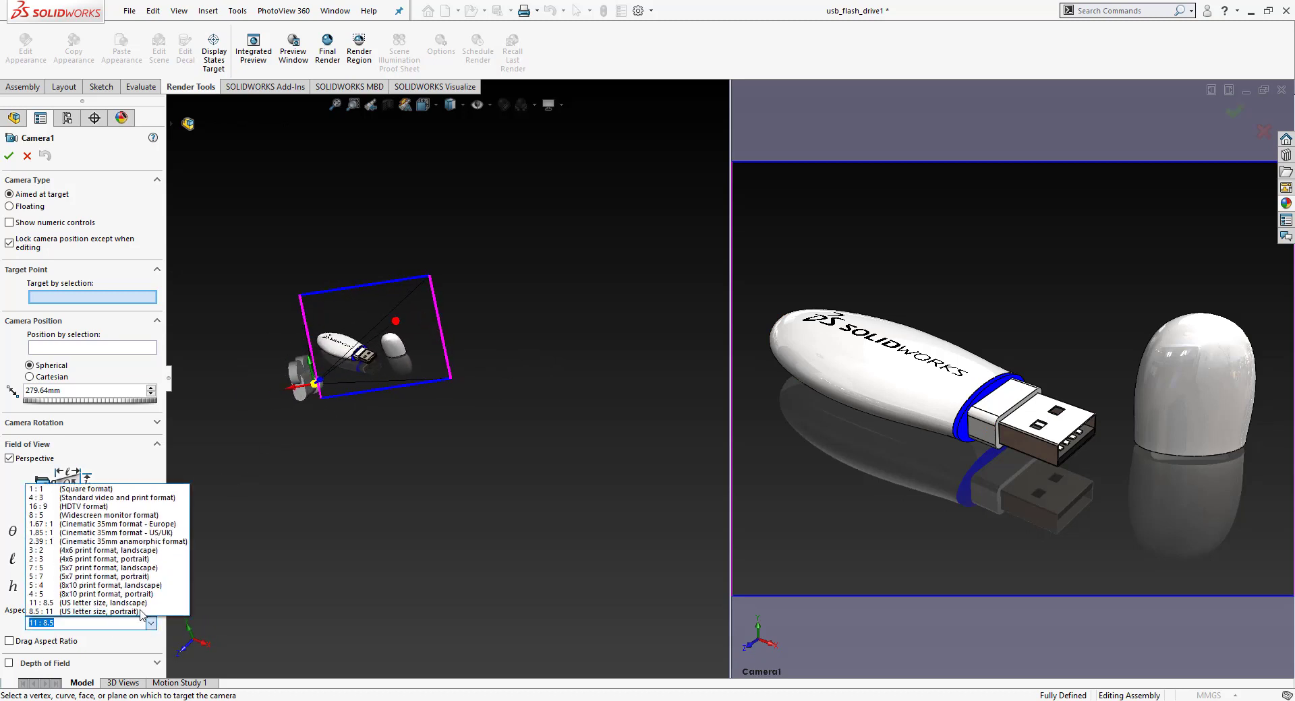
left_click(84, 506)
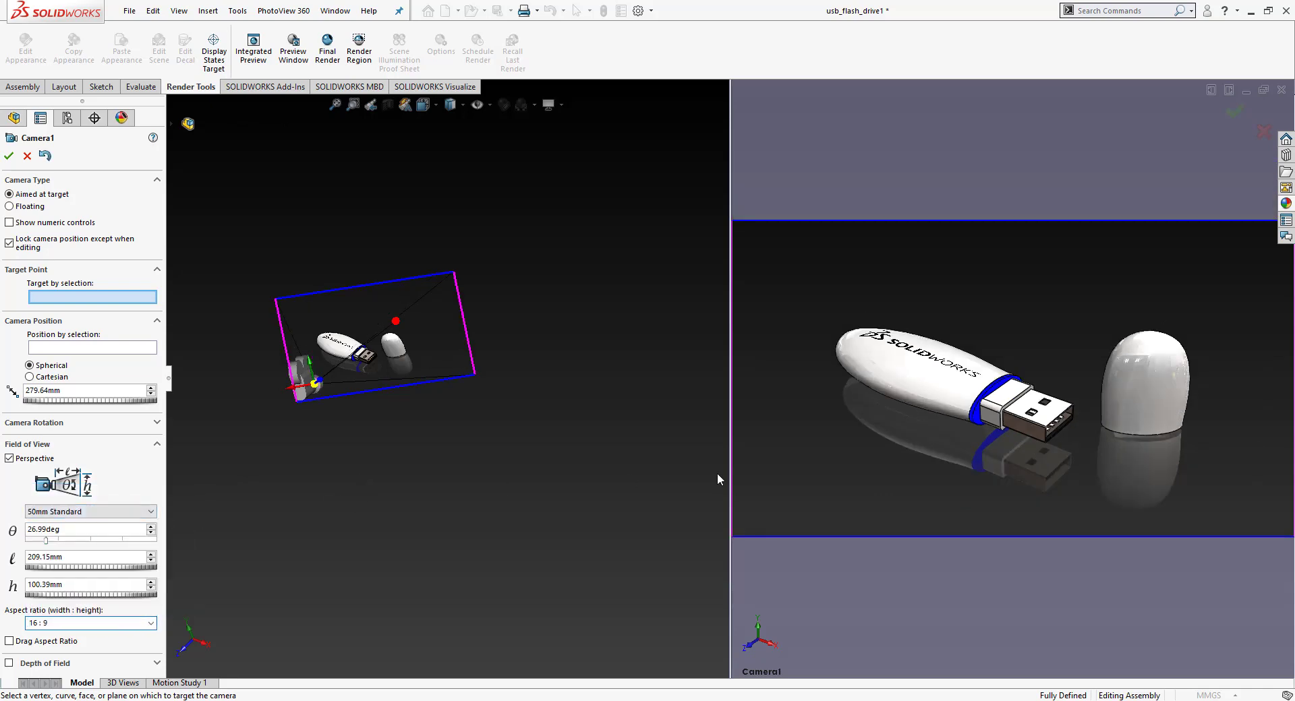
middle_click_drag(436, 358, 458, 375)
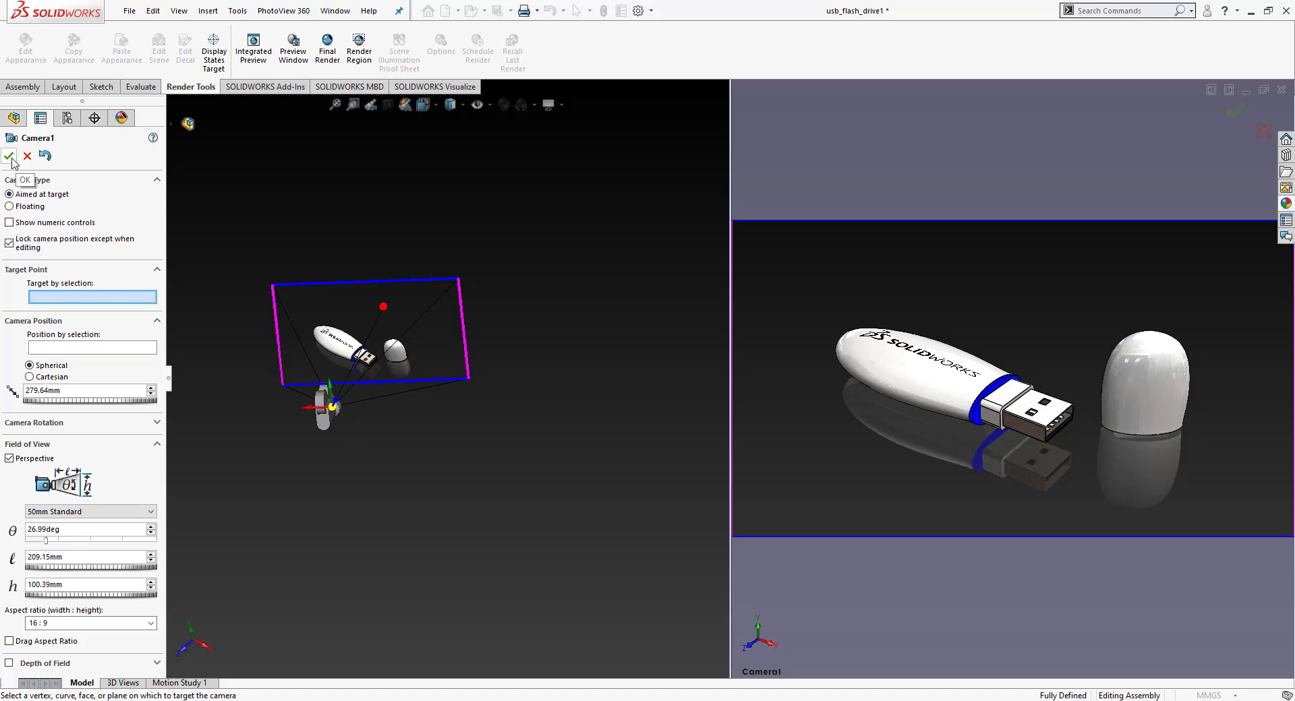
left_click(10, 157)
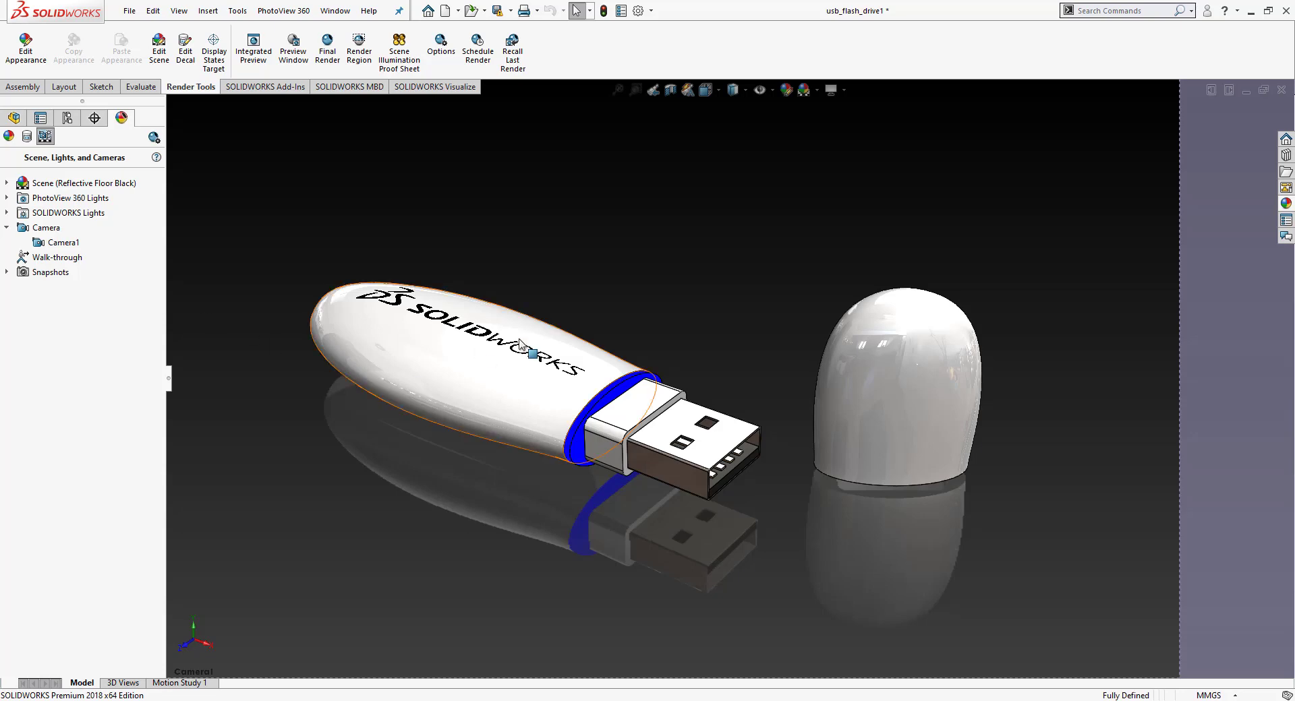
Step: Collapse the Camera list and launch a PhotoView 360 Final Render of the Camera1 view
left_click(7, 227)
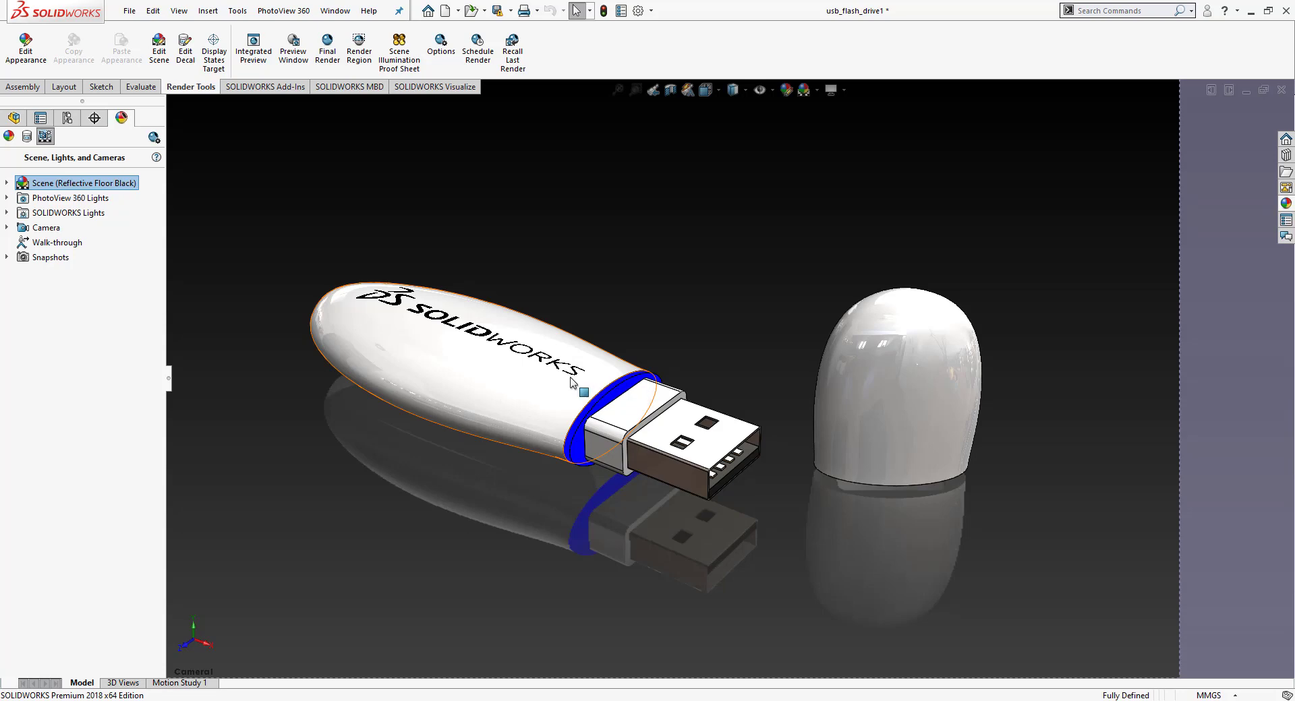
left_click(330, 54)
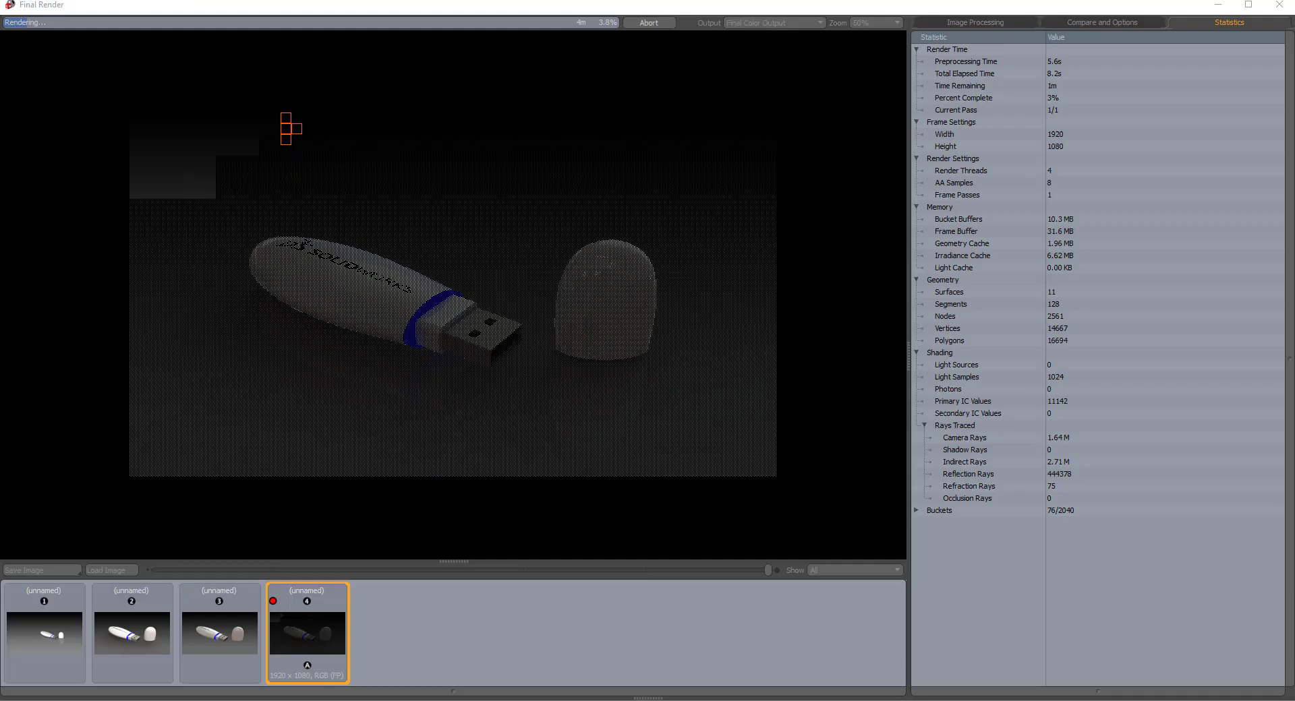
Step: Close the PhotoView 360 preview and let the 1920 × 1080 final render finish
left_click(535, 693)
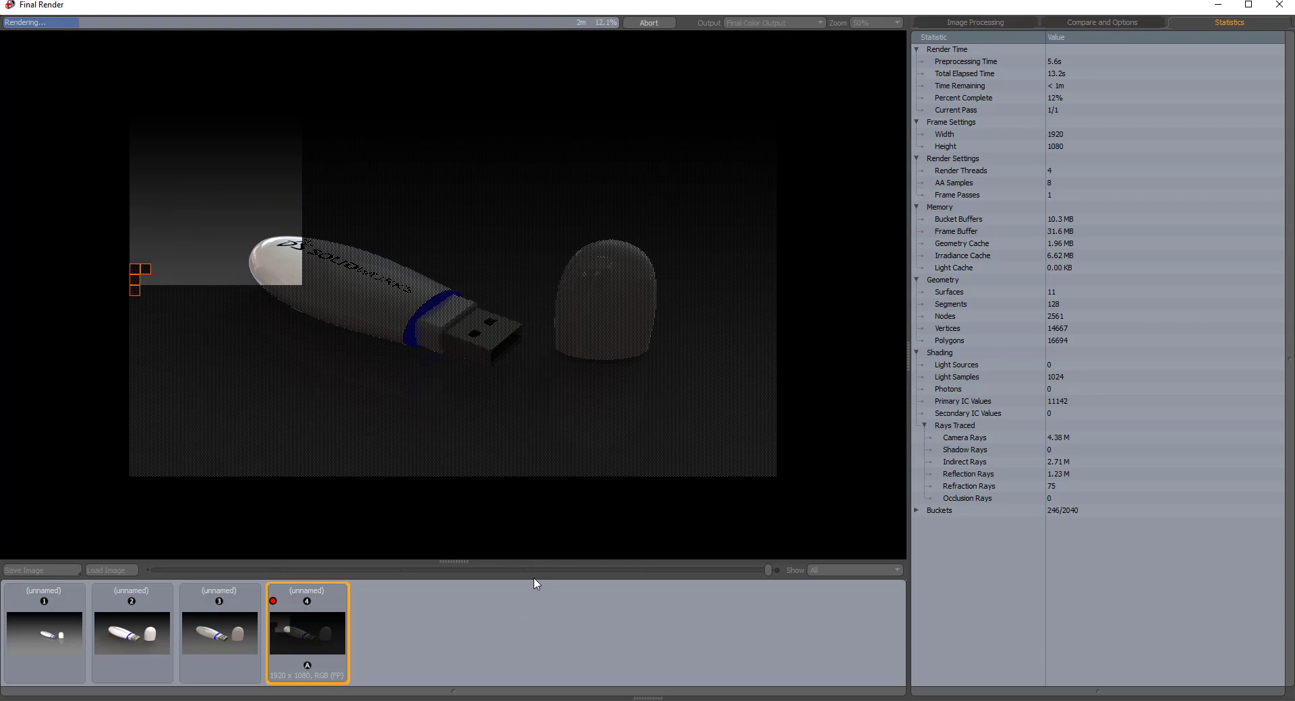
left_click(373, 657)
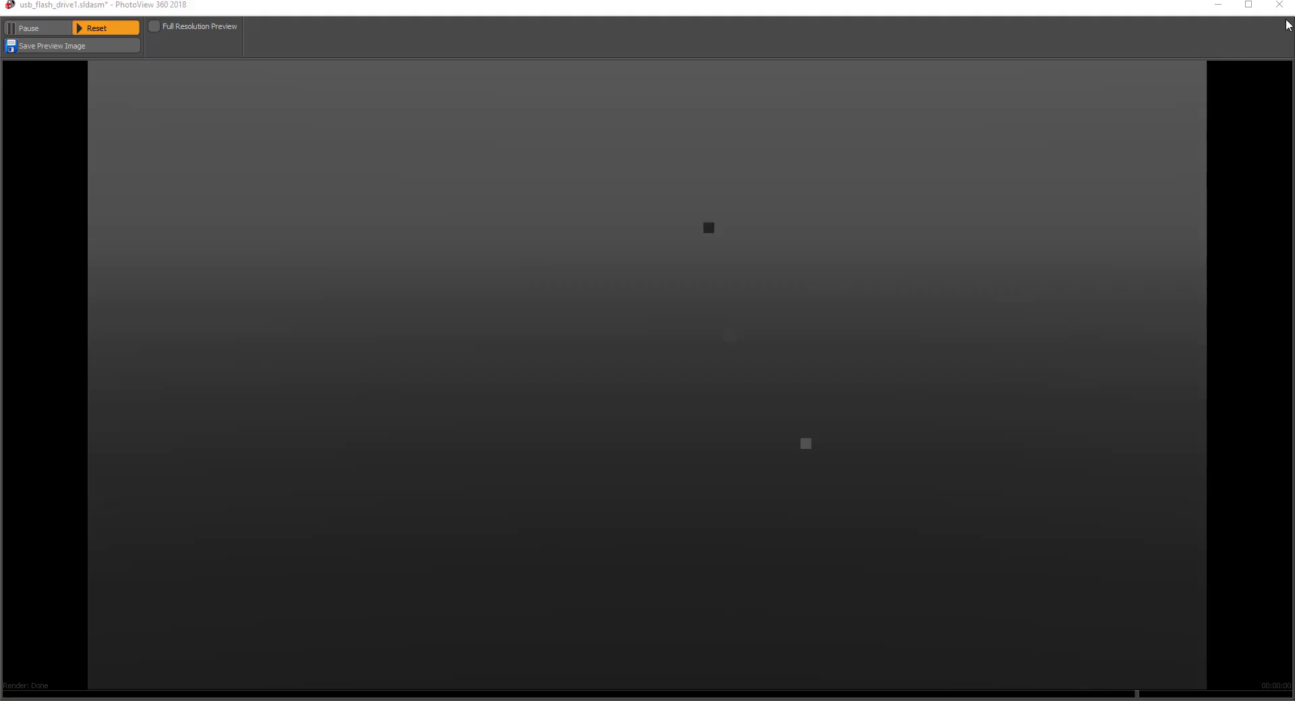
left_click(1281, 7)
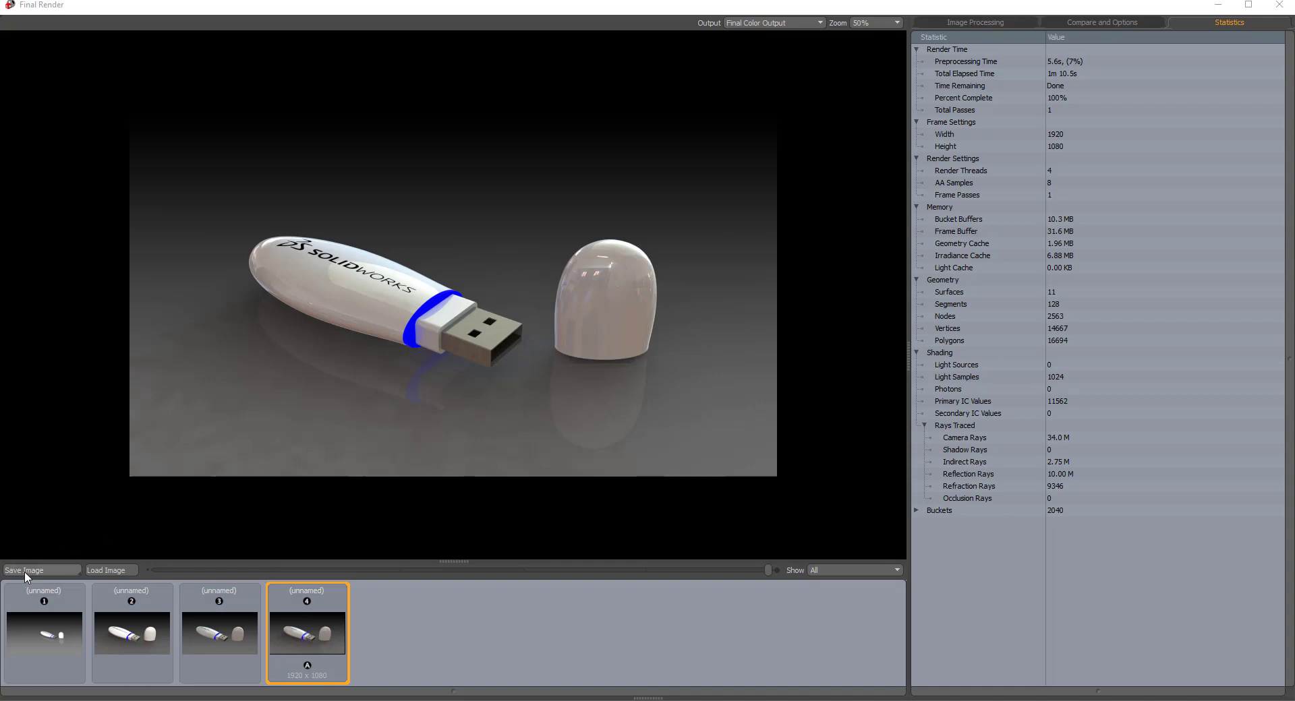
Step: Save the finished render as a JPEG image named '3' on the desktop
left_click(26, 576)
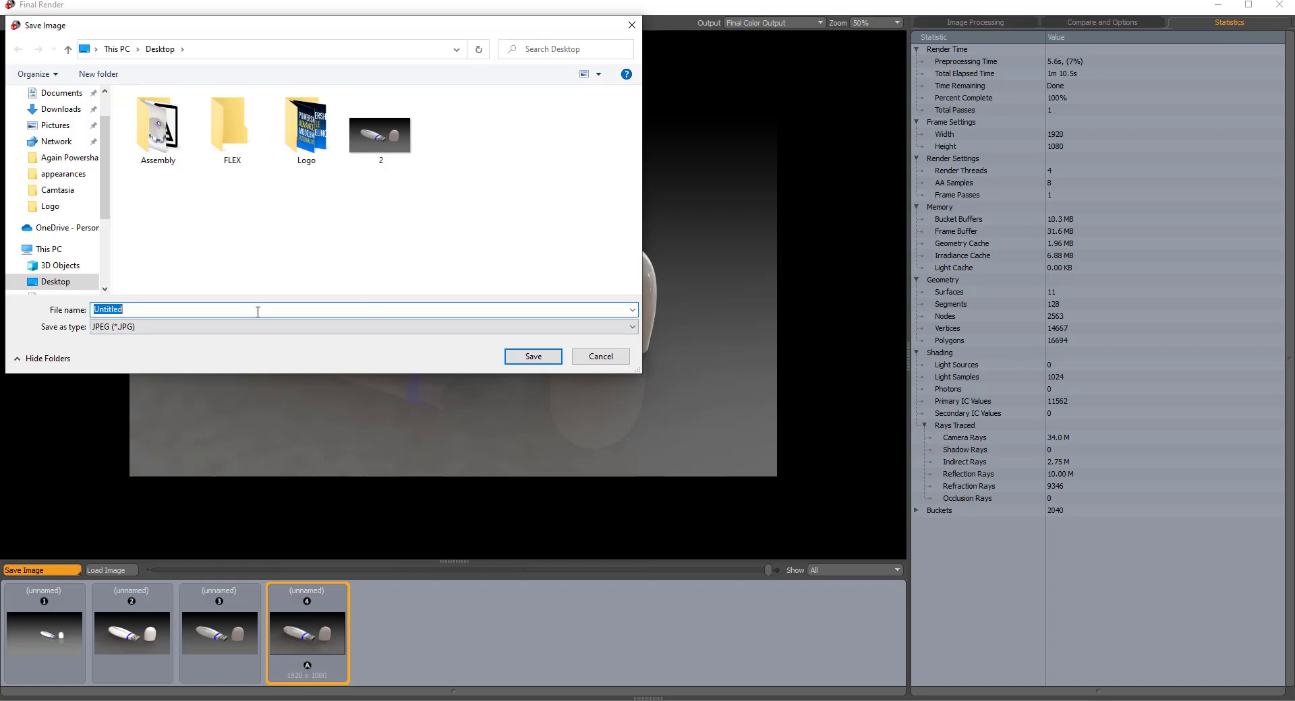
type("3")
key("Return")
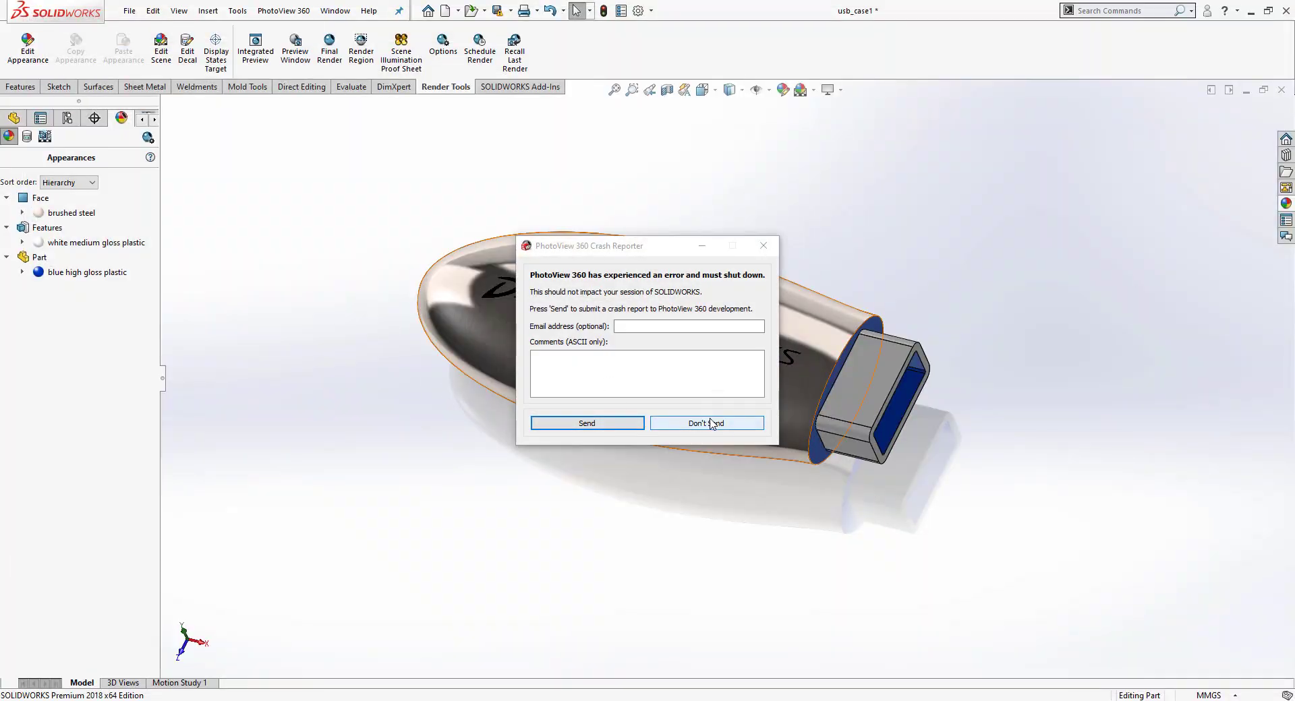
Step: Dismiss the crash report without sending, then open image file 2 from the desktop
left_click(715, 425)
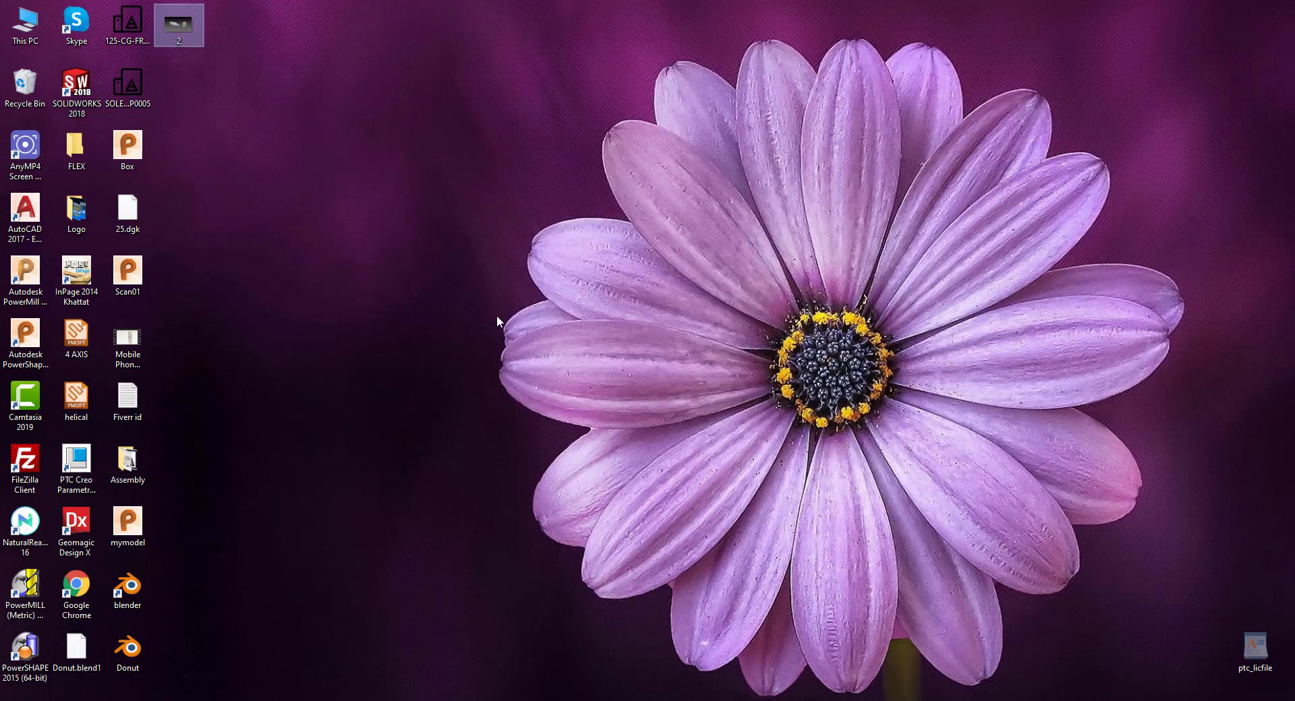
left_click(497, 317)
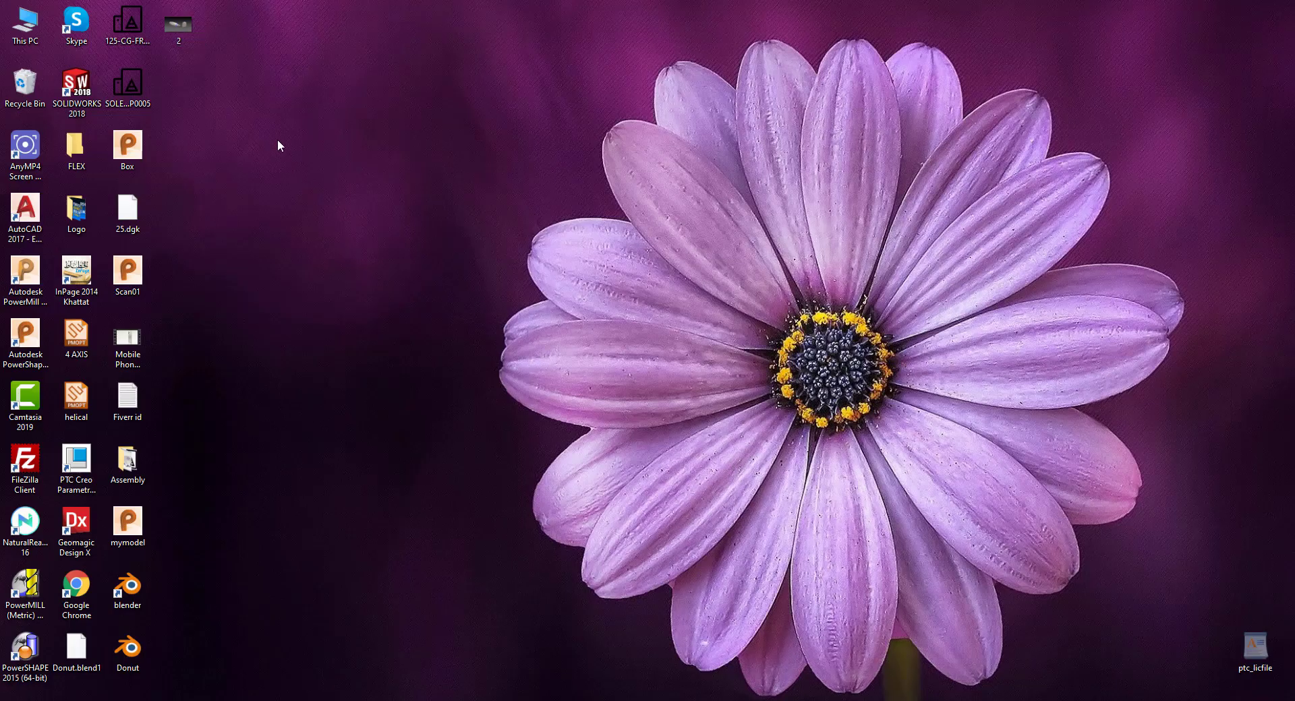
double_click(192, 31)
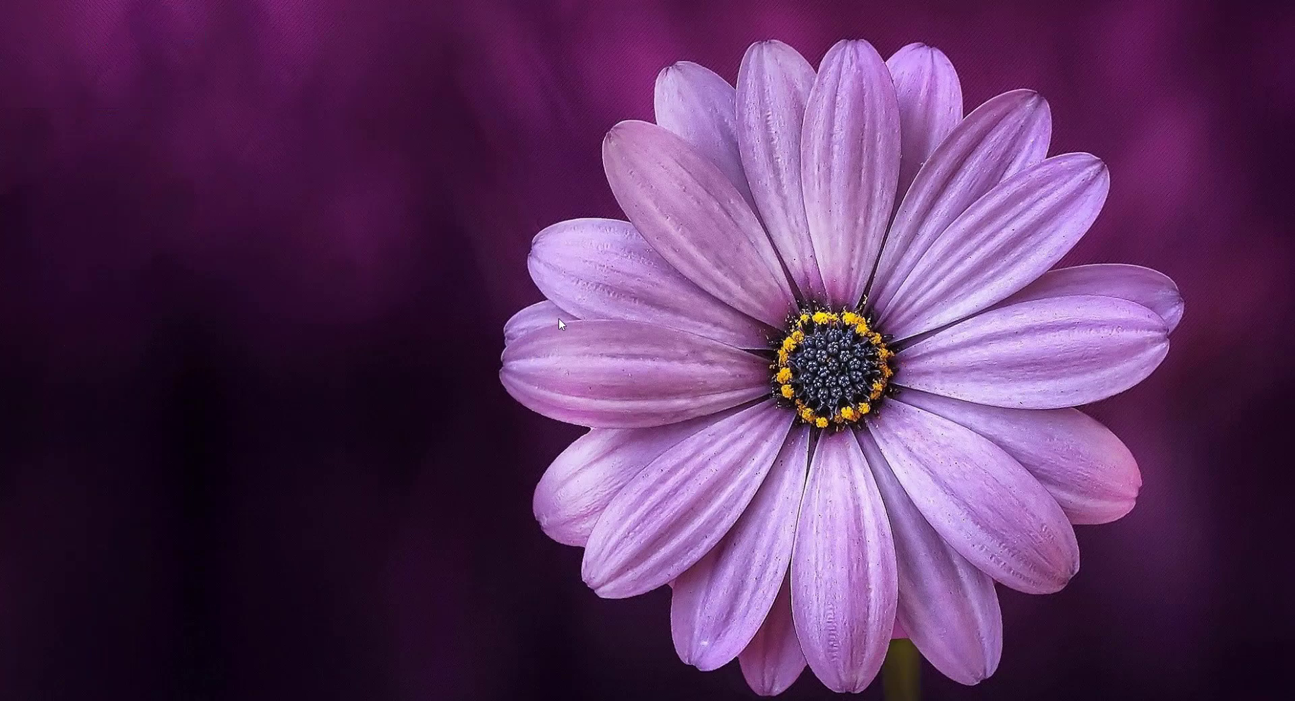